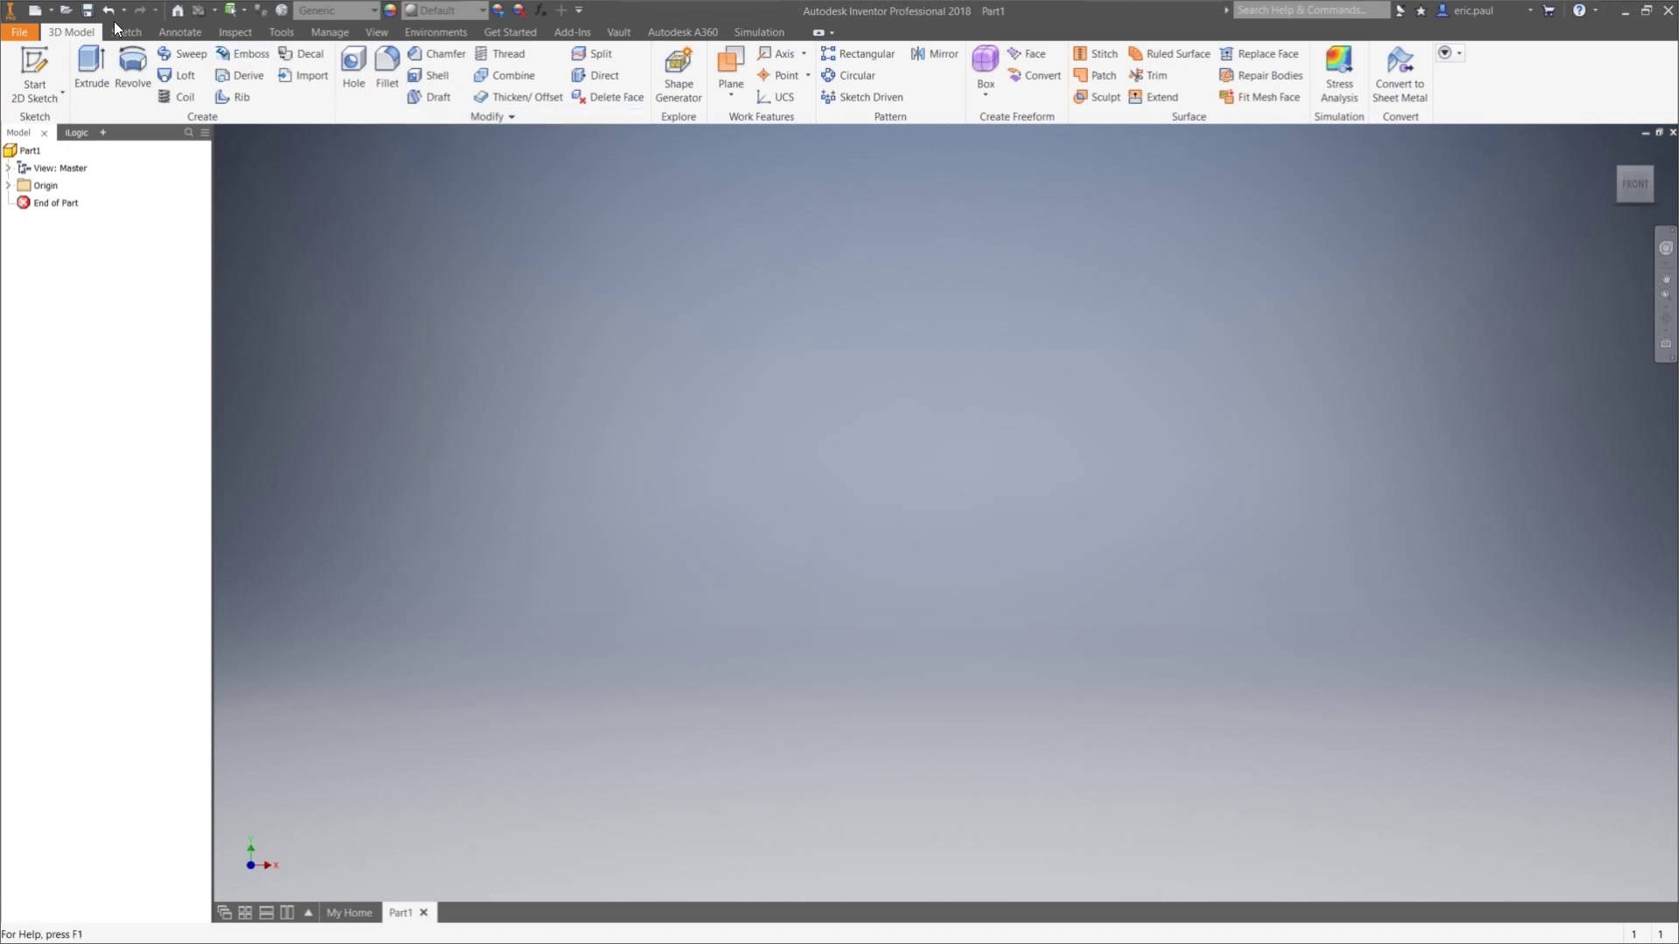
Start a new 2D sketch on the front (XY) origin plane of the empty part
click(53, 57)
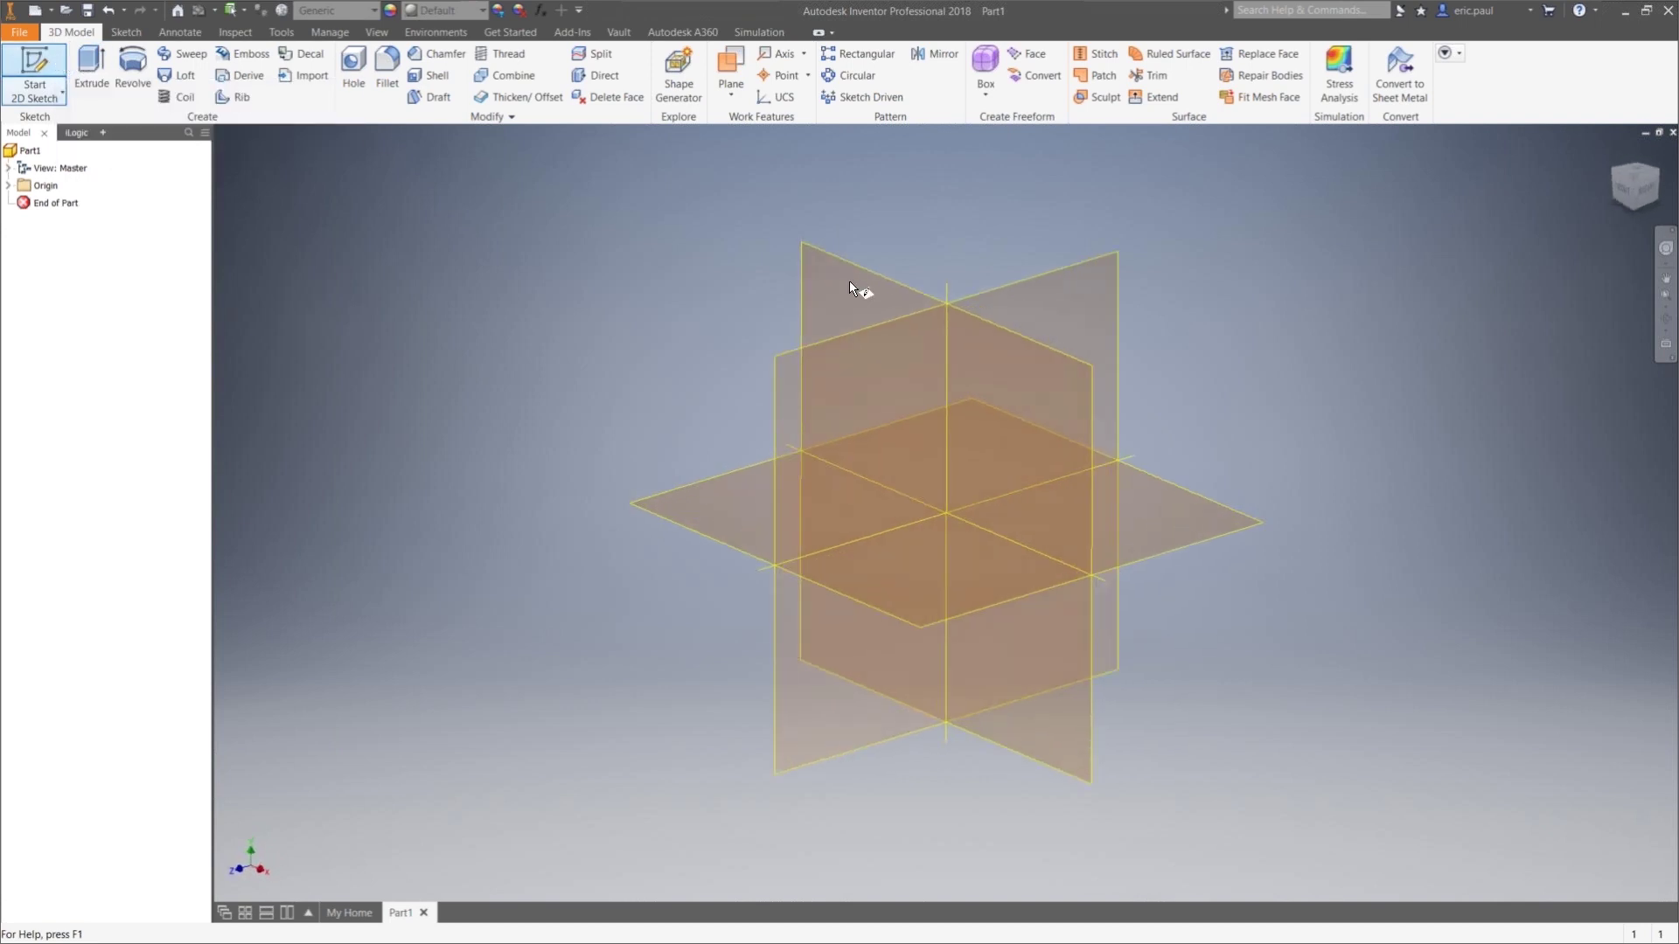
click(1014, 458)
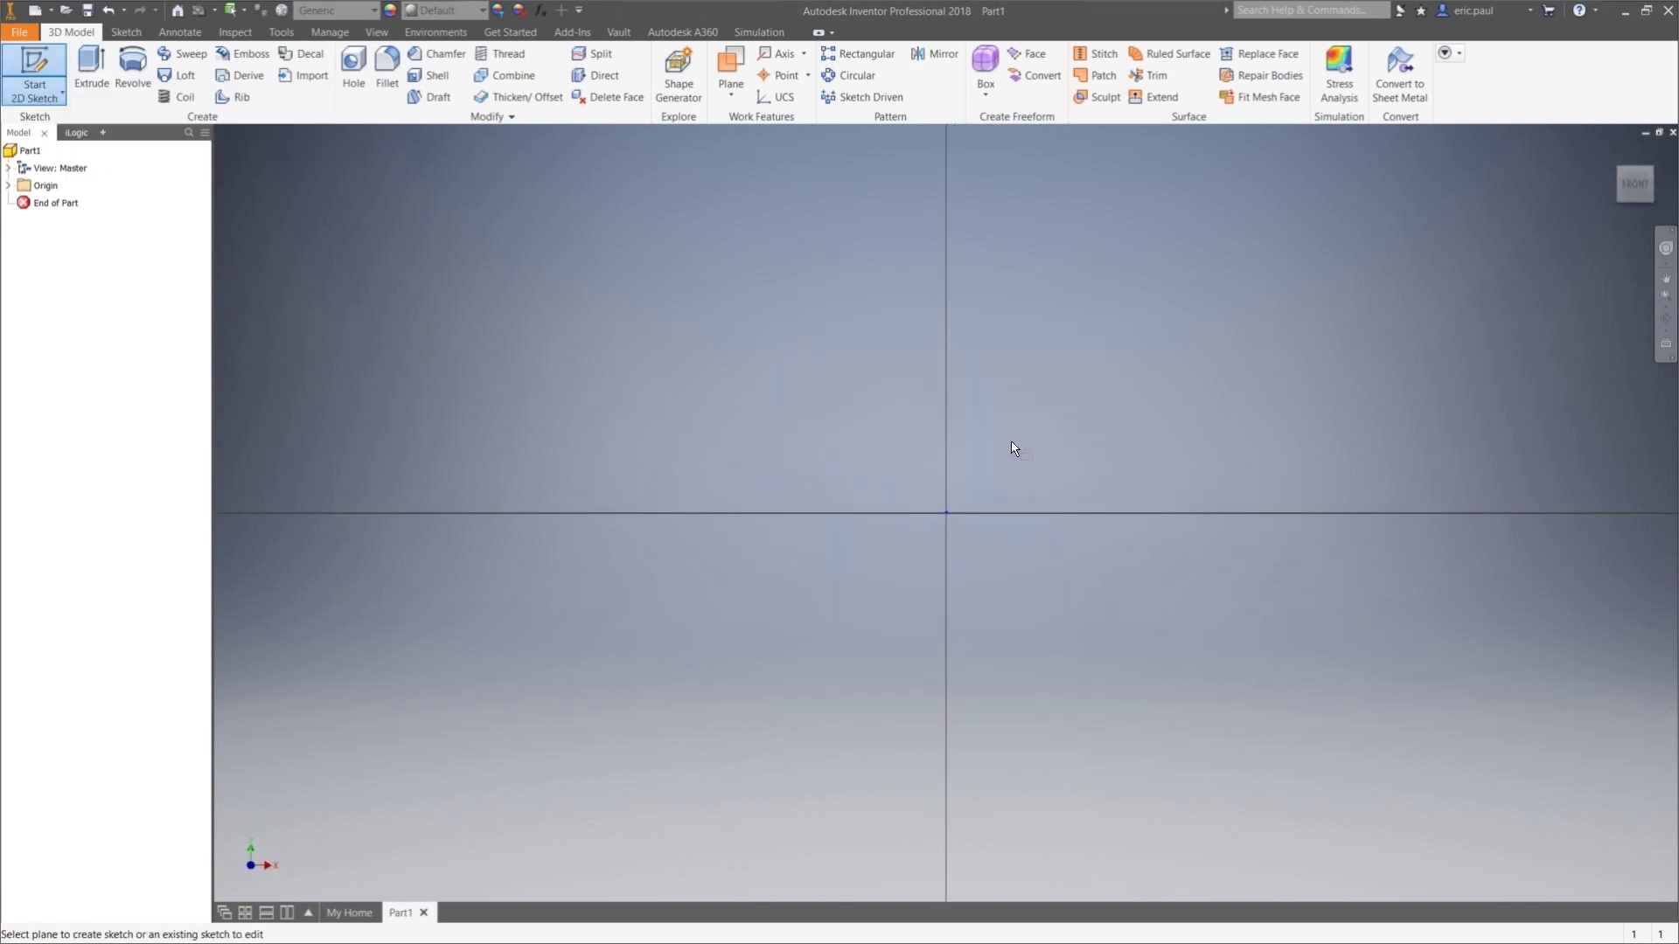
Draw a rectangle with one corner on the origin, 5 in wide and 10 in high
click(217, 60)
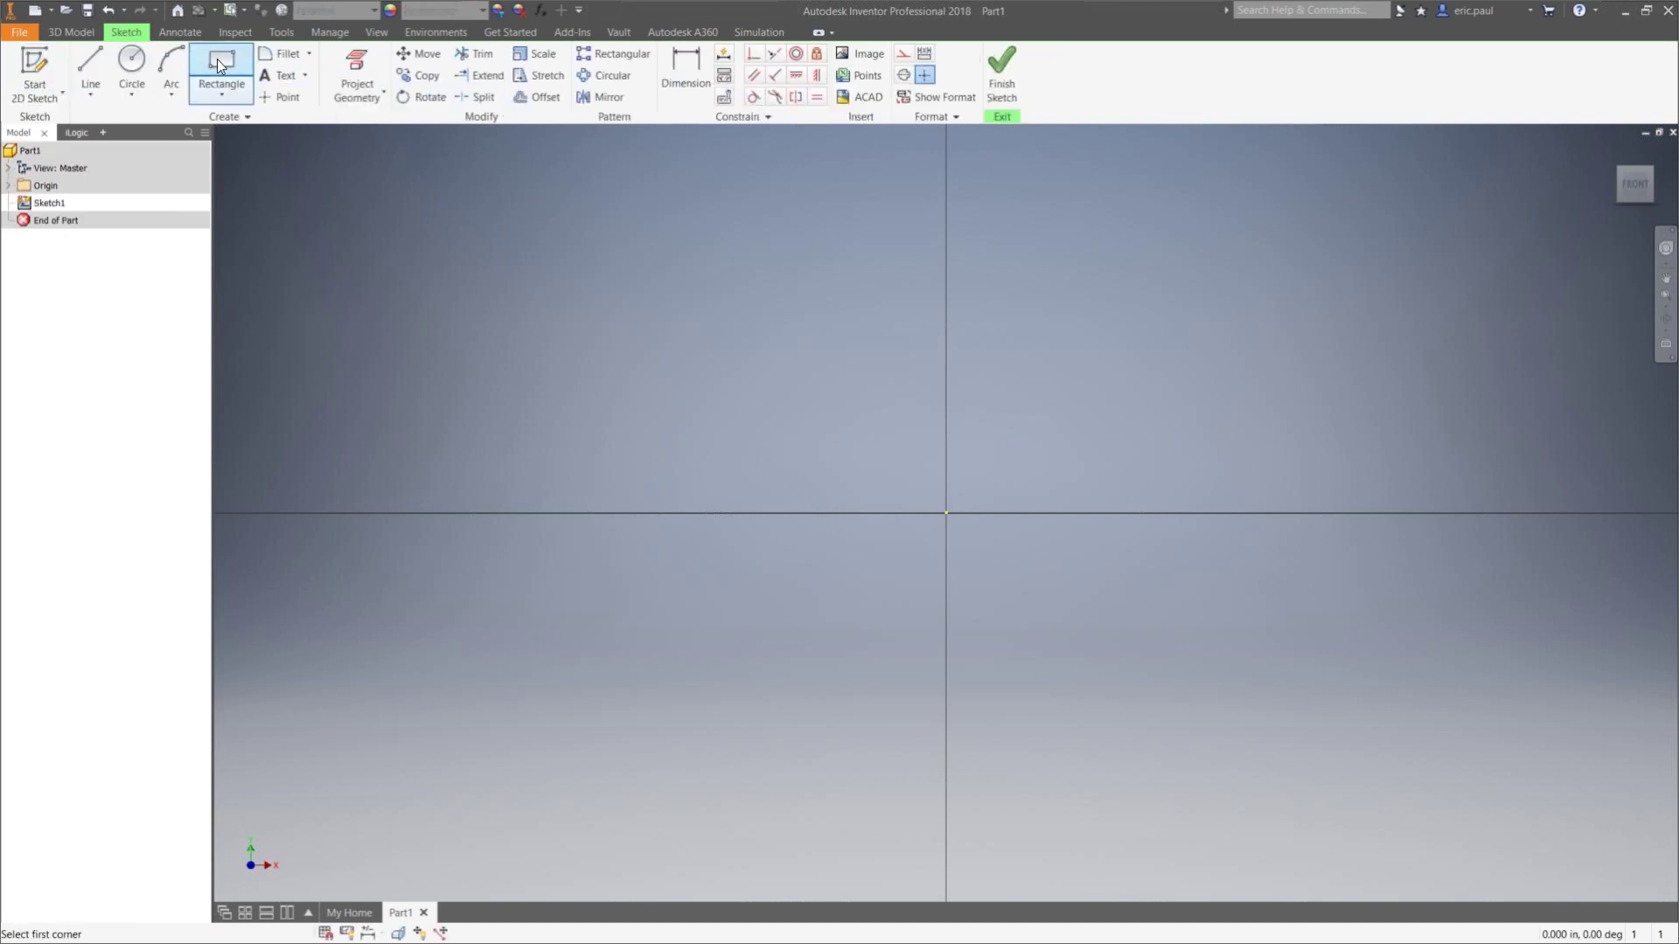
click(945, 512)
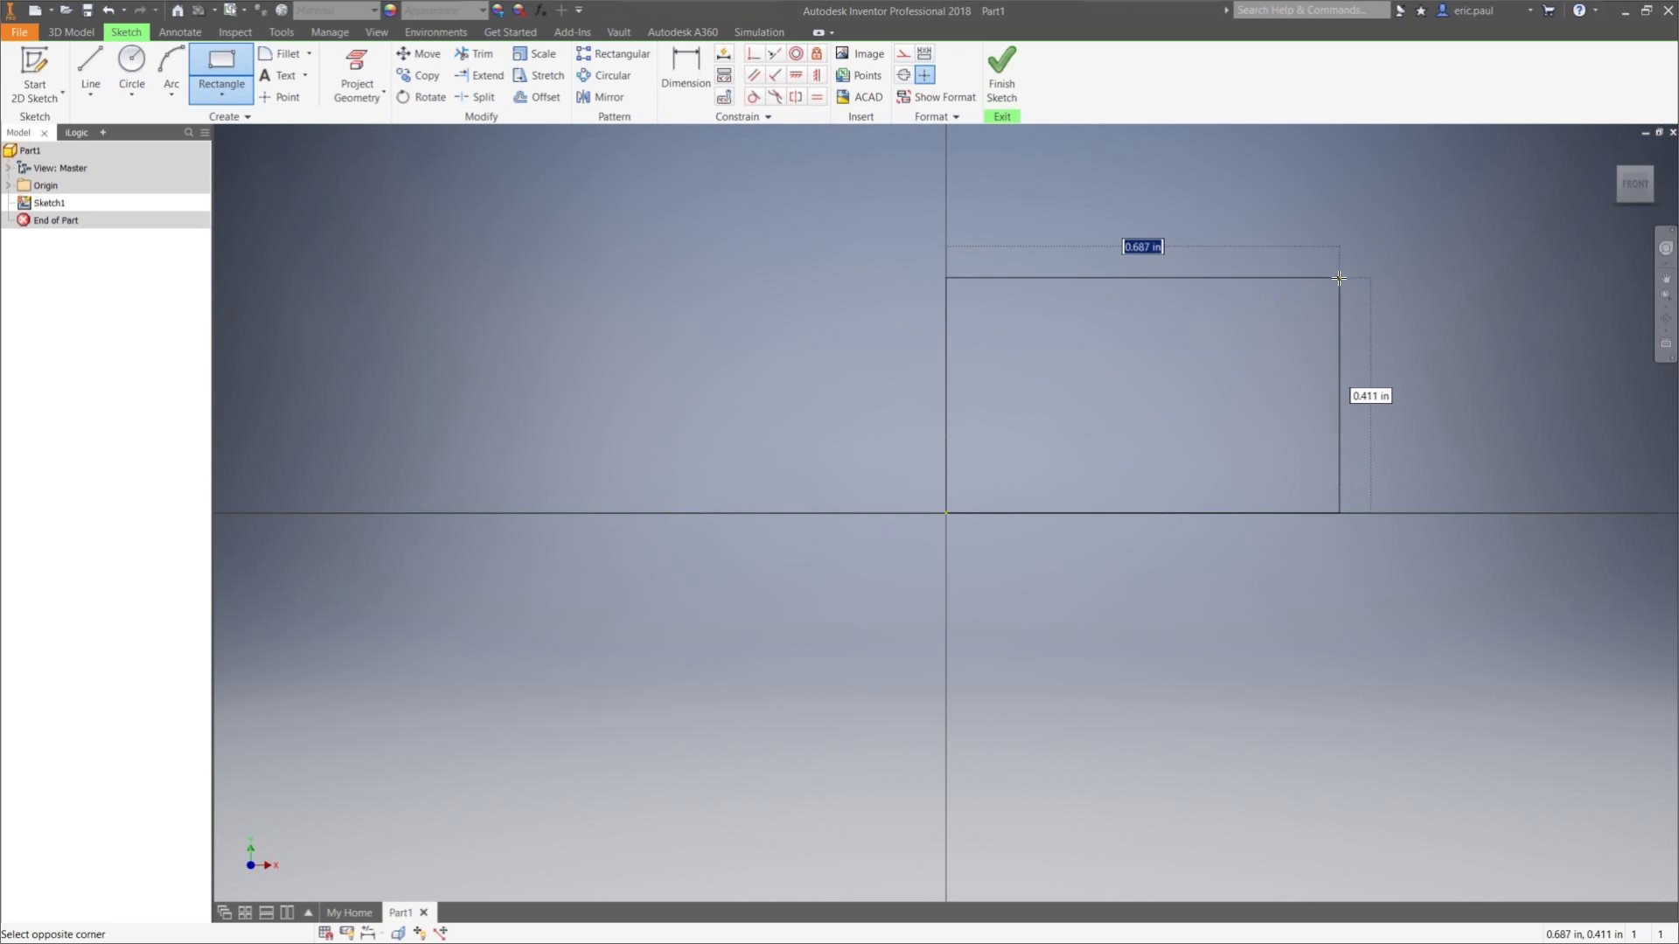
text(5)
key(Tab)
text(1)
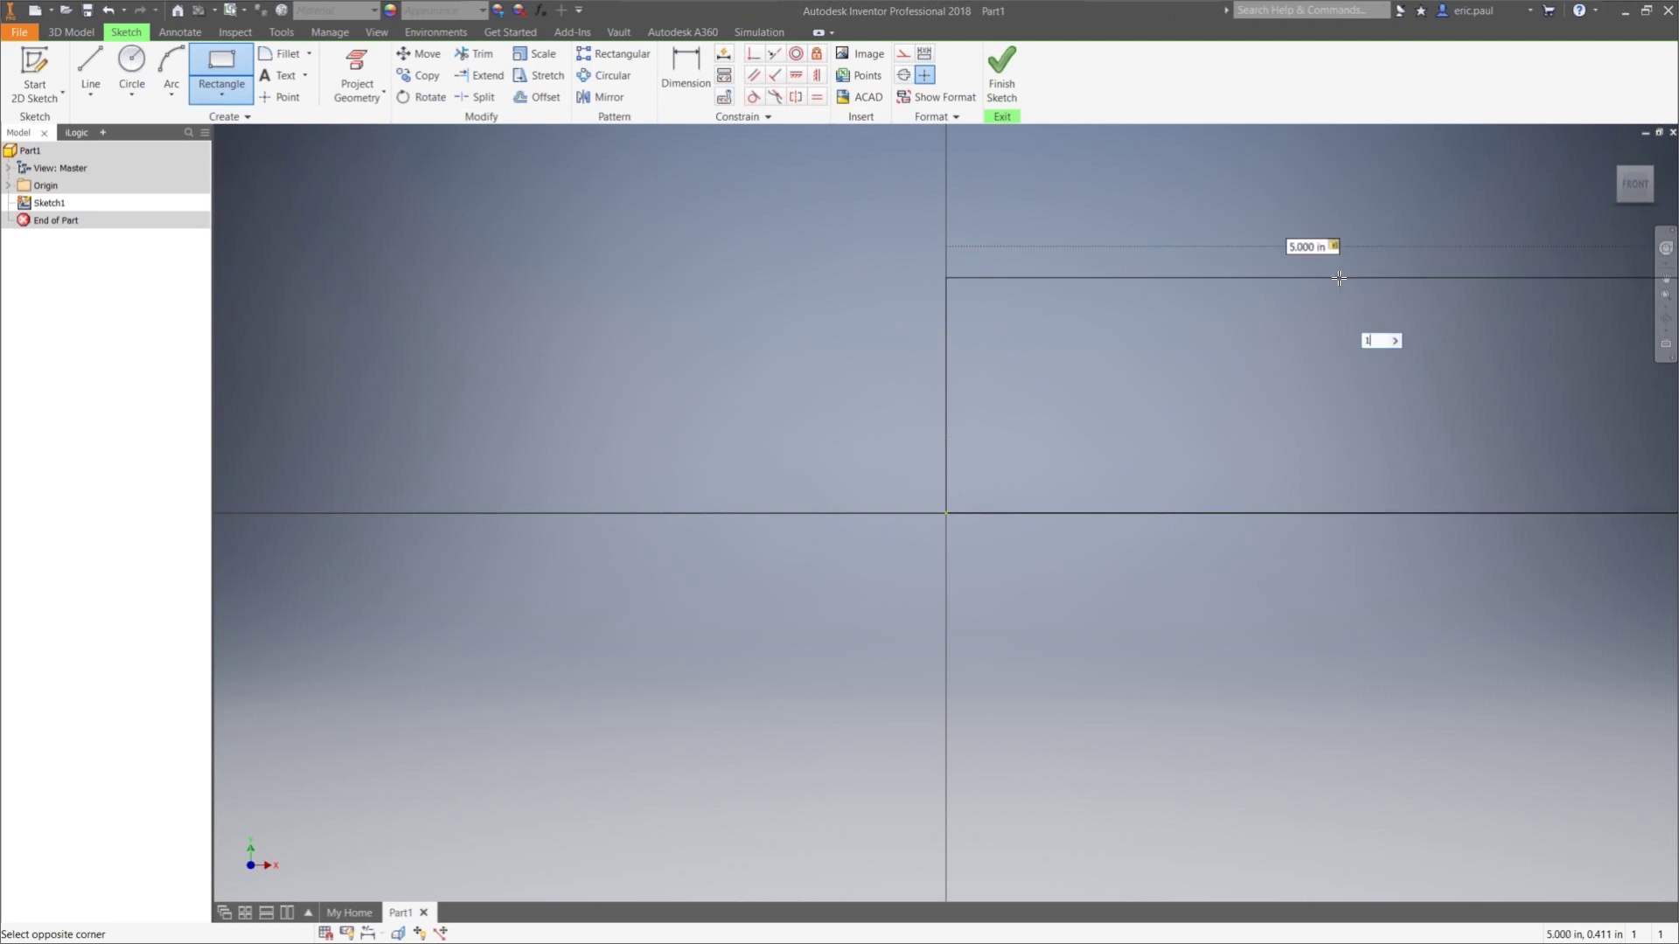
key(Return)
scroll(1364, 297, down, 5)
middle_drag(1382, 311, 884, 596)
scroll(883, 597, down, 3)
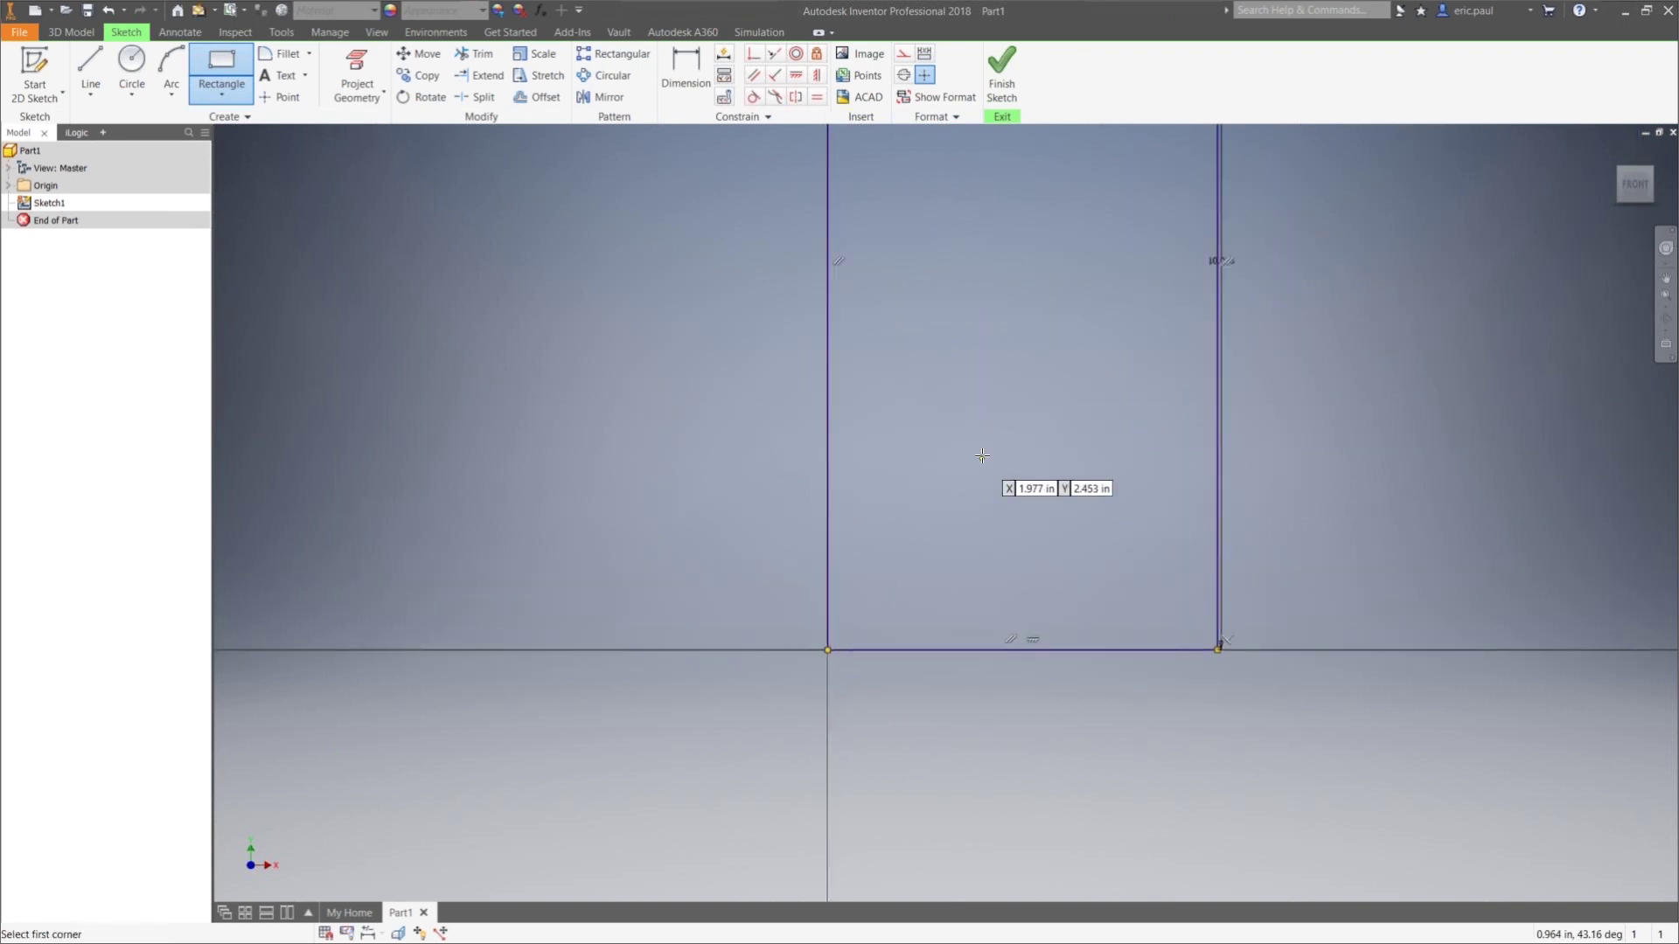
scroll(995, 436, down, 4)
middle_drag(980, 390, 973, 448)
middle_drag(1071, 396, 1017, 604)
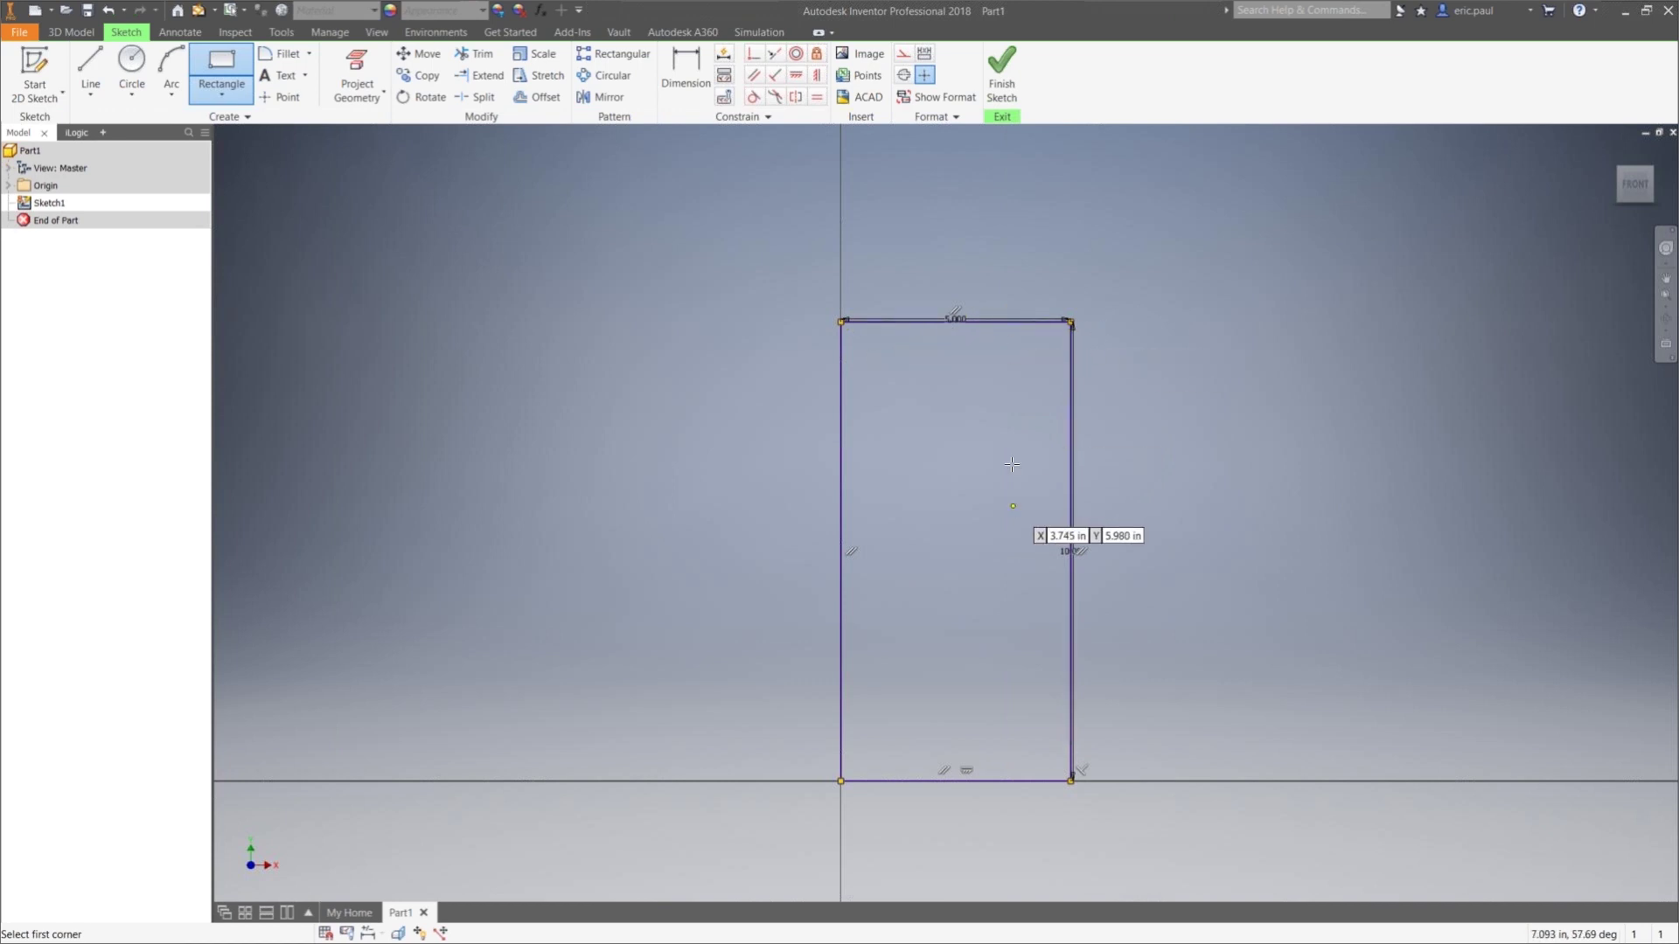
Draw a circle with a 3 in diameter at the centre of the rectangle
click(131, 63)
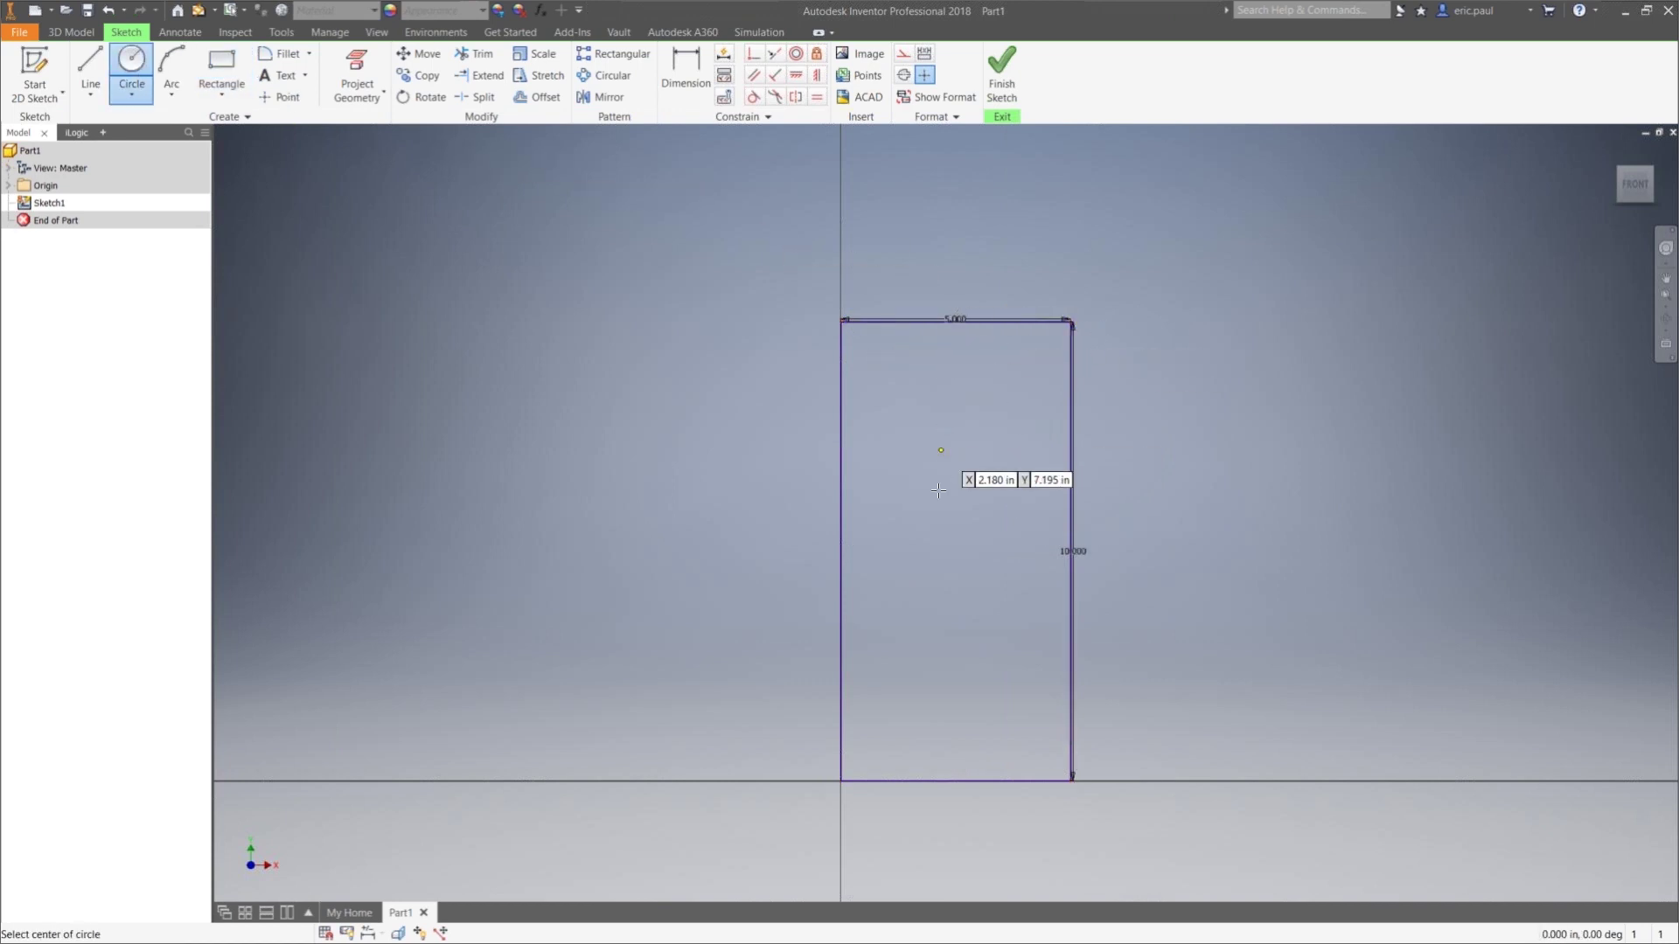
click(954, 552)
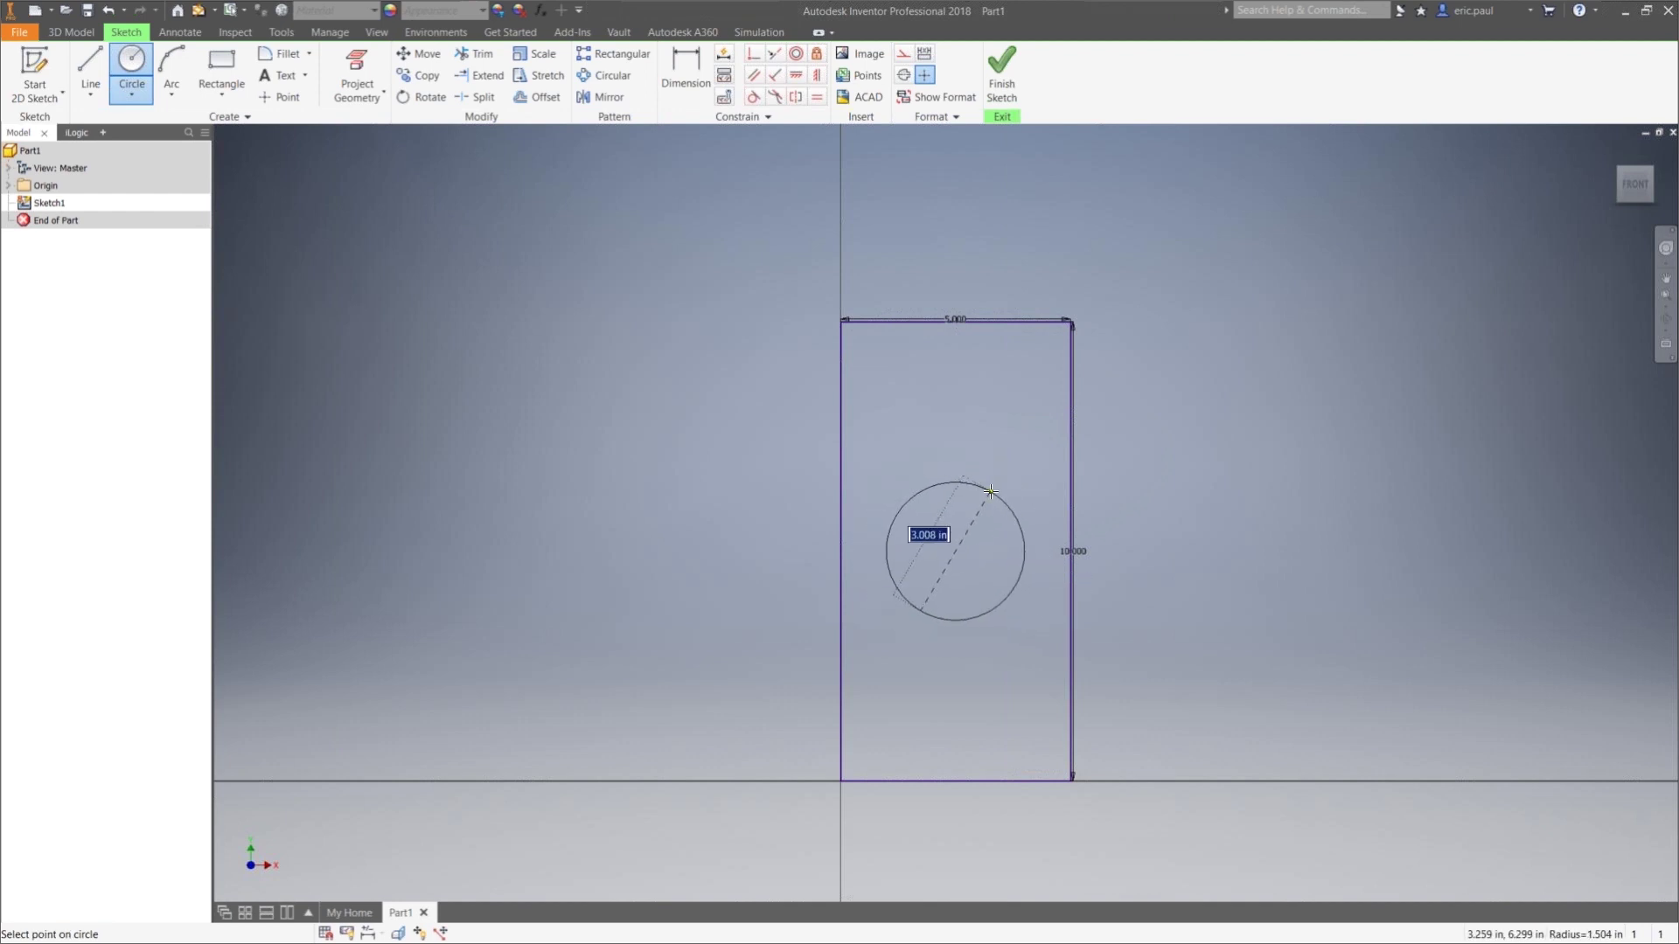
text(3)
key(Return)
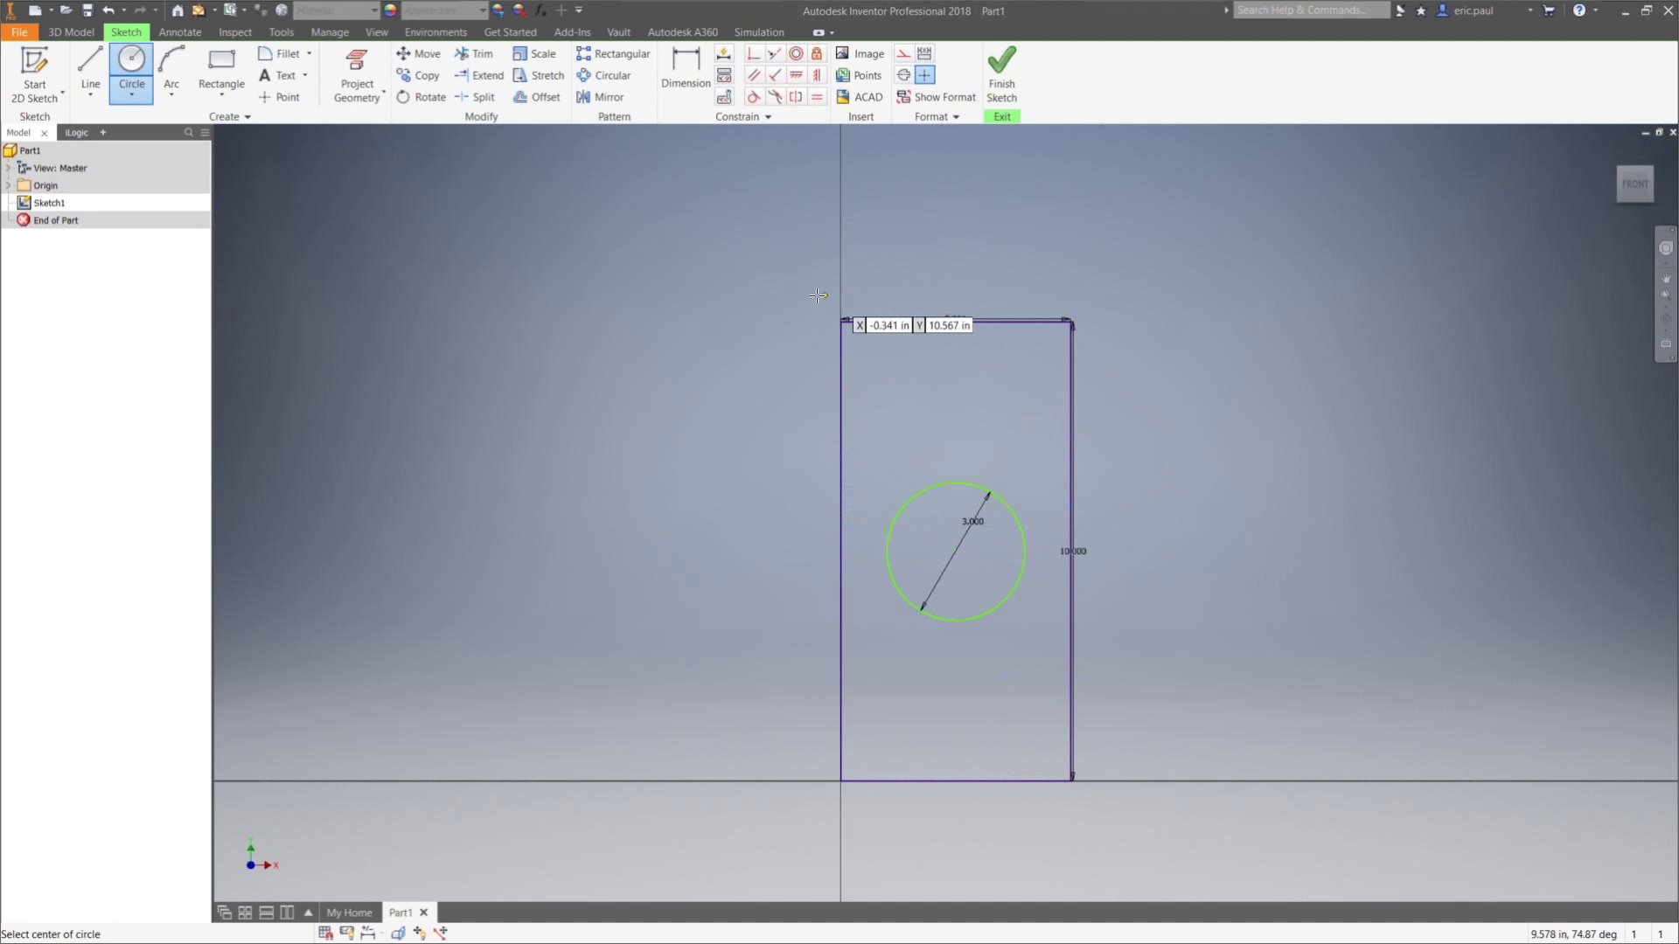
Delete the rectangle and the circle together with their dimensions from the sketch
drag(1127, 270, 753, 816)
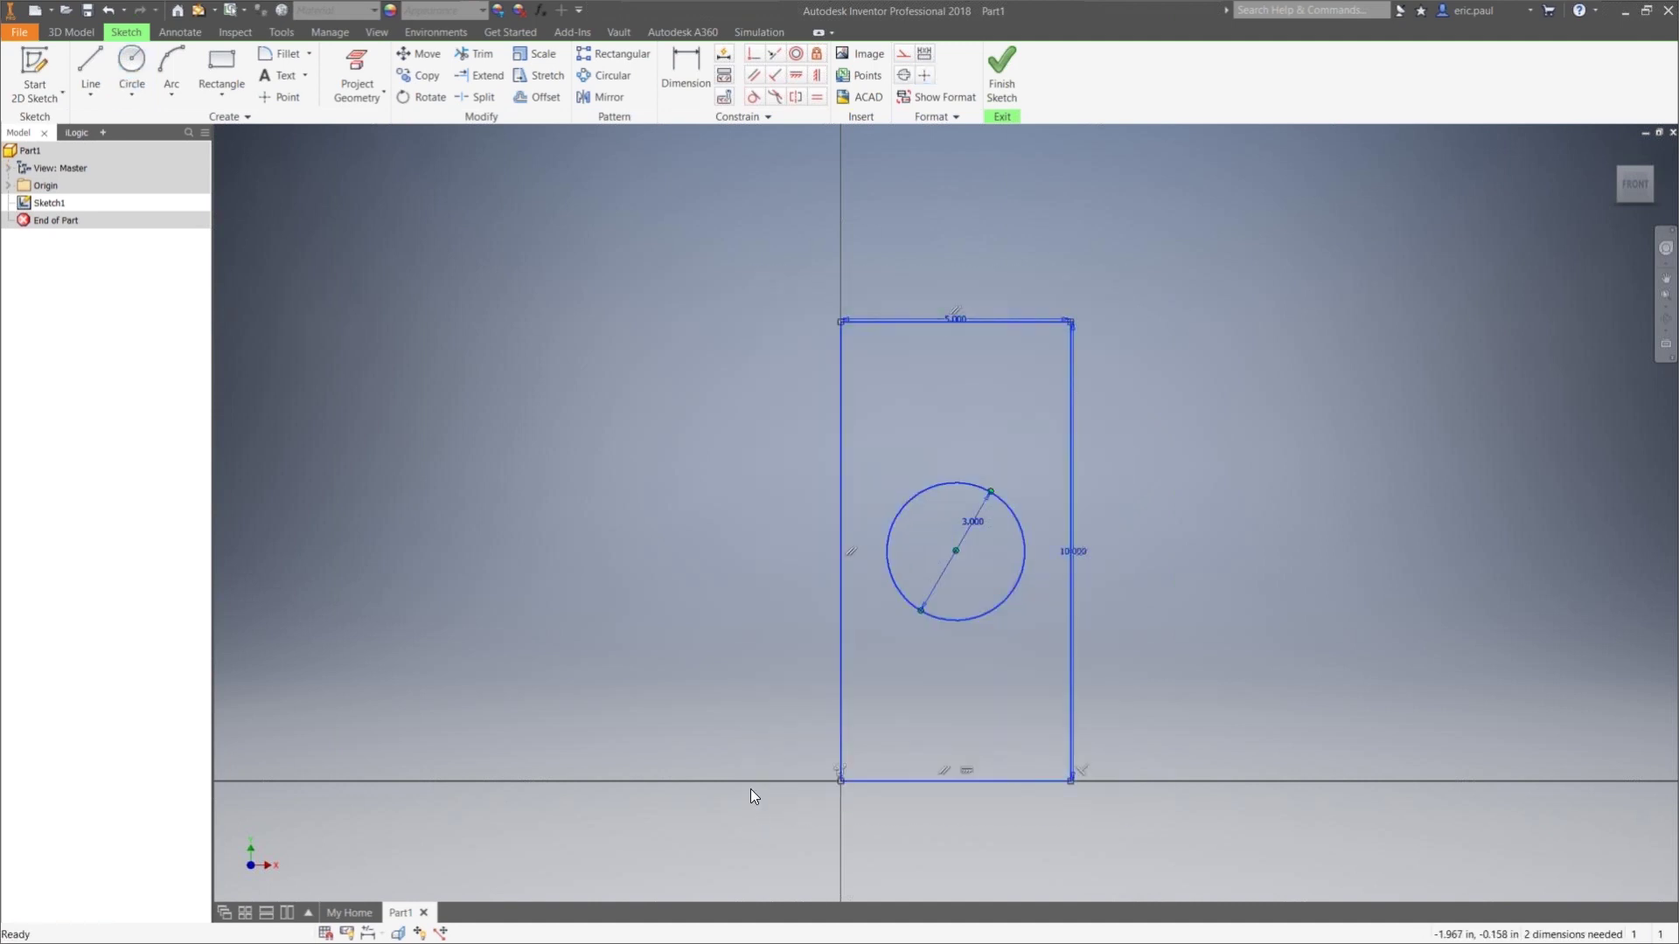
key(Delete)
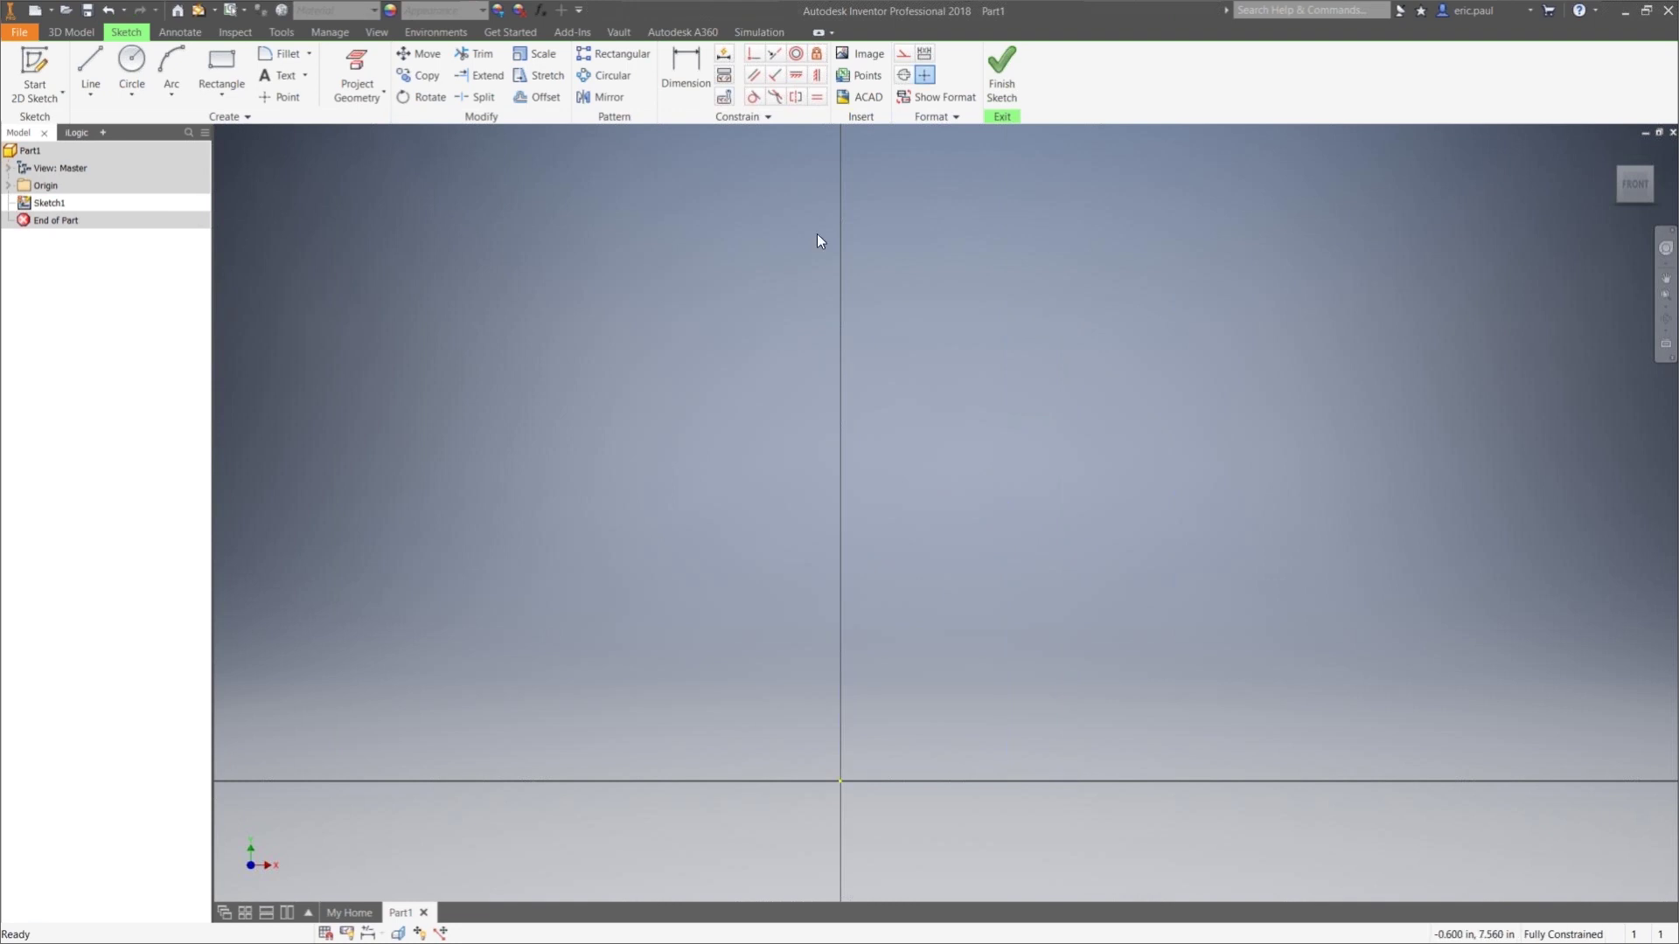
Draw a rectangle from the origin, entering only its width as the named parameter Side1 = 5
click(212, 67)
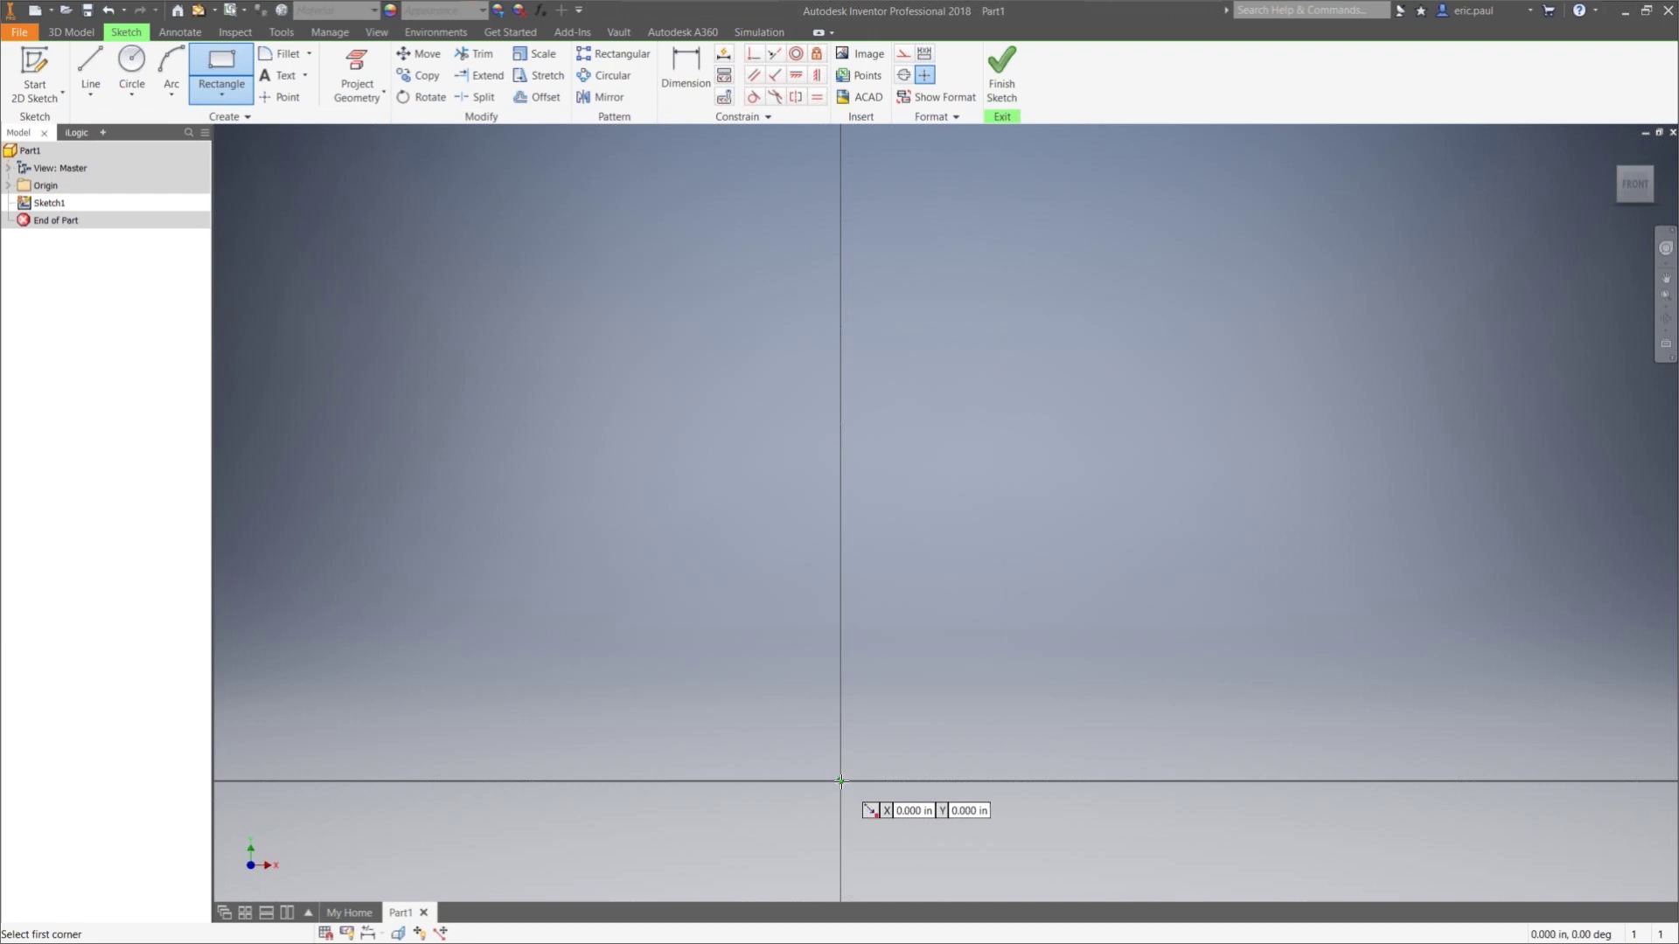
click(841, 780)
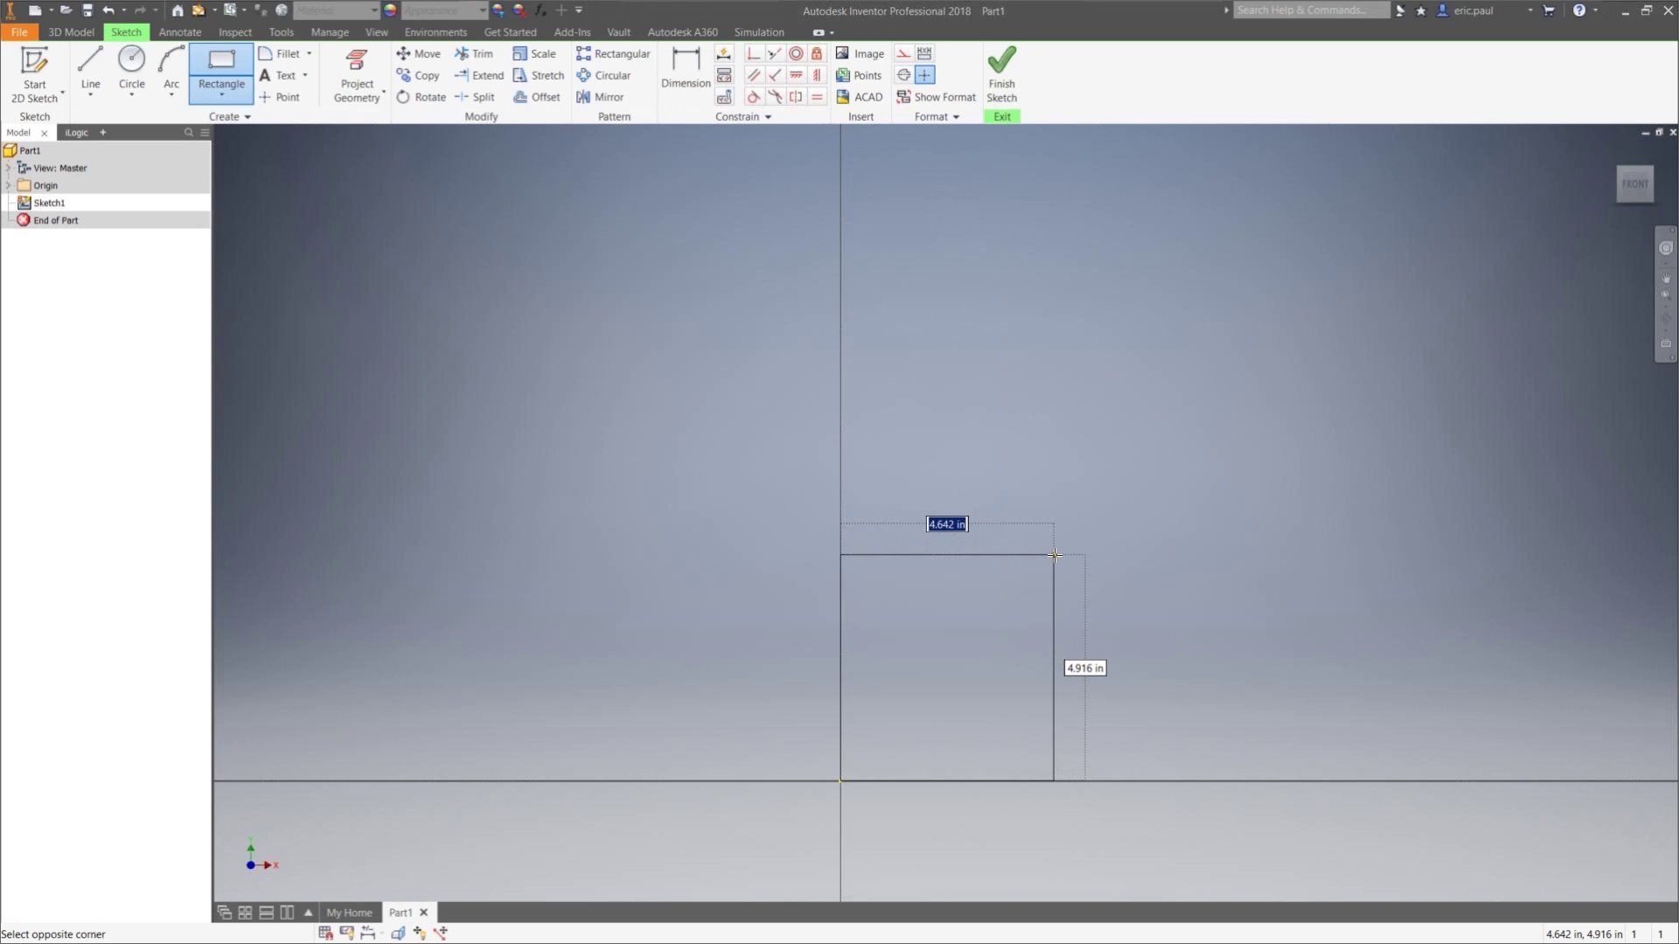
text(Side1)
text( =)
text( 5)
key(Return)
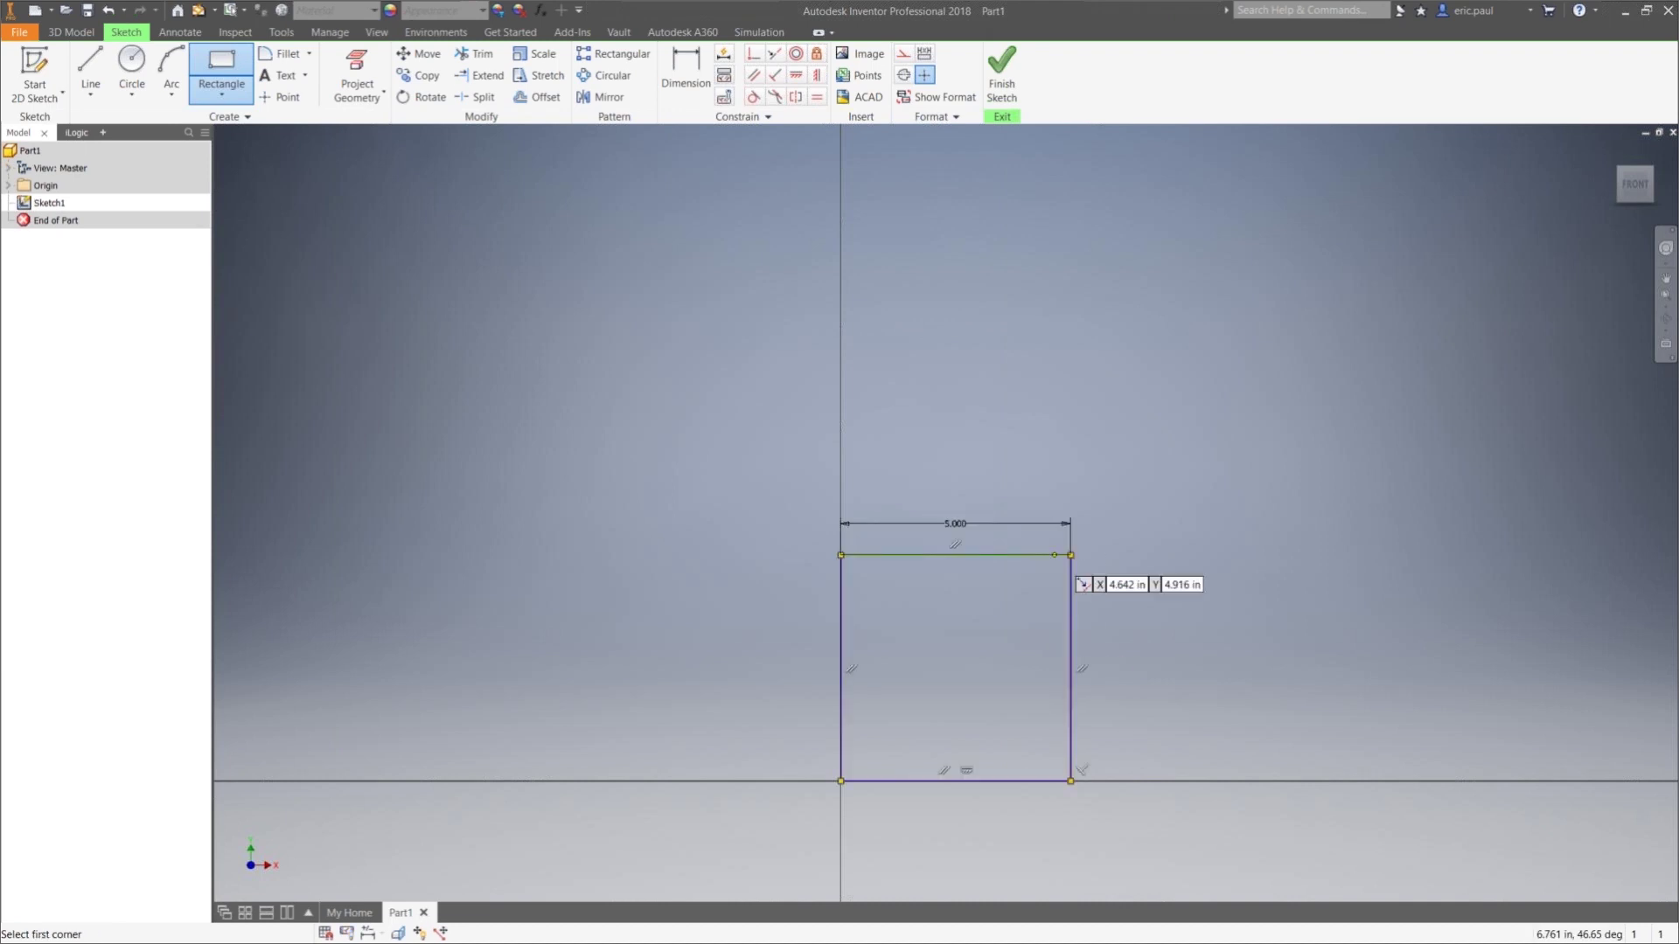
Delete the rectangle along with its width dimension
key(Escape)
drag(1134, 468, 860, 795)
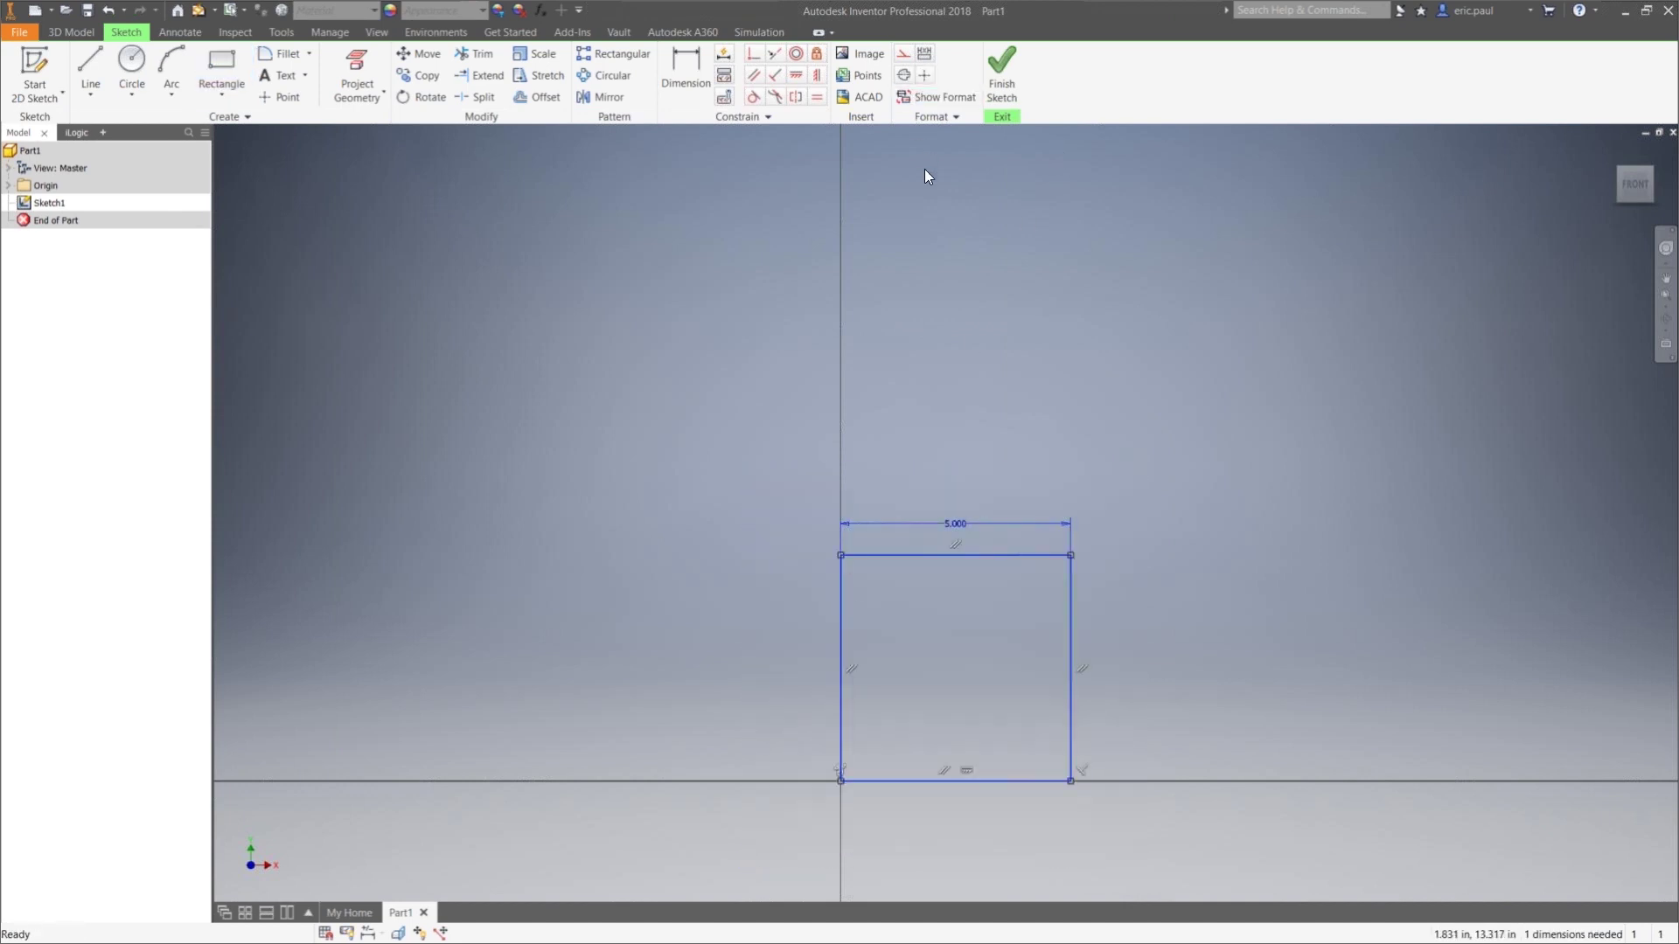
key(Delete)
Start a rectangle at the origin and define its width as the named parameter Side1 = 5
click(222, 65)
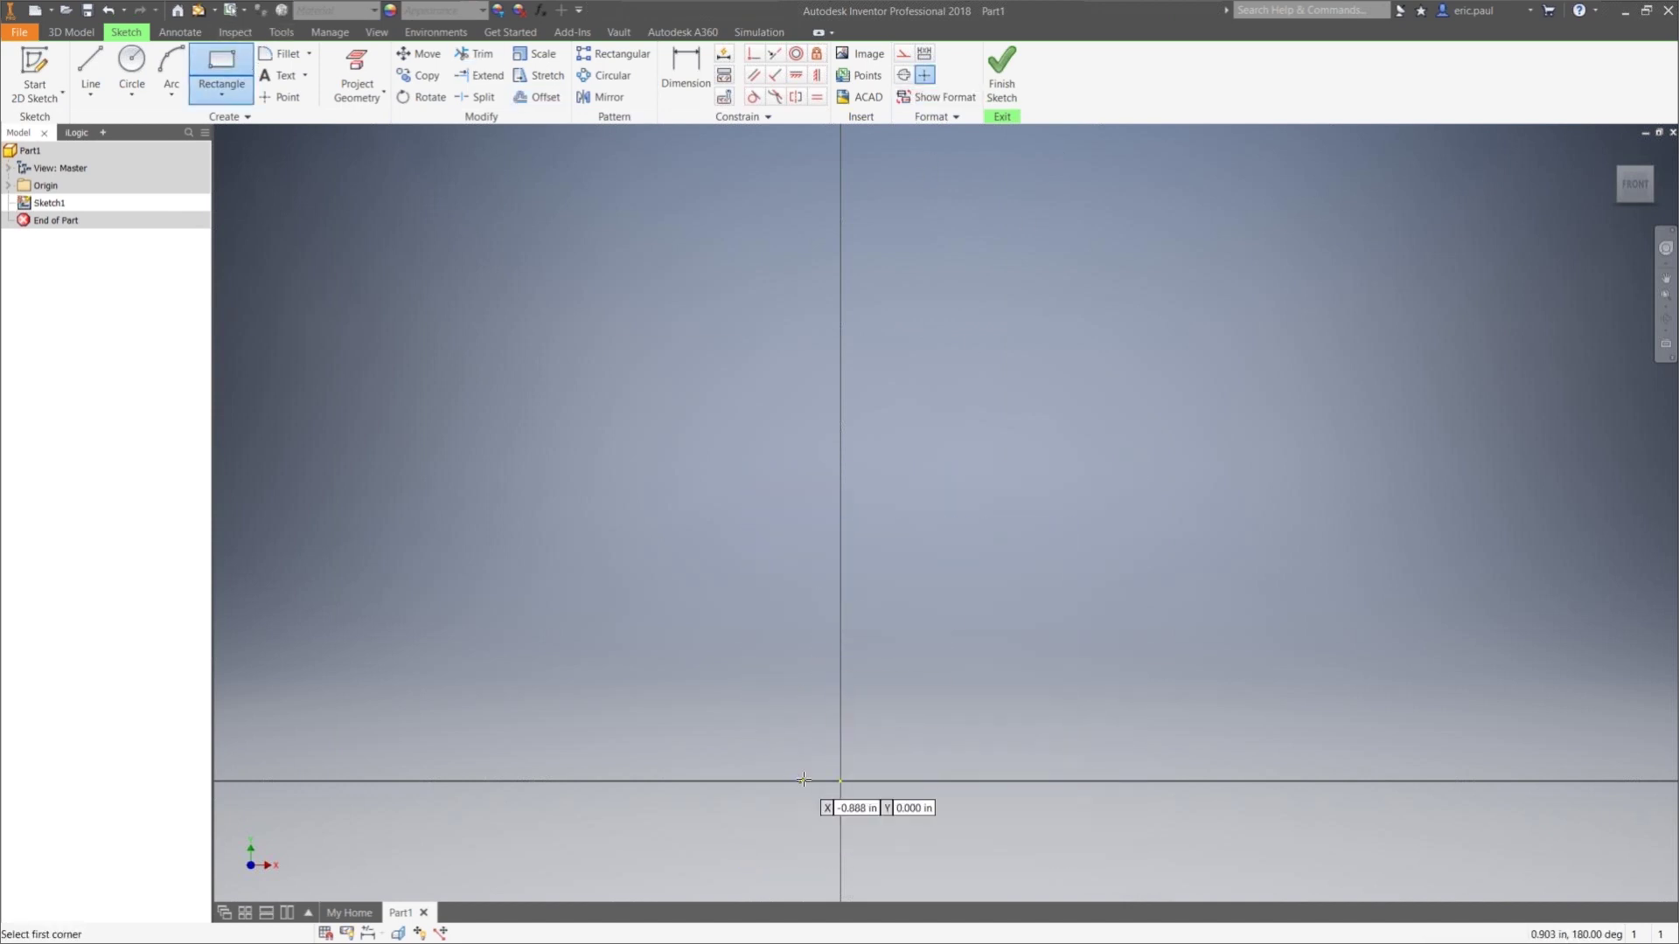
click(841, 780)
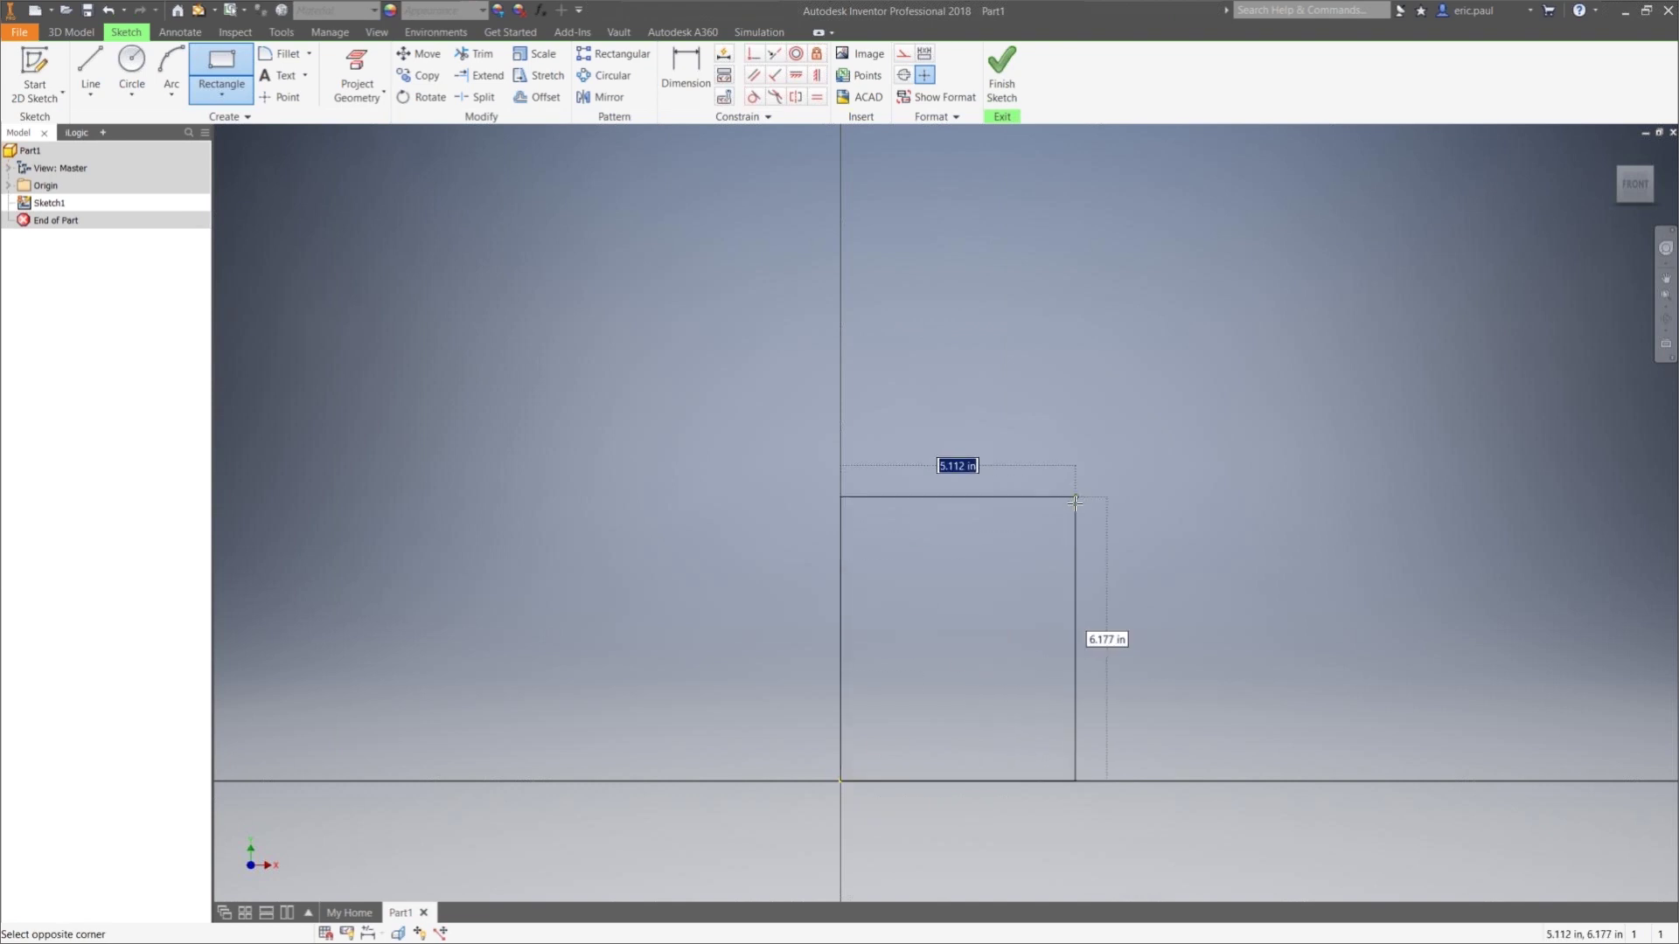
text(Side)
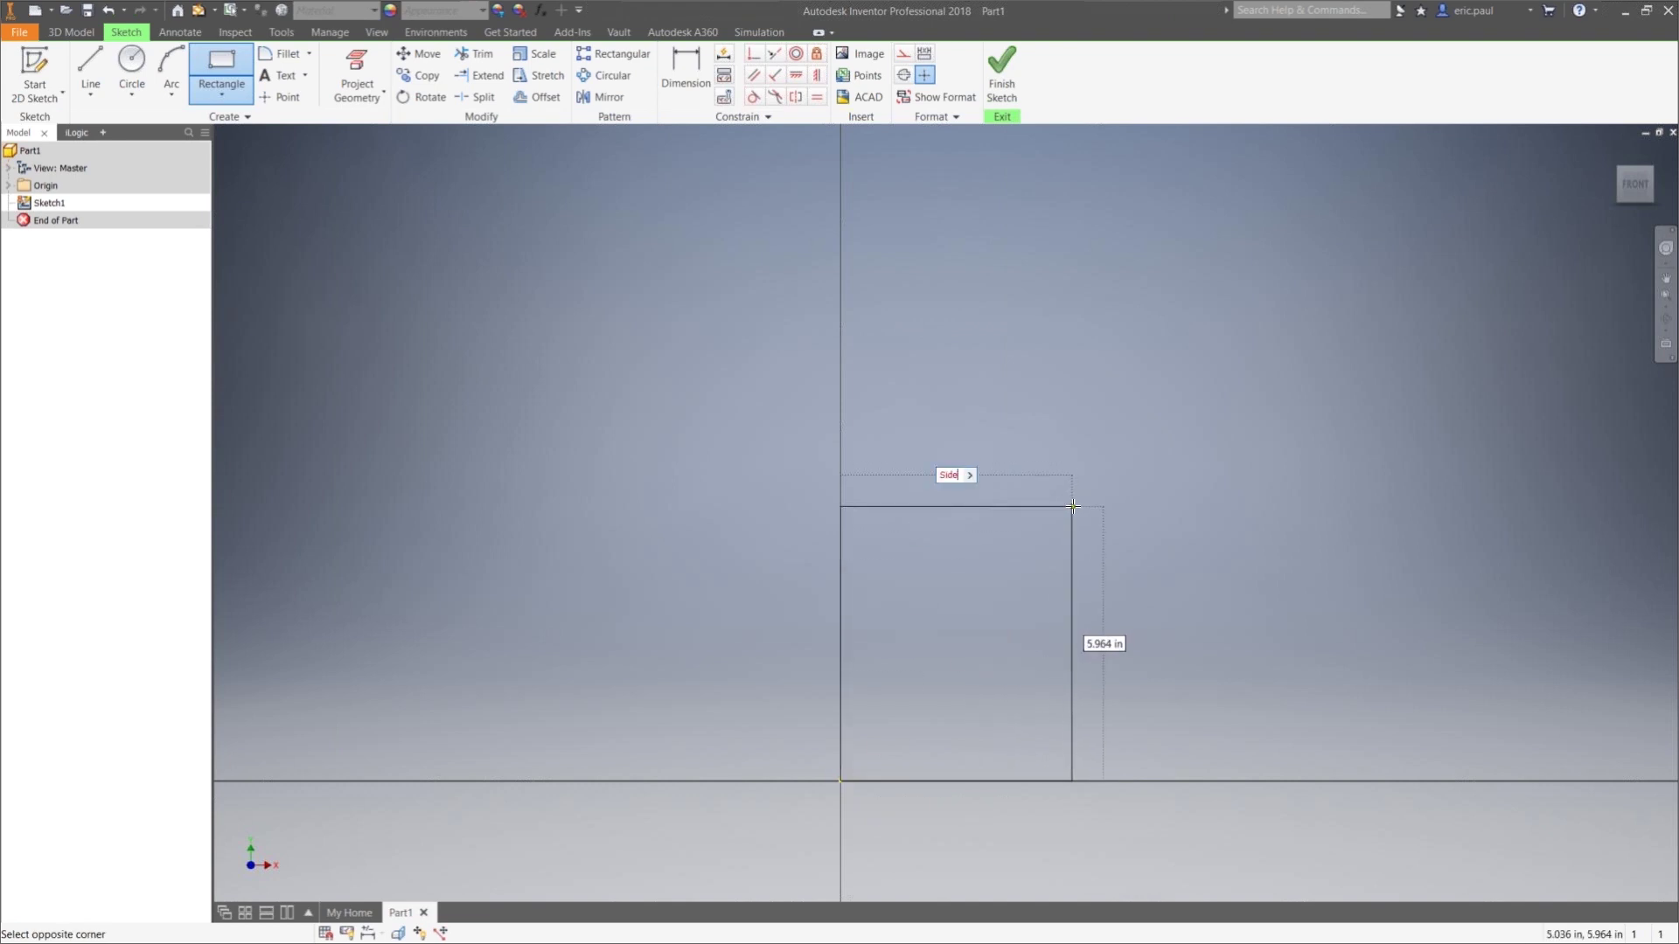
text(1 = 5)
key(Tab)
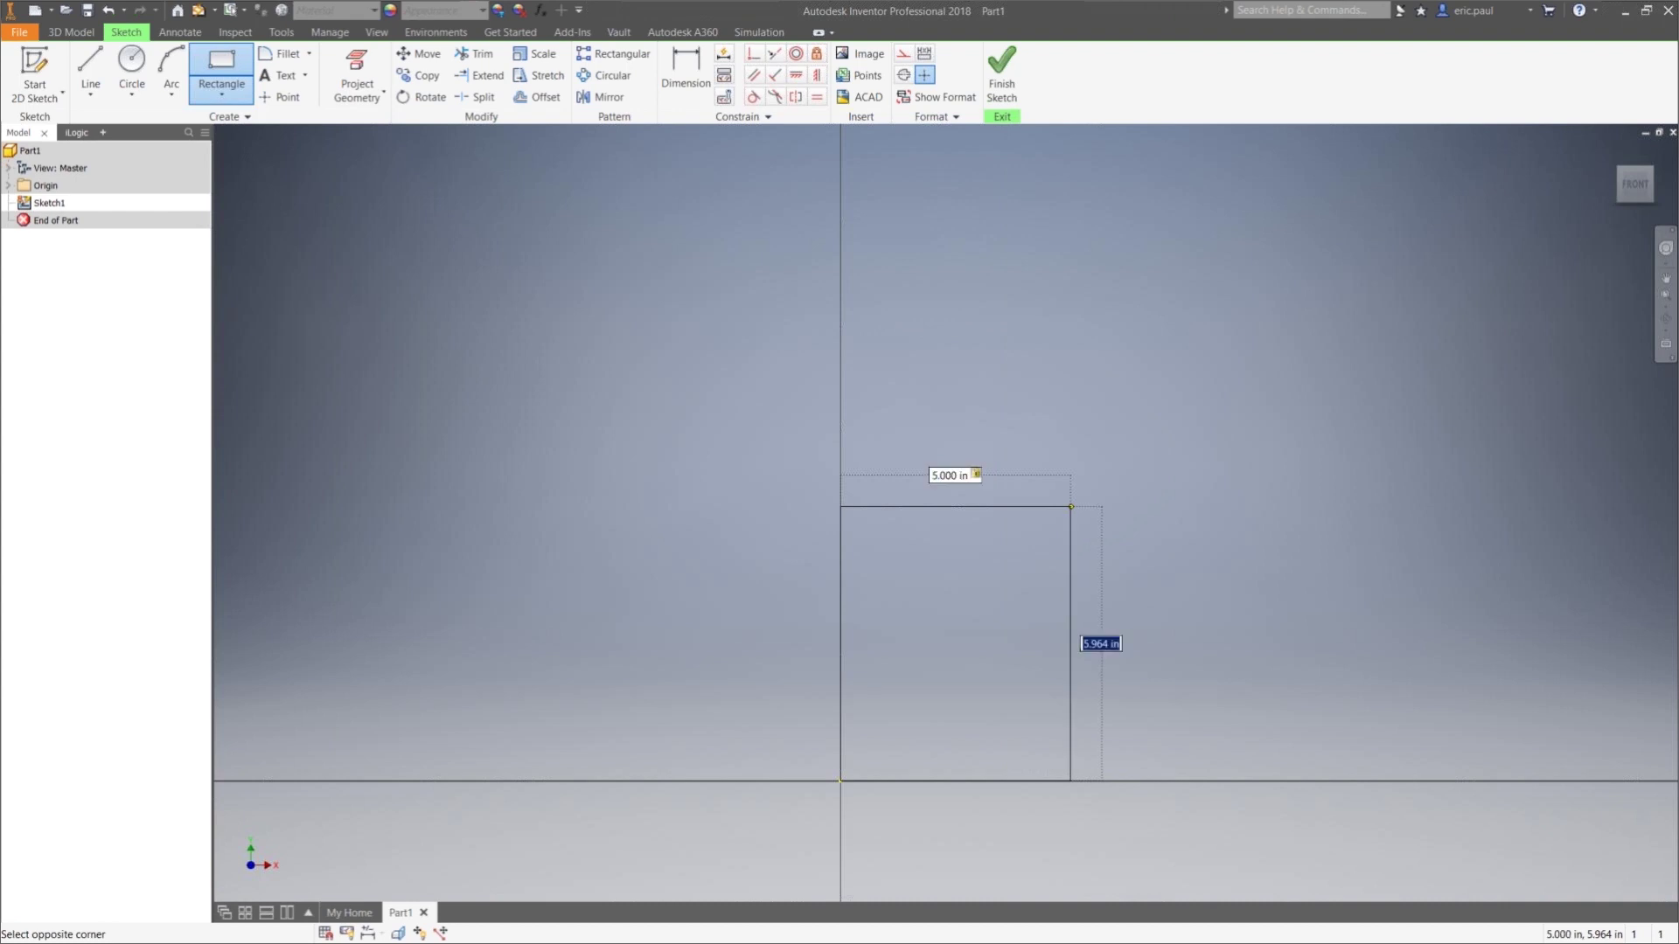
Define the rectangle's height as the named parameter Side2 = 5 and complete the rectangle
text(Side2)
text(= 5ide1)
key(BackSpace)
key(BackSpace)
key(BackSpace)
key(BackSpace)
key(BackSpace)
key(BackSpace)
key(BackSpace)
key(BackSpace)
key(BackSpace)
key(BackSpace)
key(BackSpace)
key(BackSpace)
key(BackSpace)
text(Side2 = 5)
key(Return)
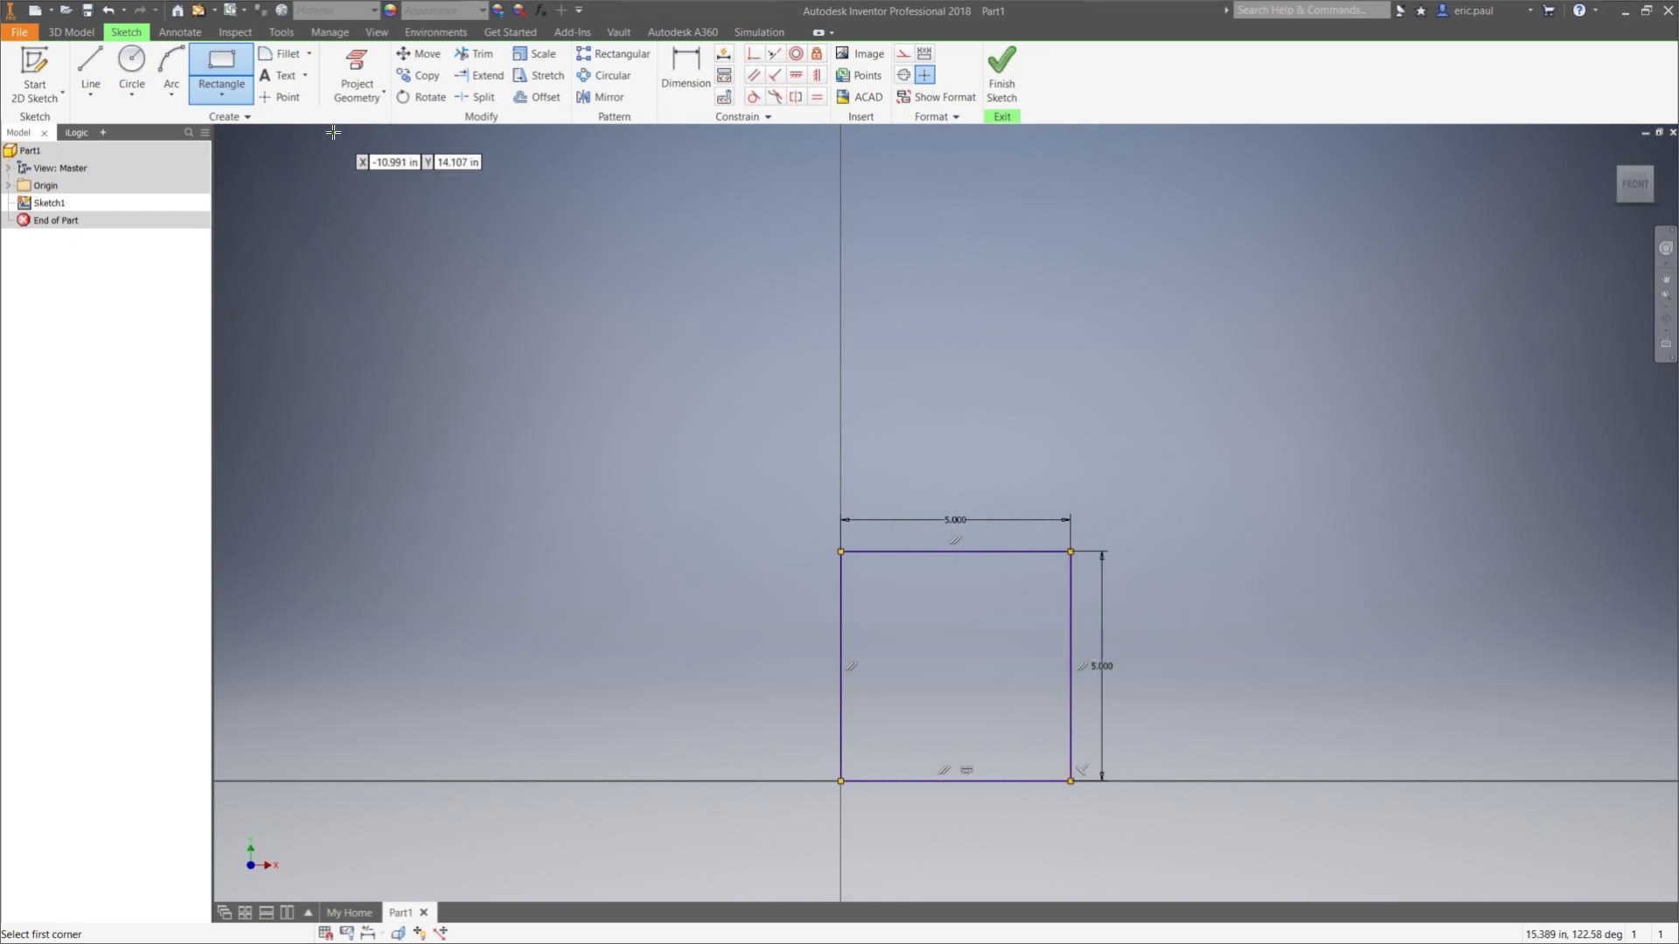
Draw a circle at the centre of the square with its diameter set to the expression Side2/3
click(132, 63)
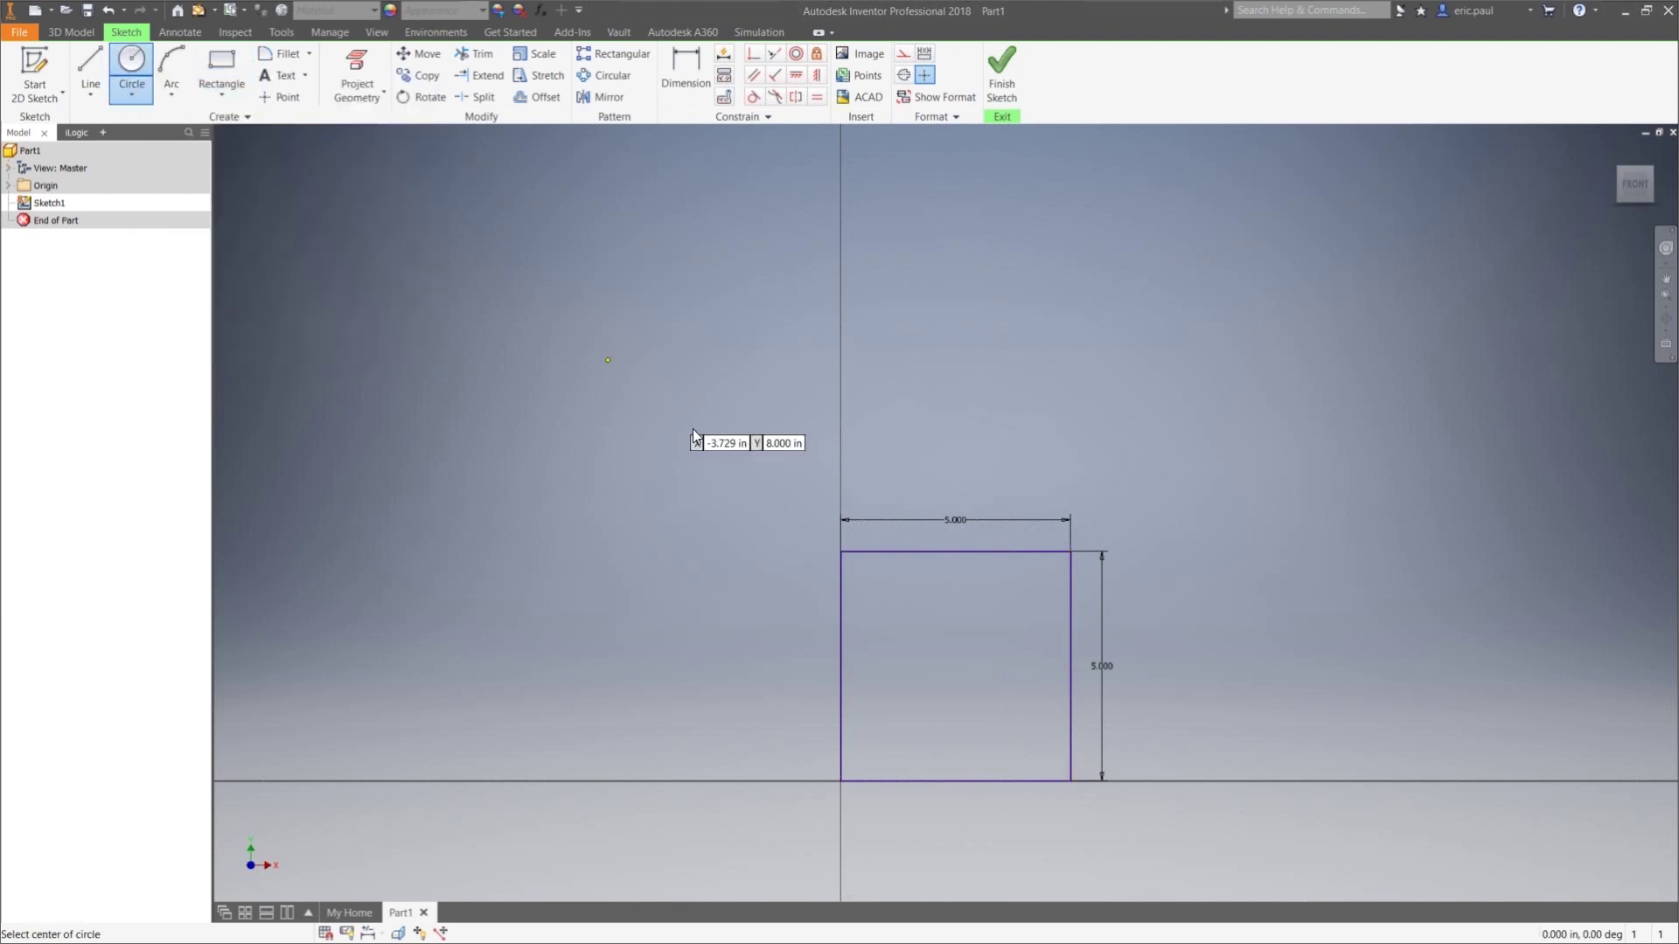
click(954, 667)
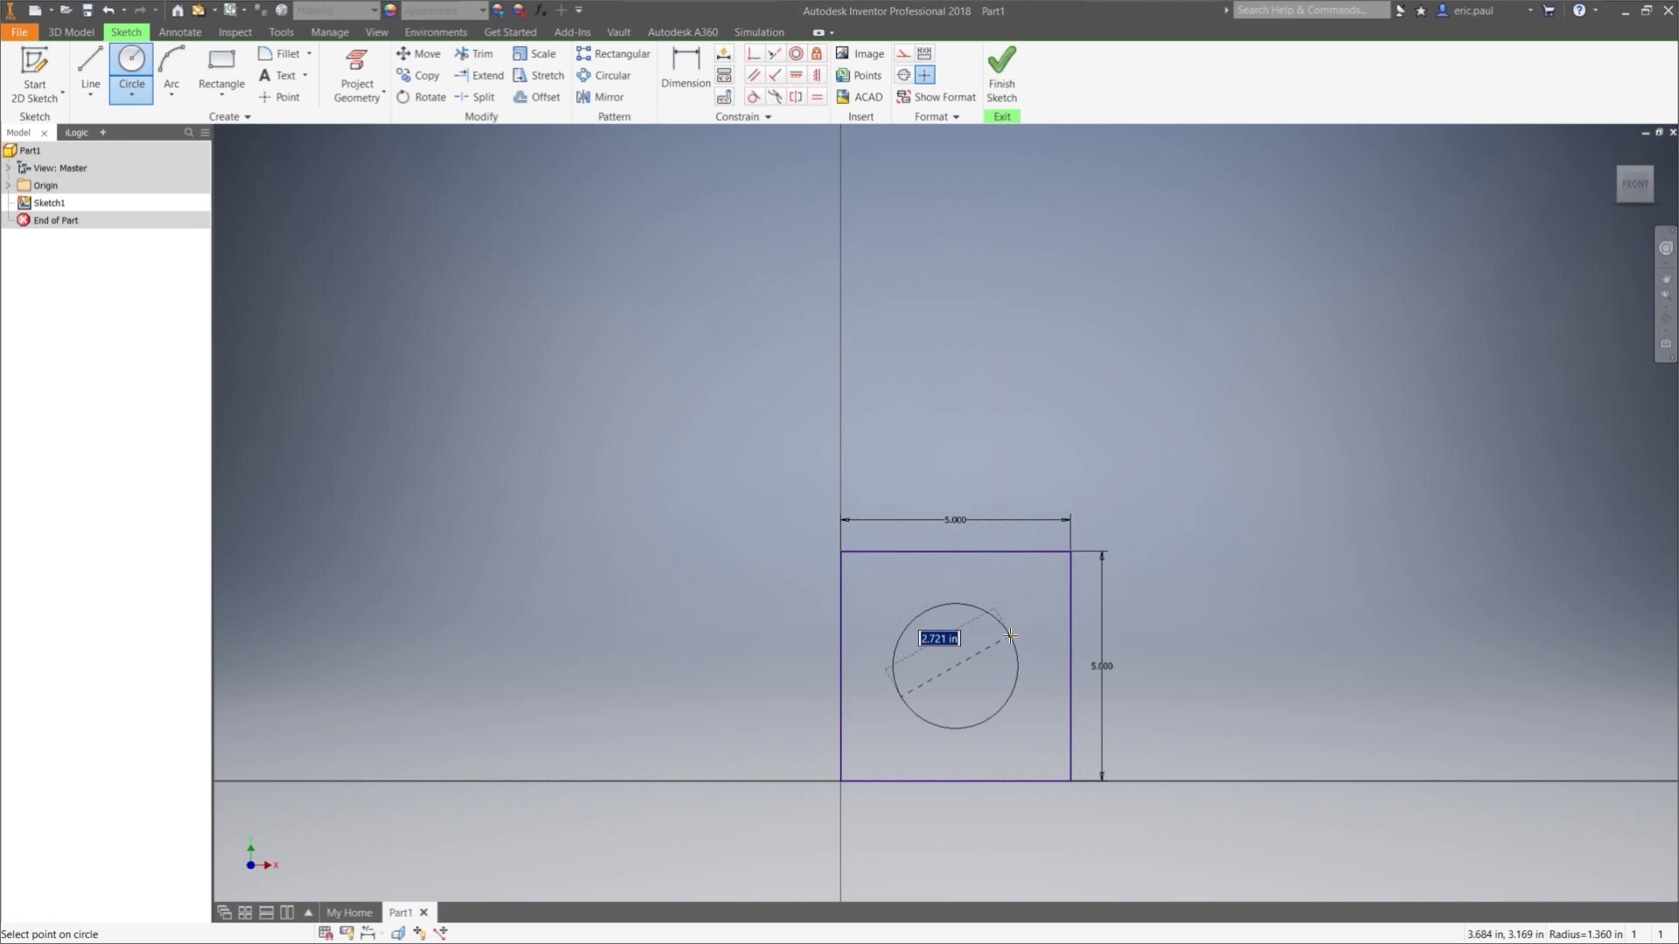
text(5)
text(ide)
text(2)
text(/3)
key(Return)
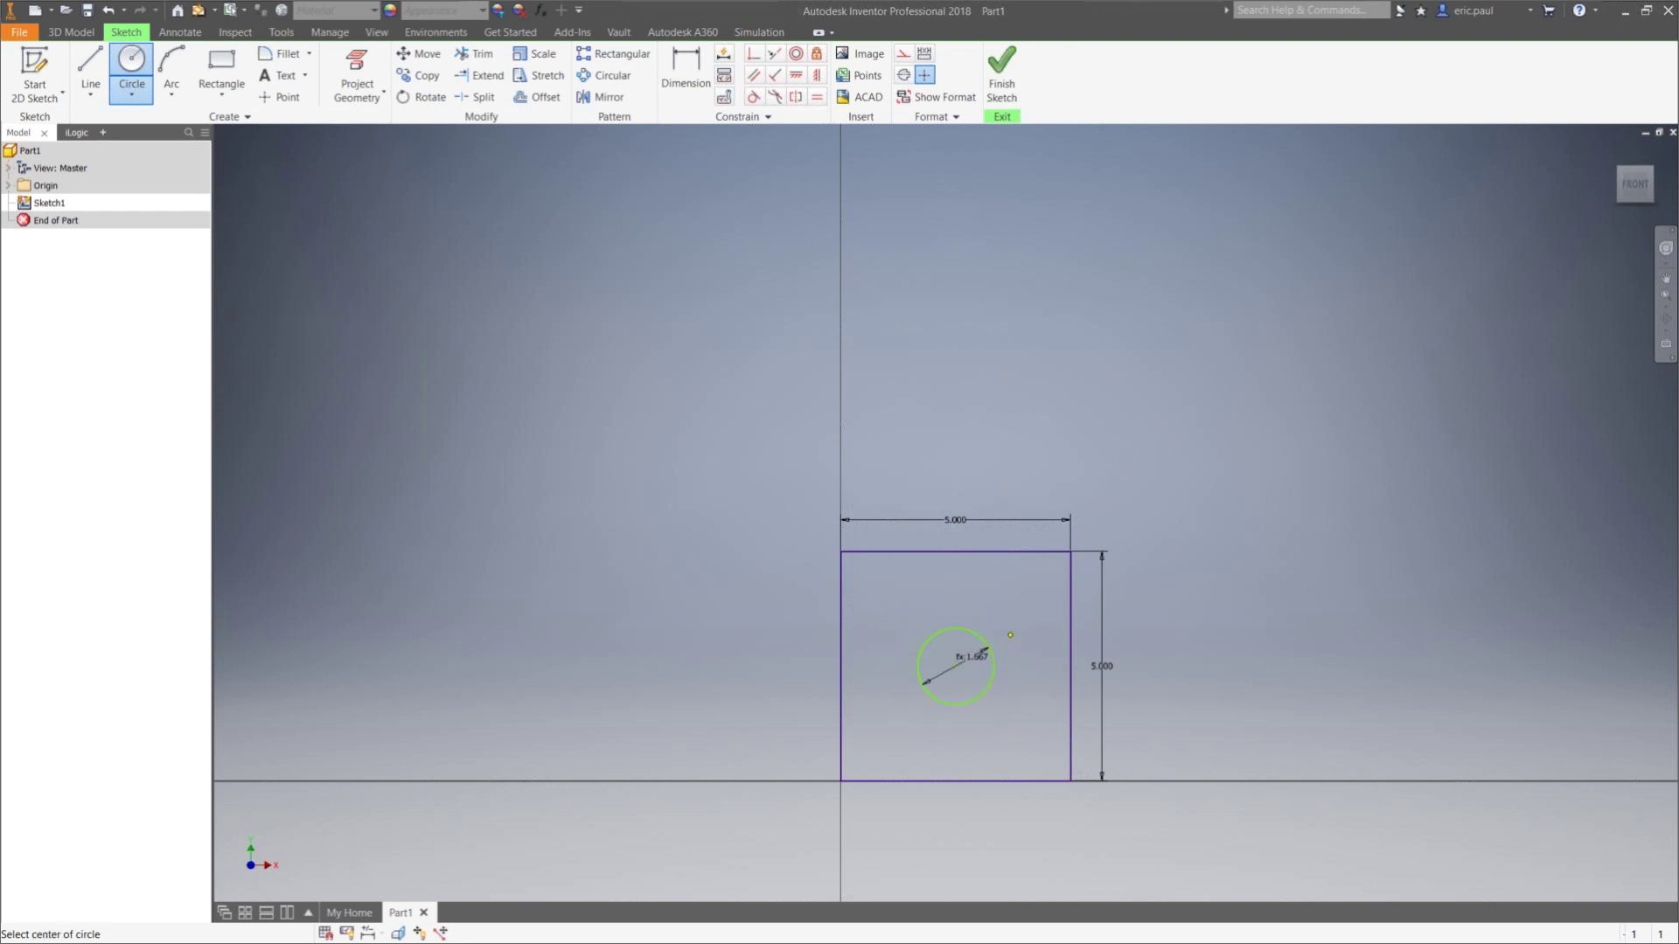
Dimension the circle's centre horizontally from the square's right edge with the expression Side2/2
click(699, 69)
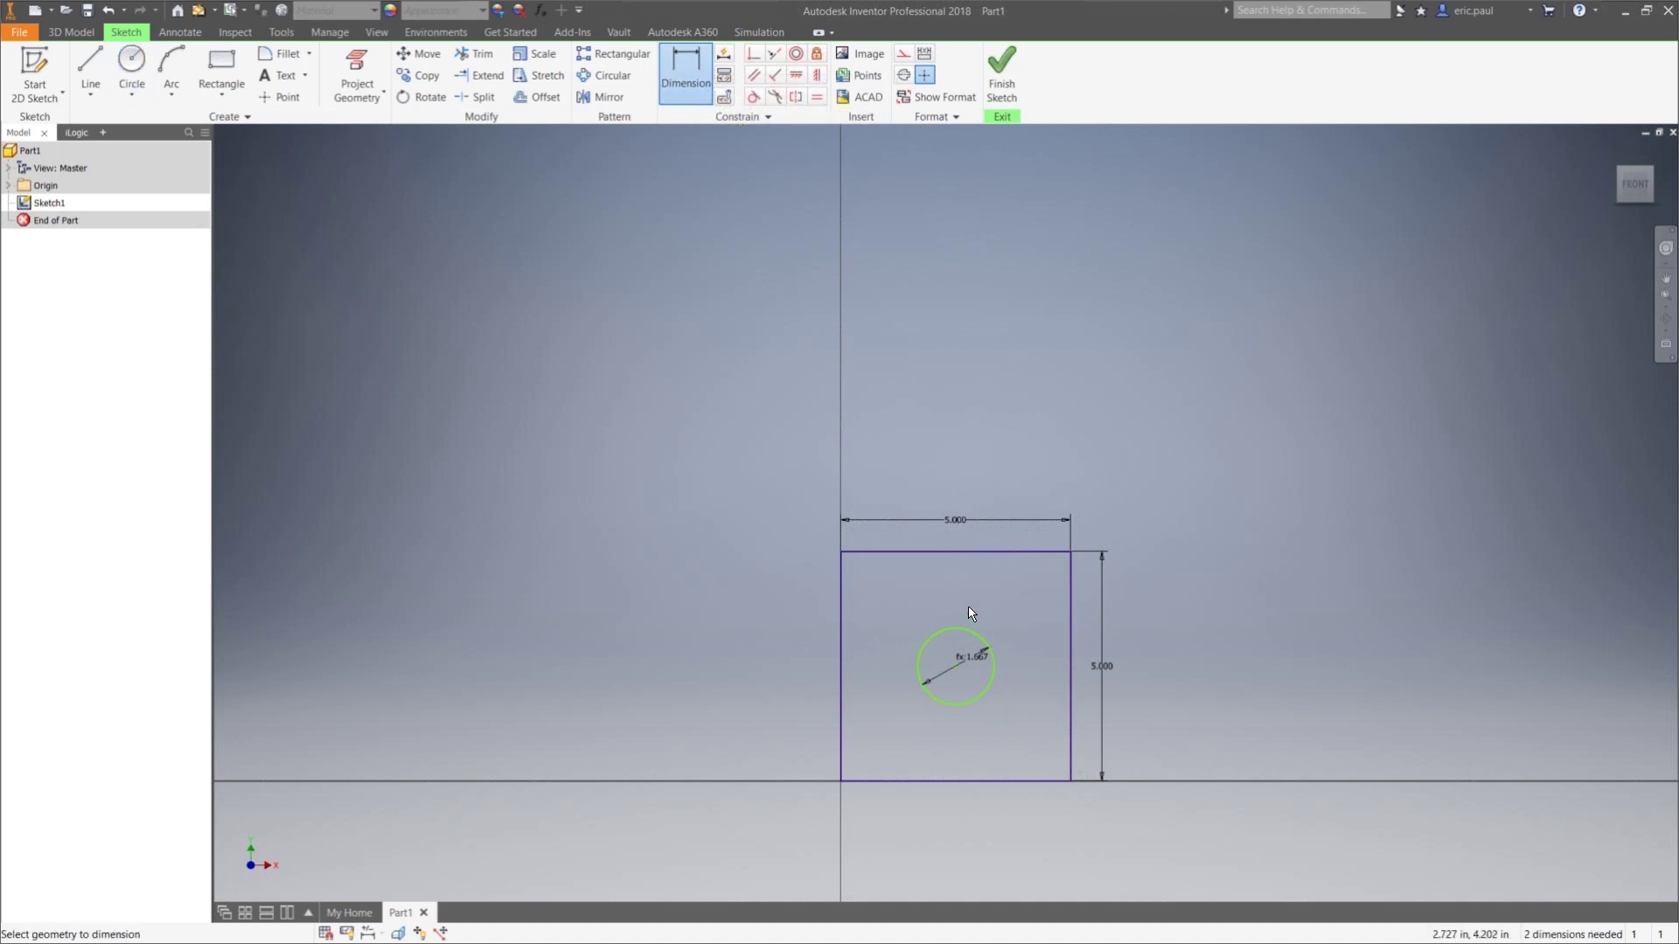
click(955, 668)
click(1071, 672)
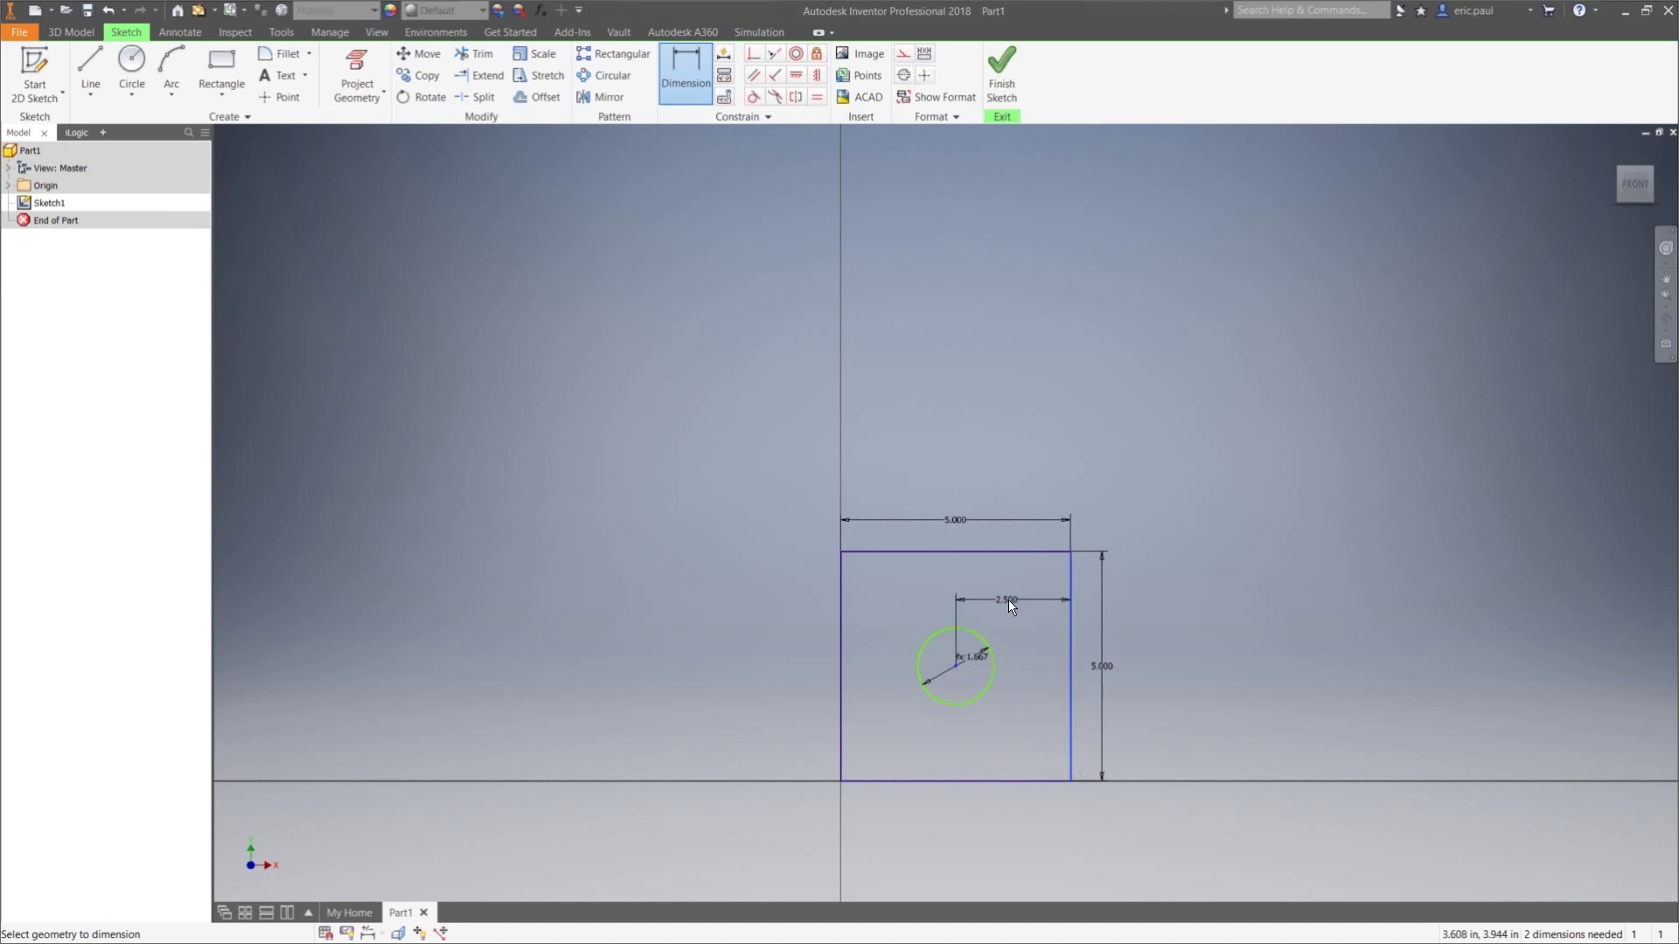
click(1010, 600)
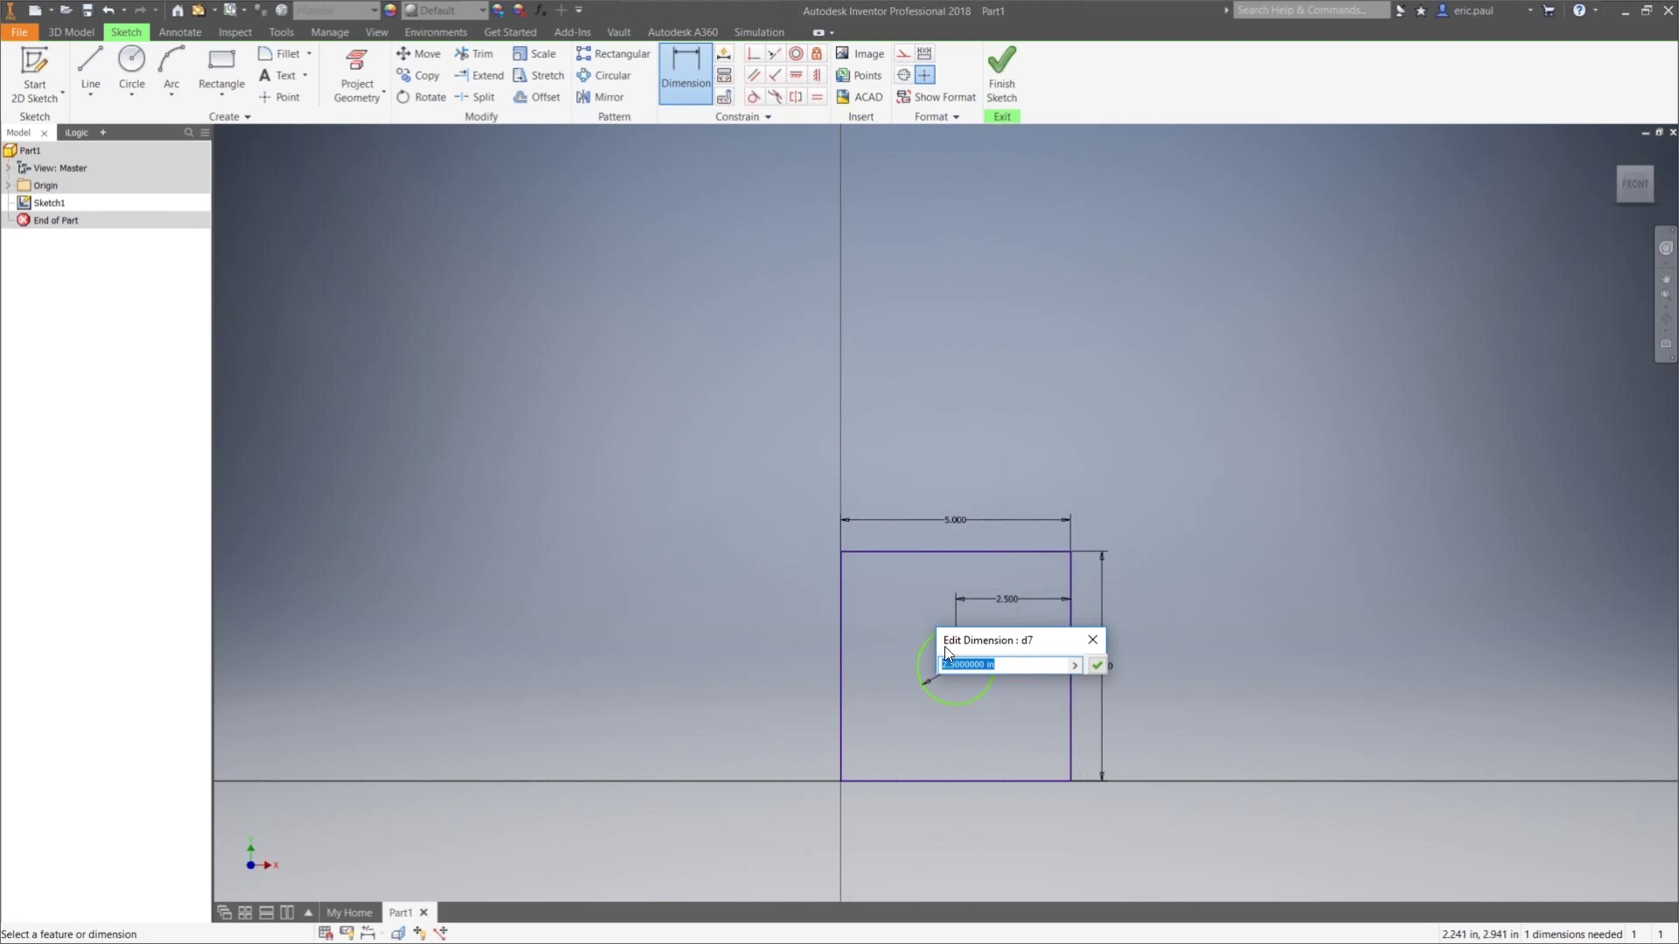
click(1016, 665)
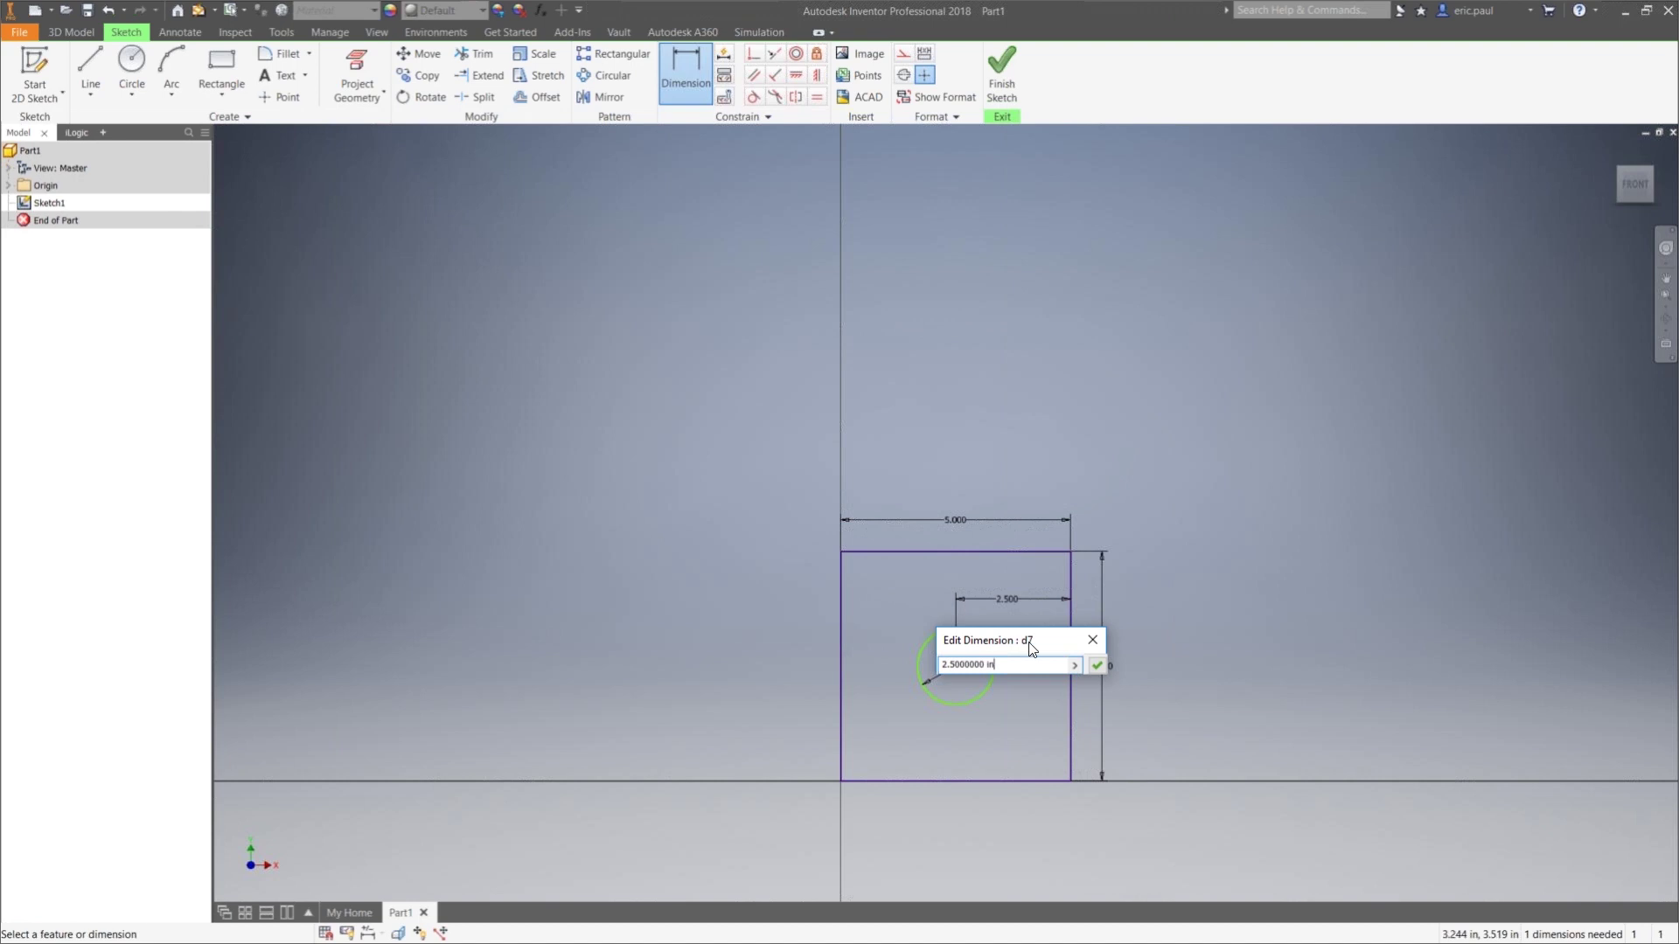
mouse_move(951, 665)
mouse_down()
mouse_move(997, 665)
mouse_move(939, 663)
mouse_up()
text(Side2/2)
key(Return)
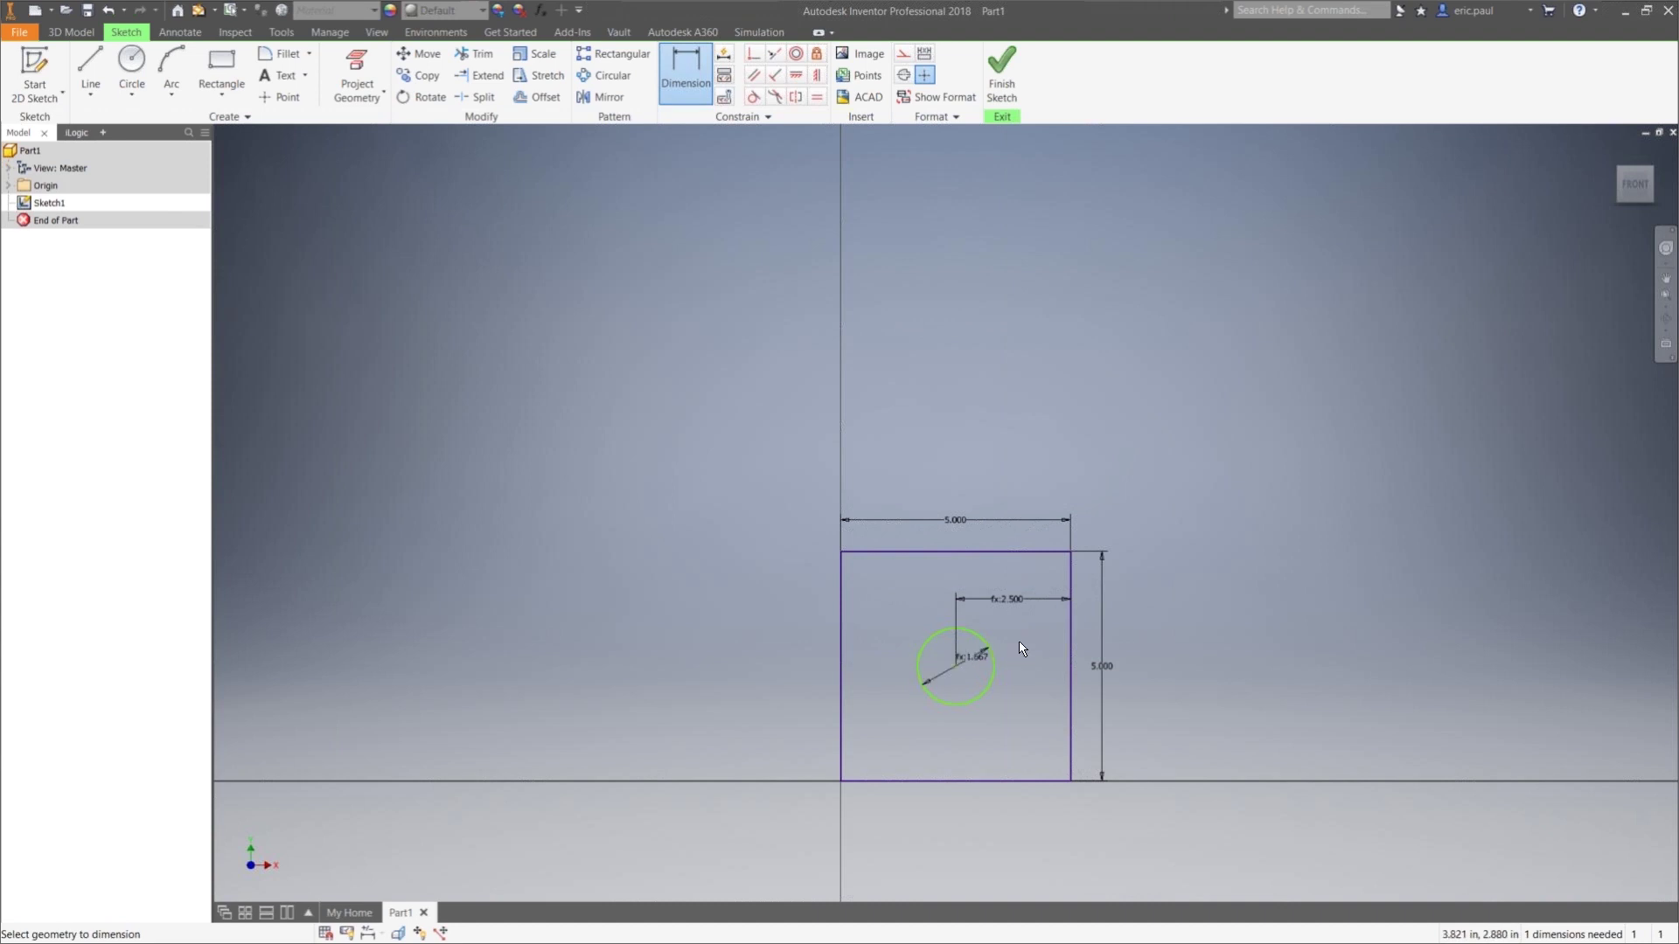
Dimension the circle's centre vertically from the square's bottom edge with the expression Side2/2
click(689, 65)
click(955, 666)
click(957, 780)
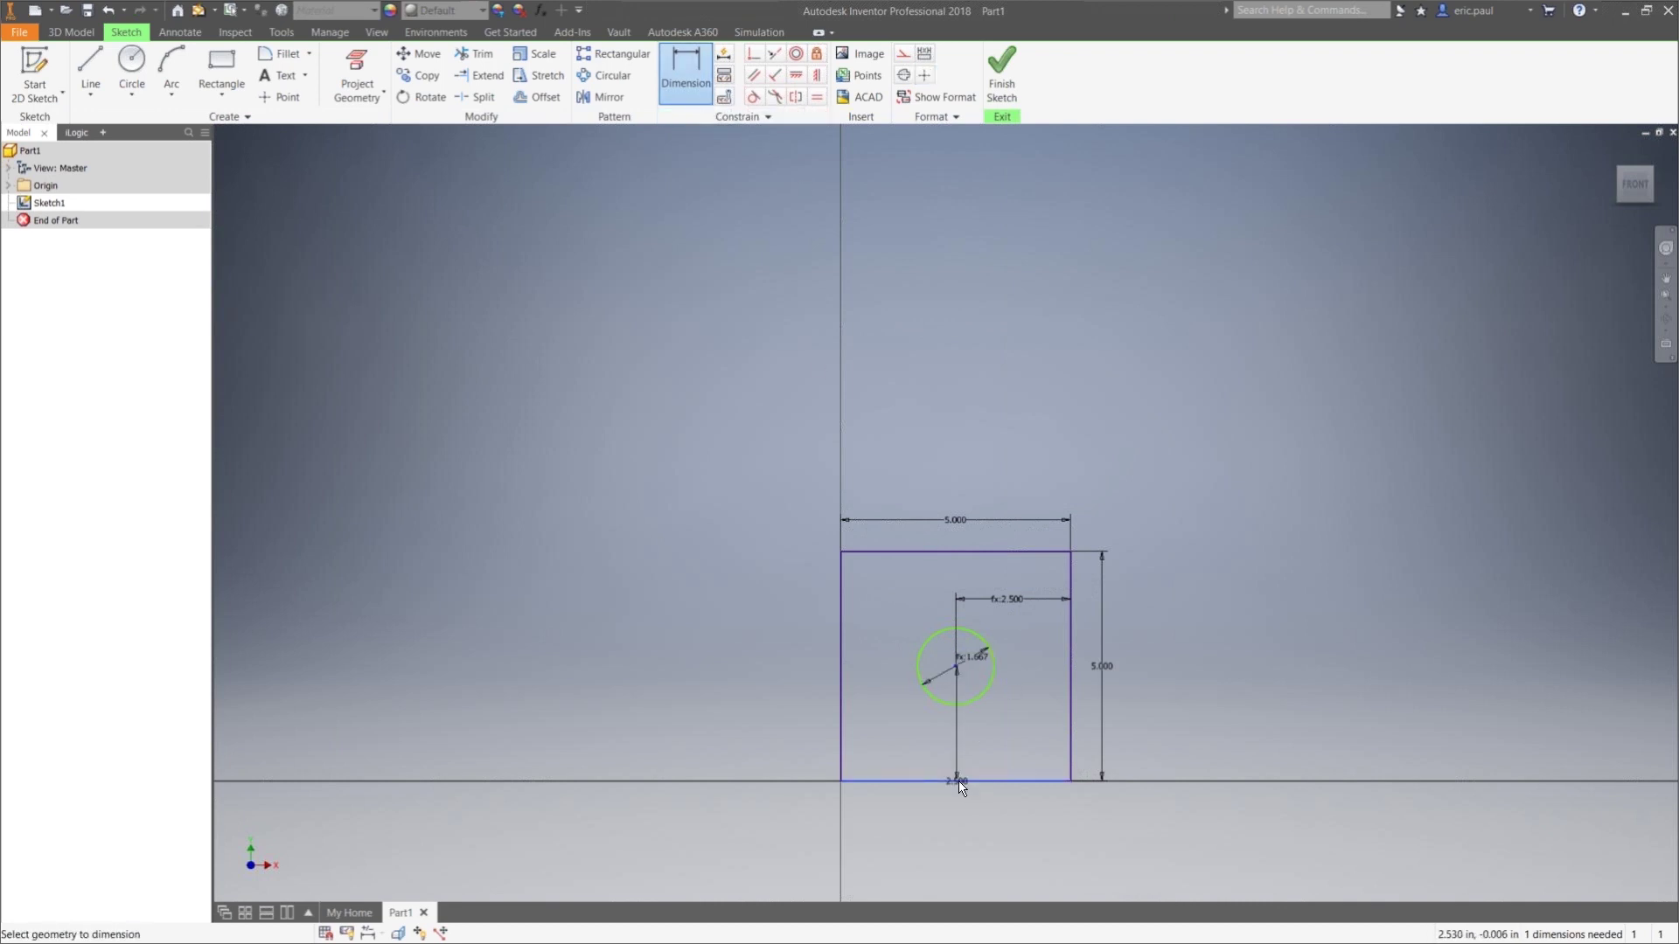
click(1023, 766)
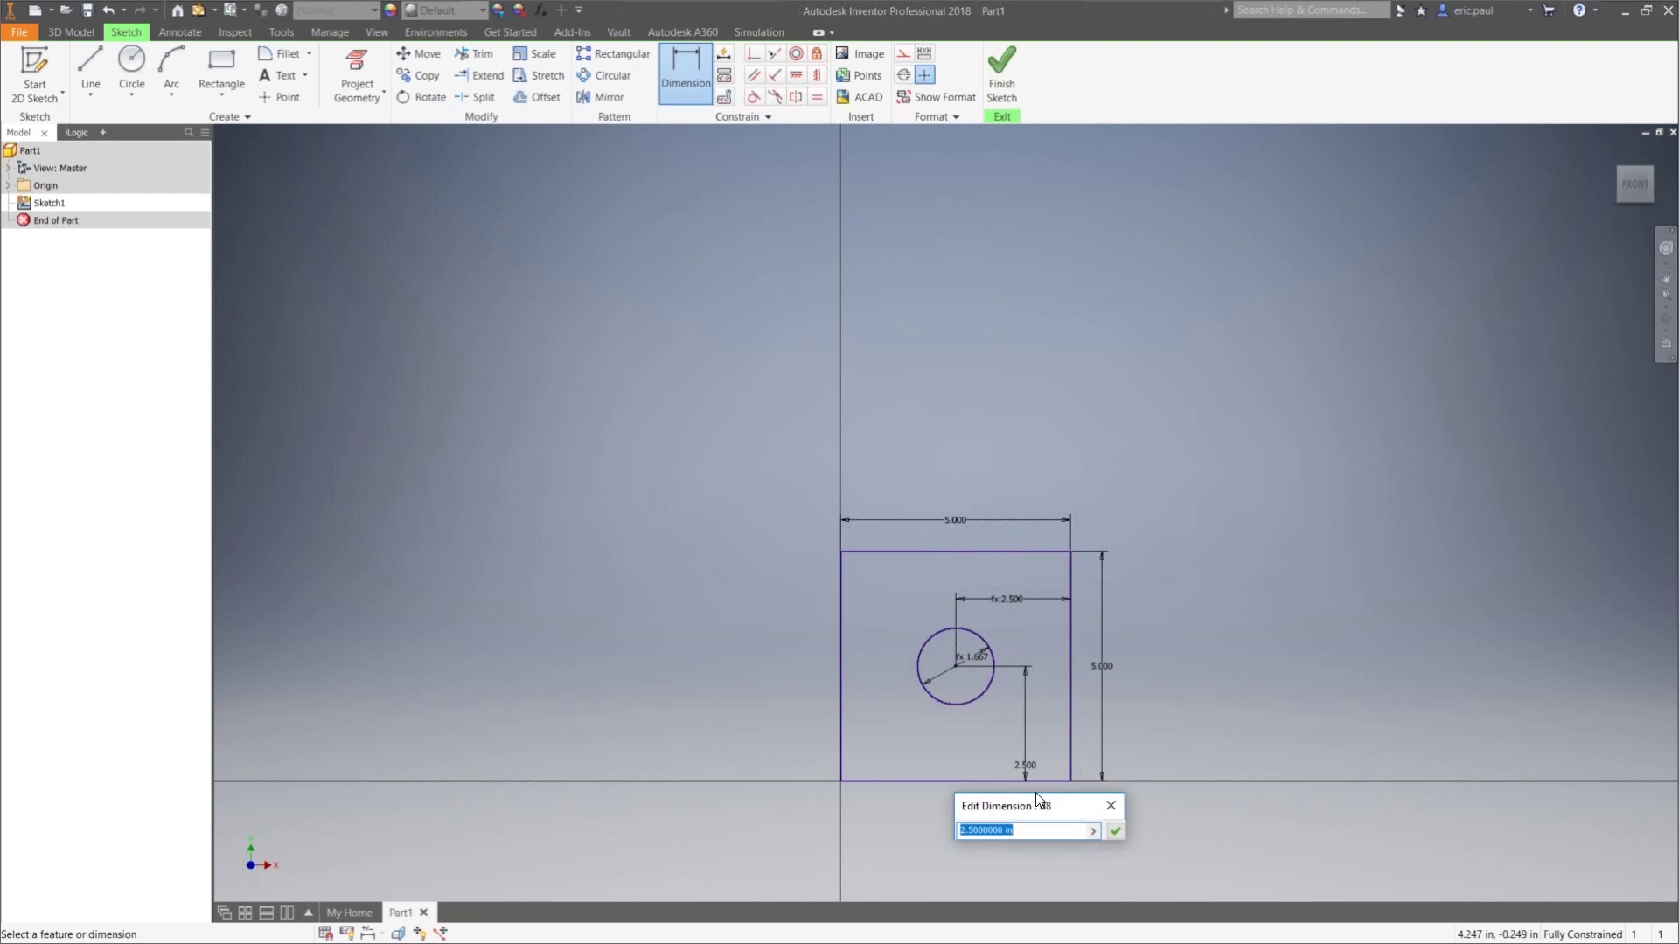
text(Side2/2)
key(Return)
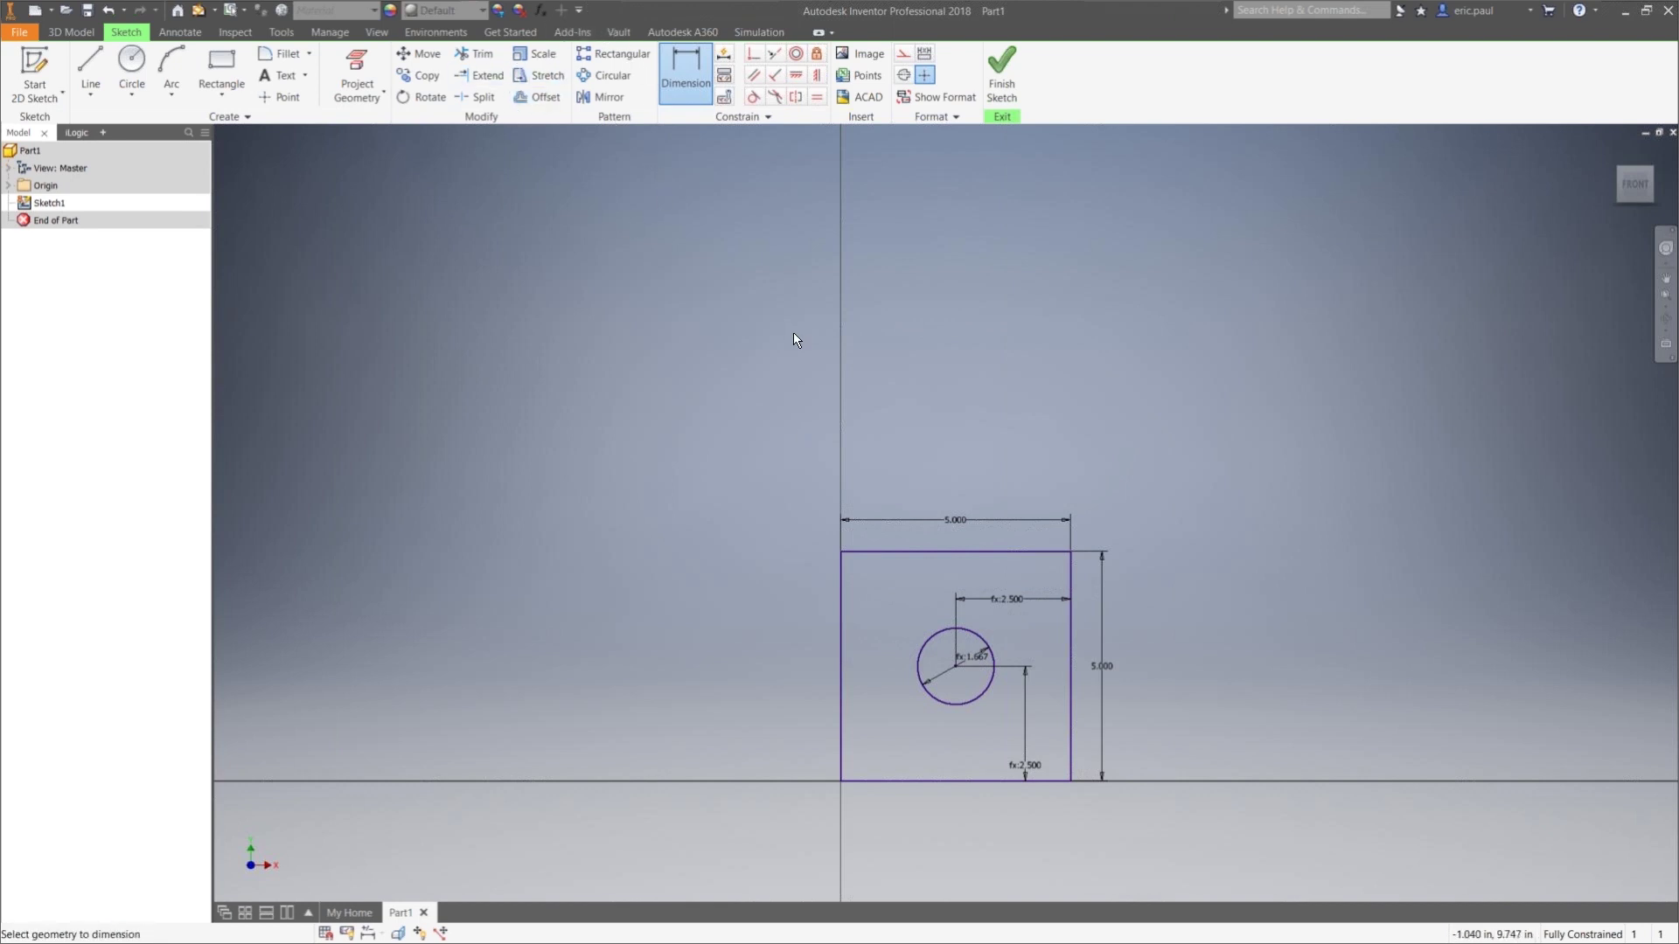
Open the Parameters table and rename the circle diameter parameter d6 to Dia
click(539, 14)
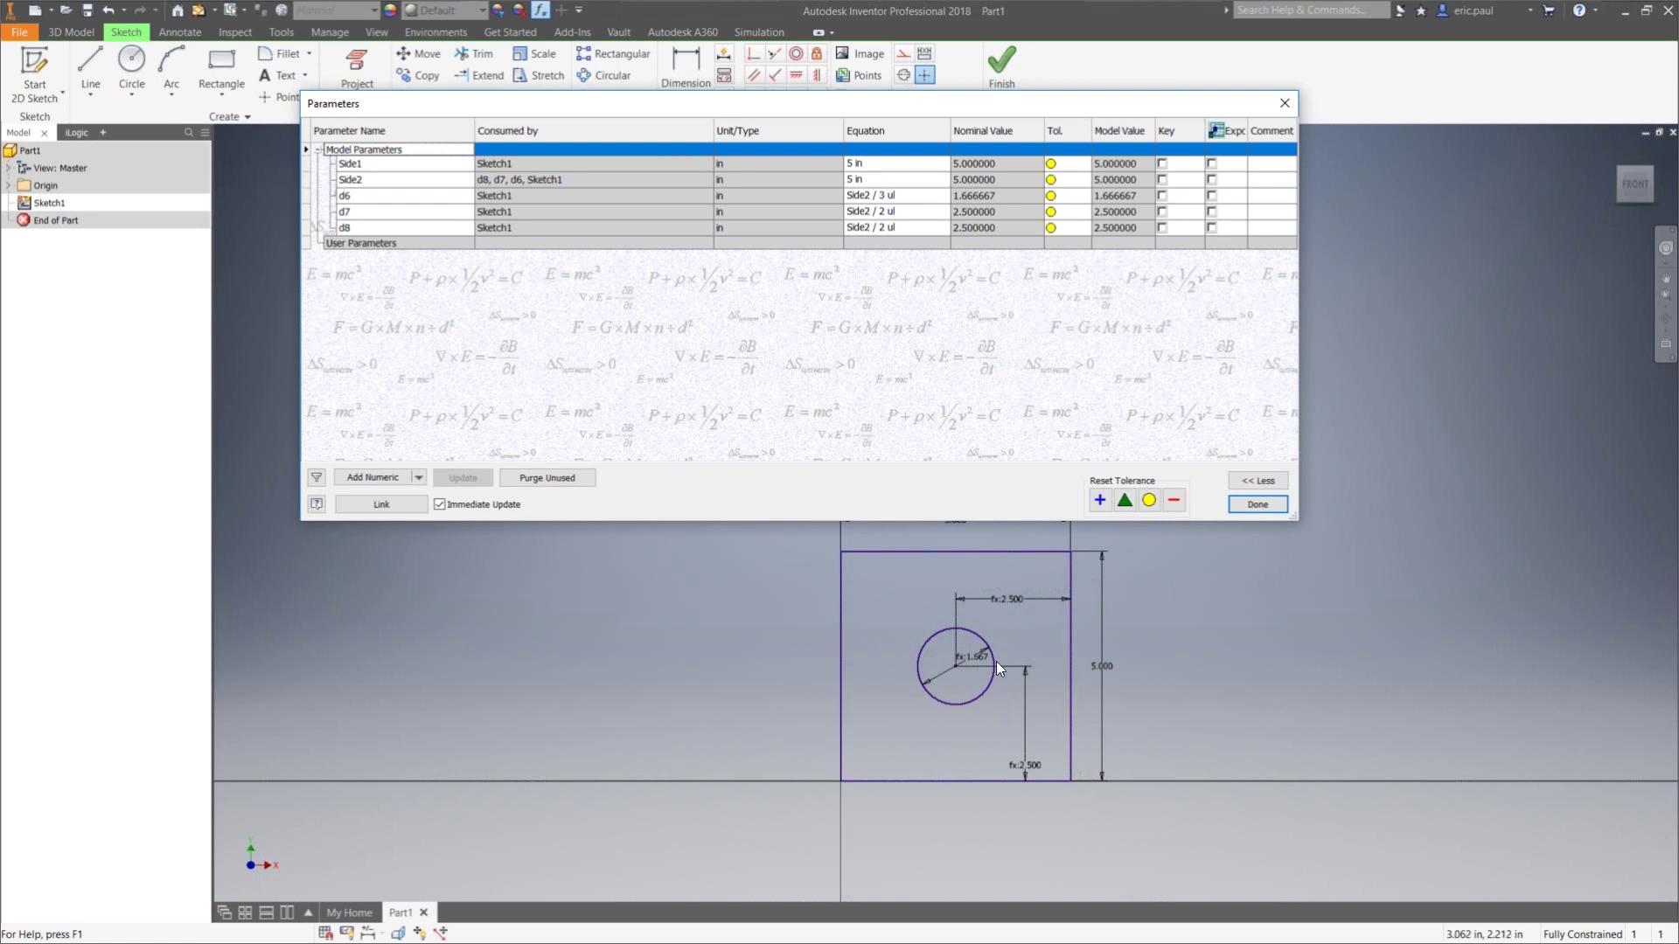
click(363, 196)
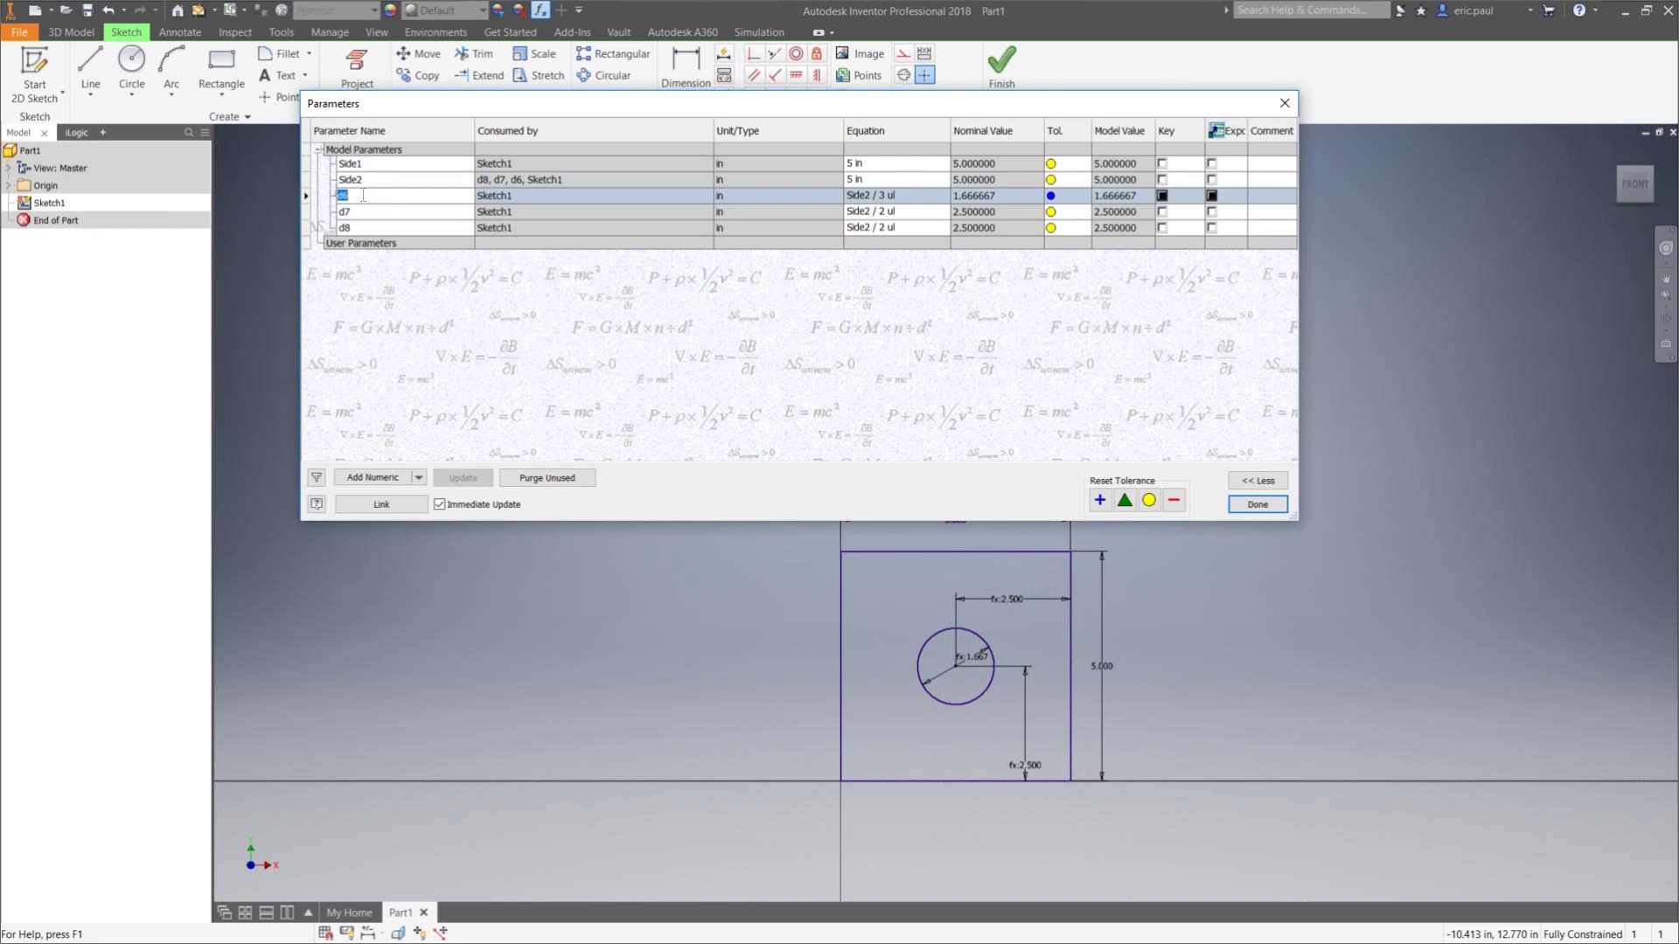
text(Dia)
key(Tab)
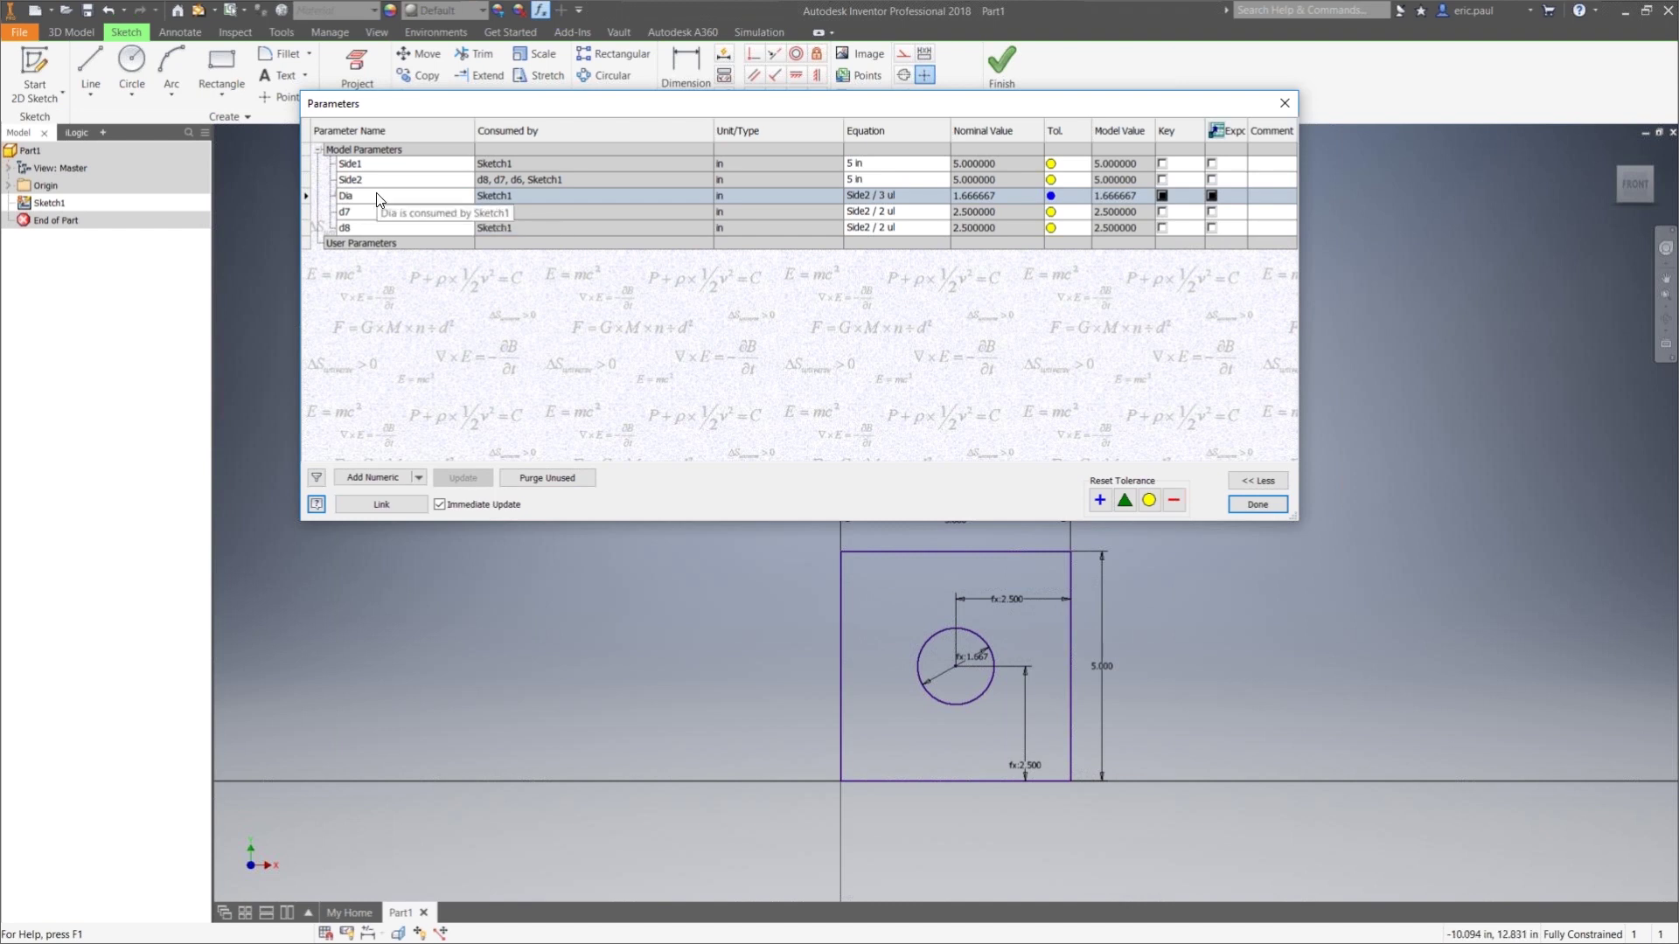
Set the equation of the Side2 parameter to Side1
click(888, 179)
text(Side1)
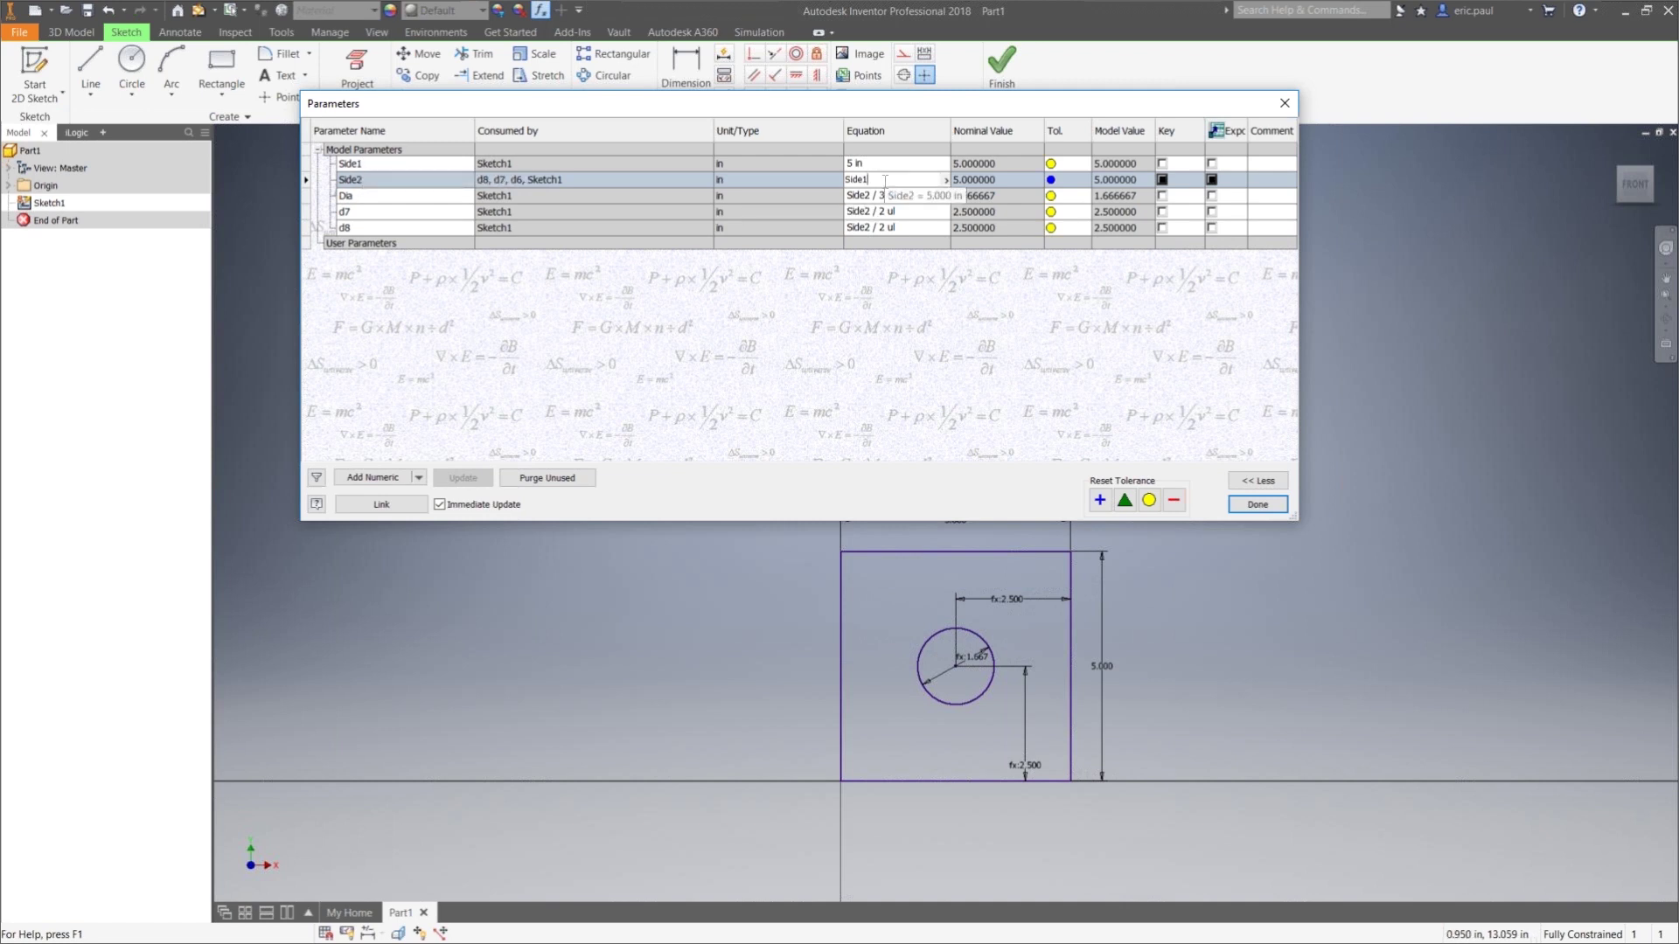
key(Tab)
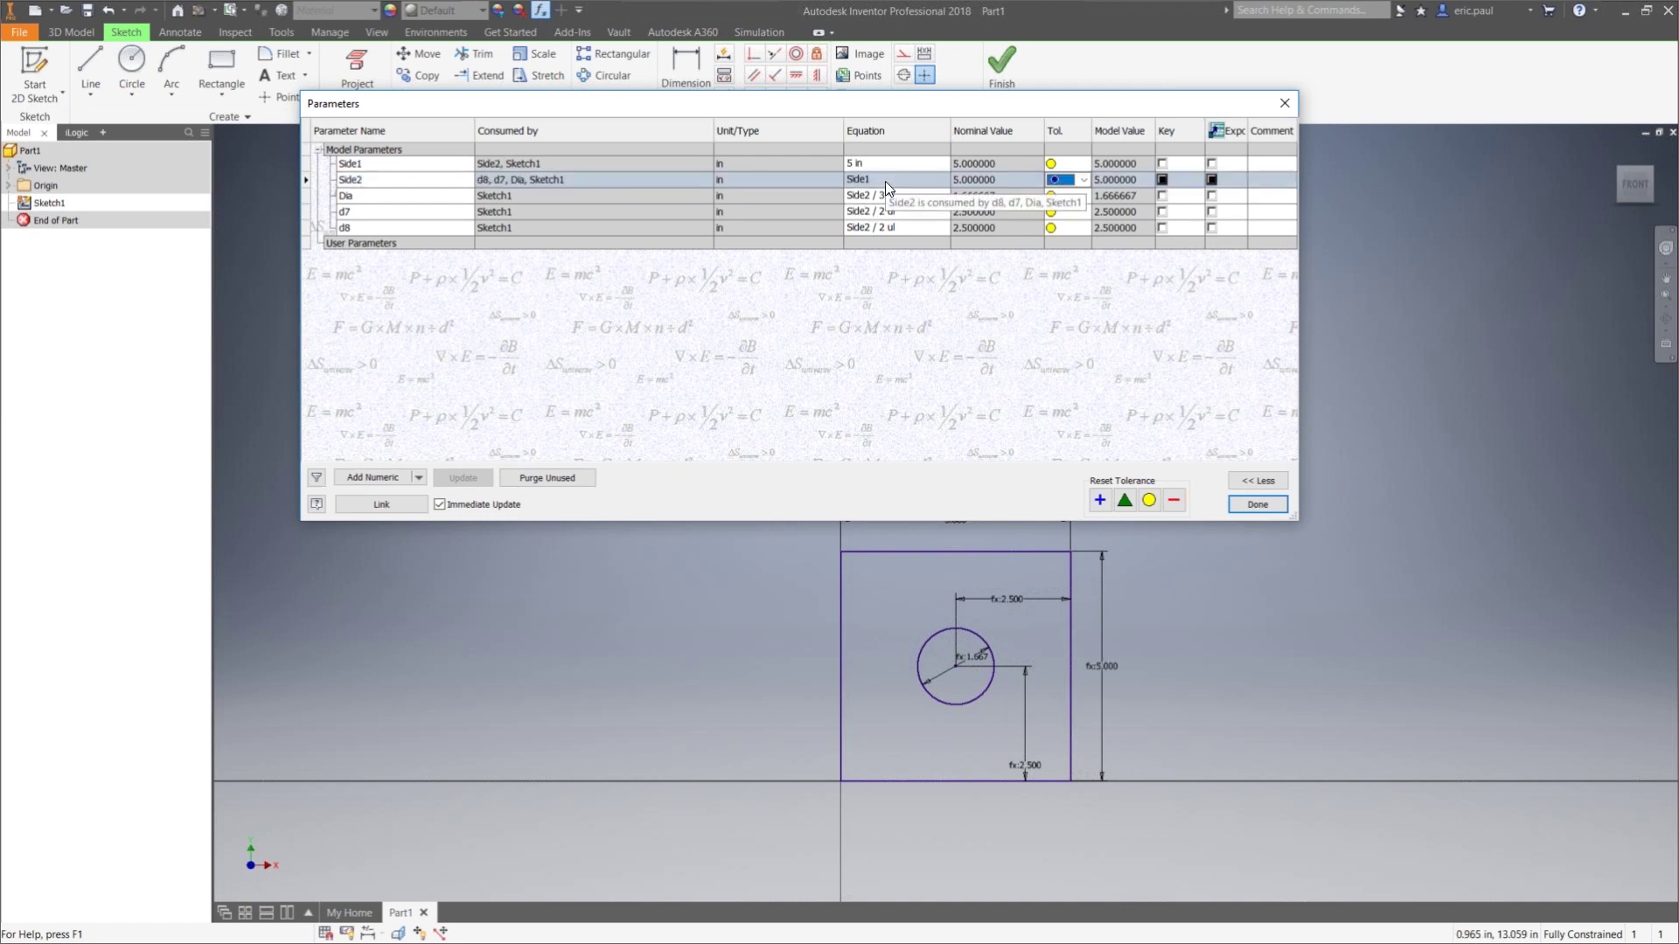
Set the Side1 parameter to 6 in with the Parameters table moved clear of the sketch
drag(941, 102, 931, 64)
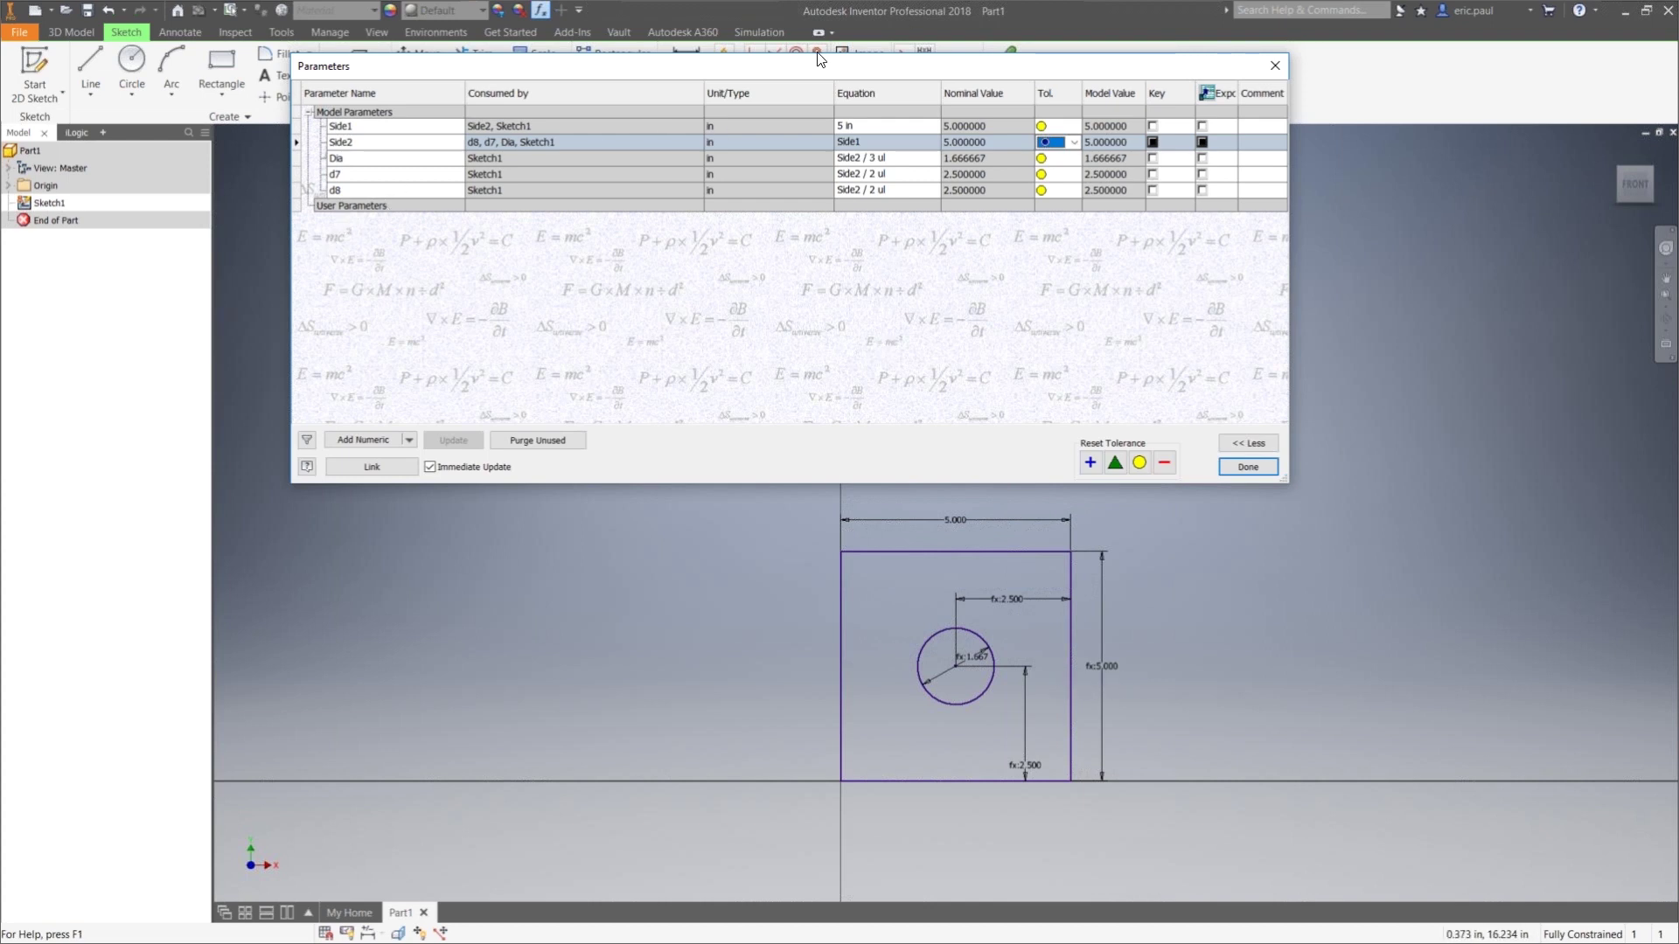
drag(796, 64, 814, 65)
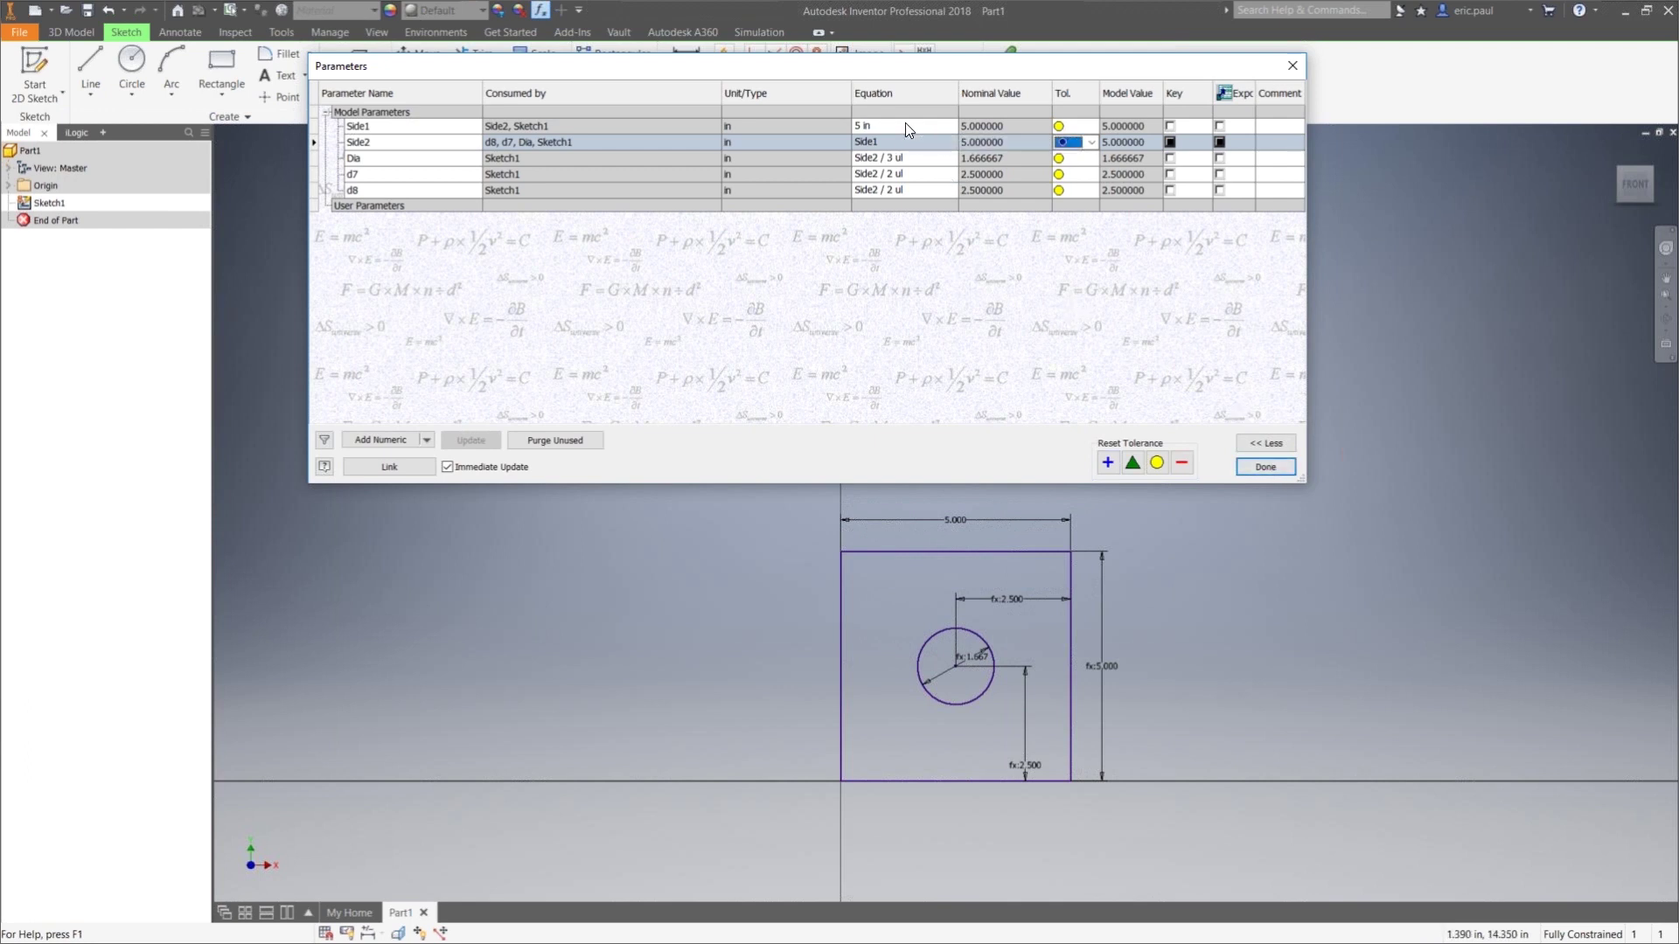
click(879, 125)
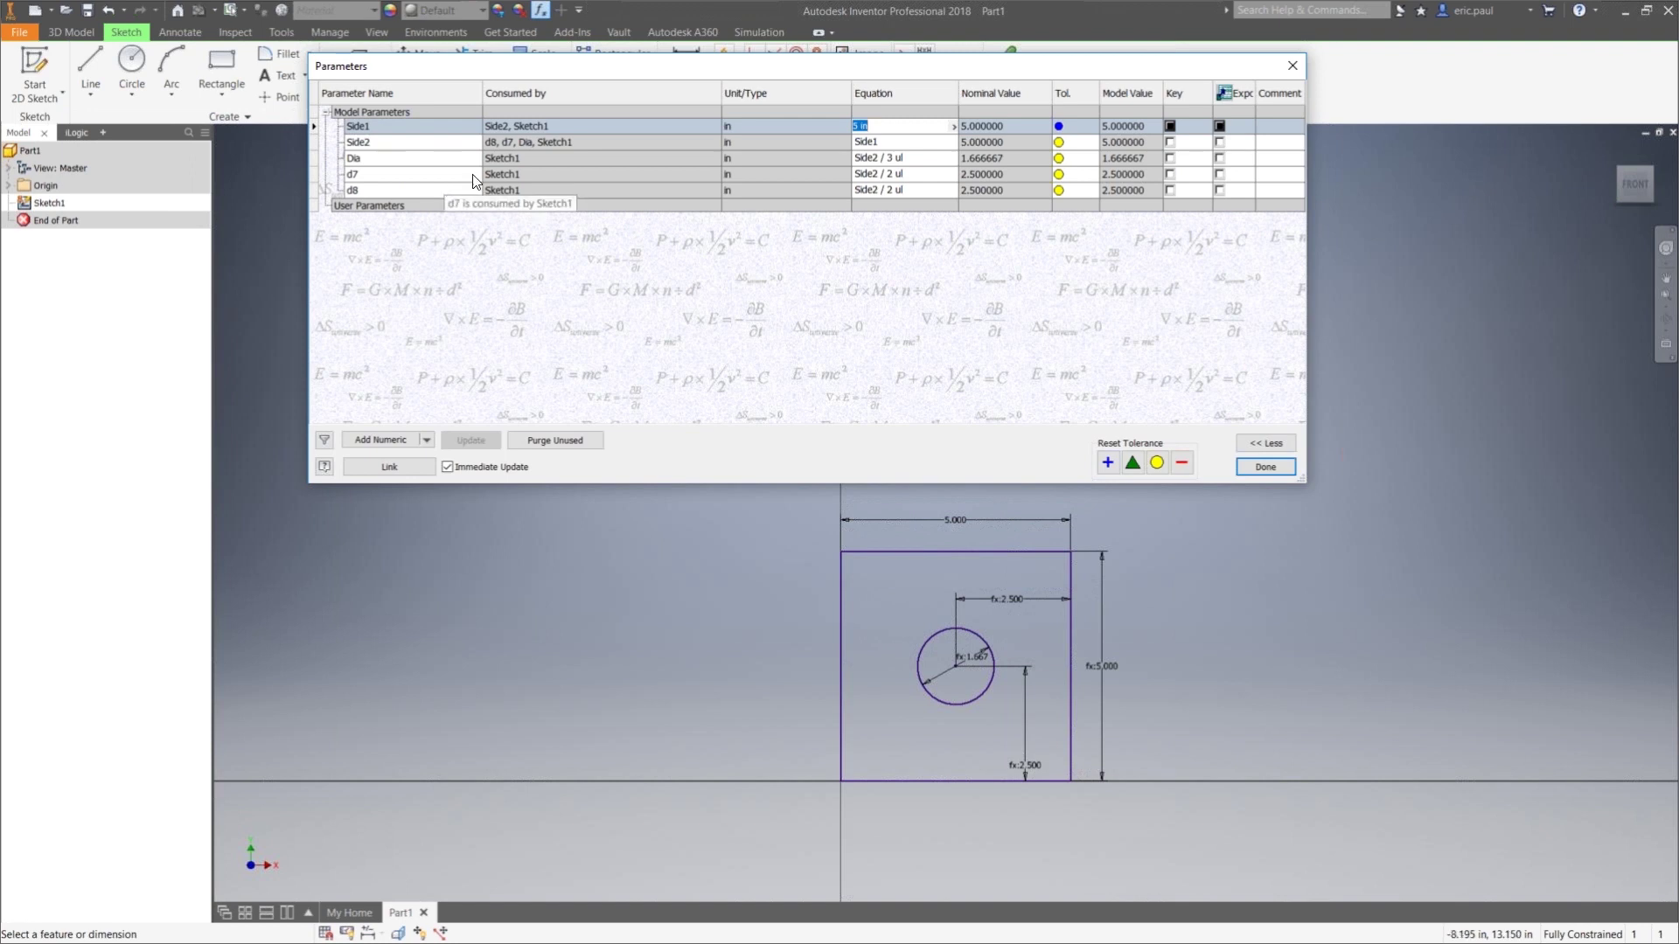
click(902, 128)
drag(903, 127, 791, 134)
text(6)
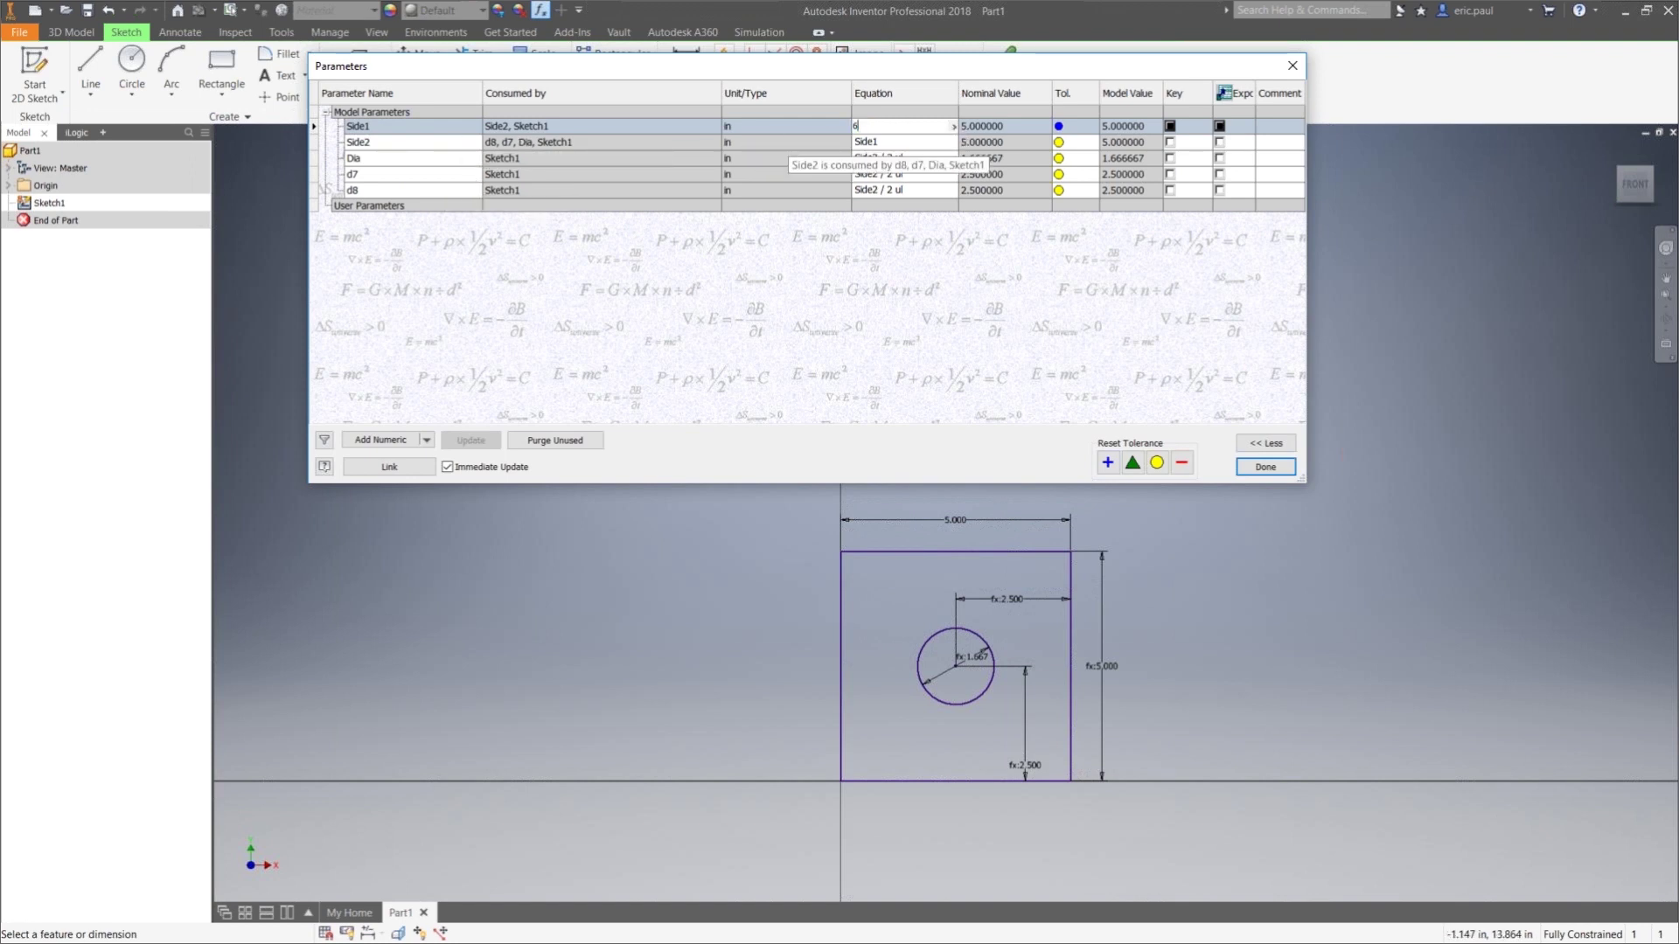
key(Tab)
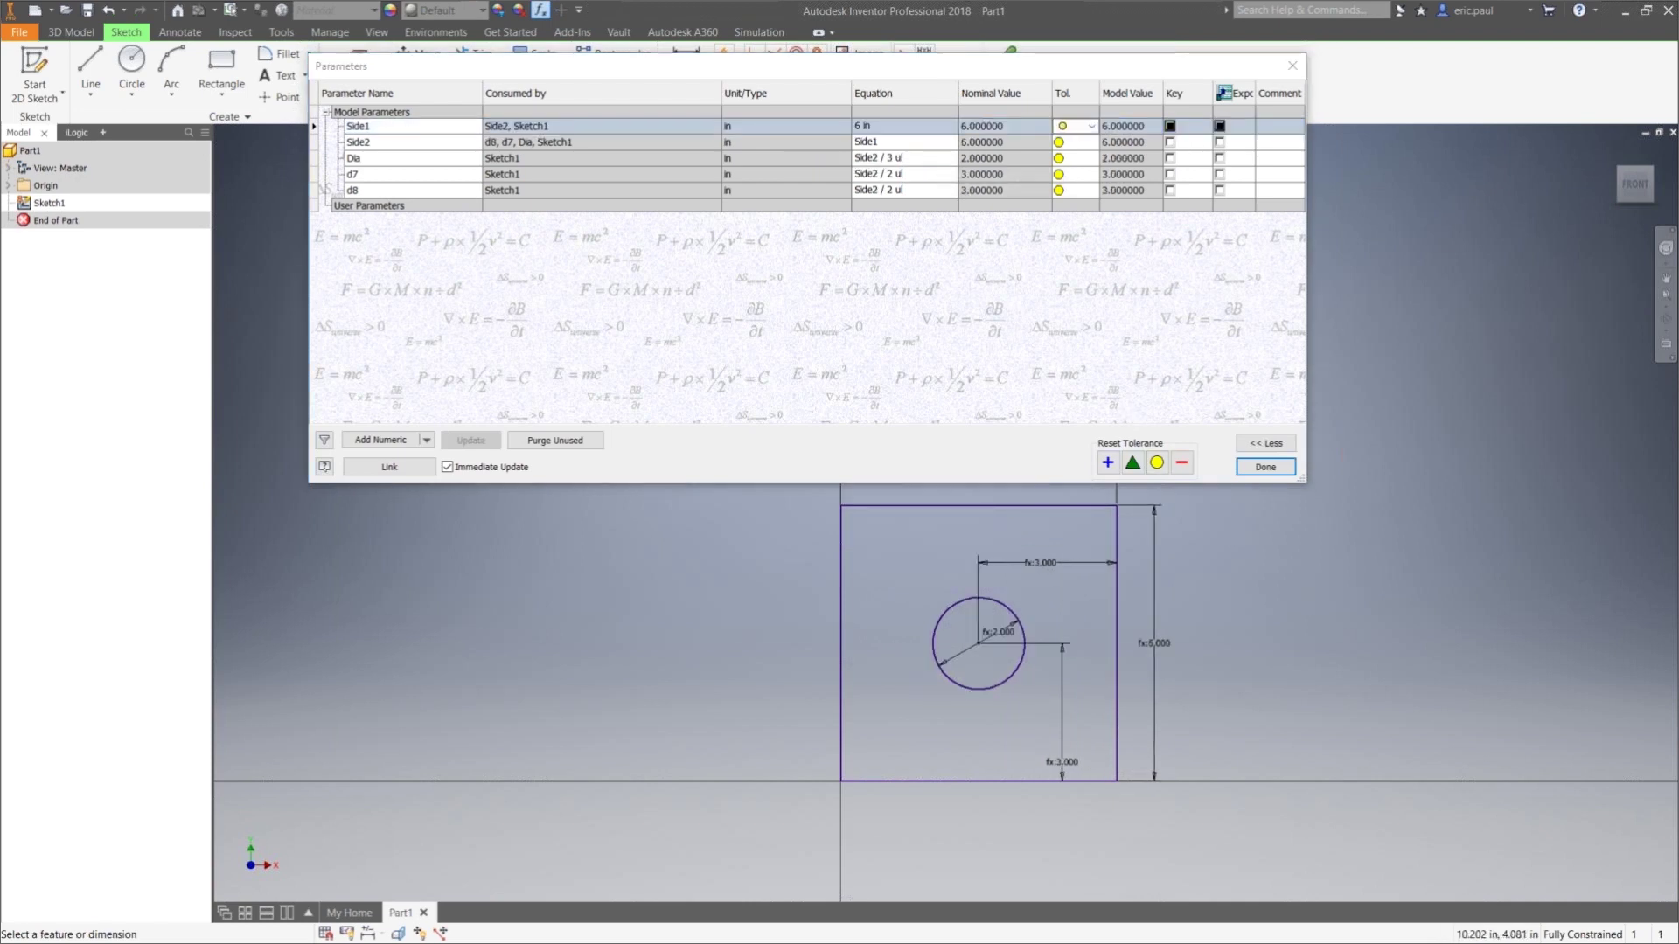
middle_drag(852, 638, 832, 660)
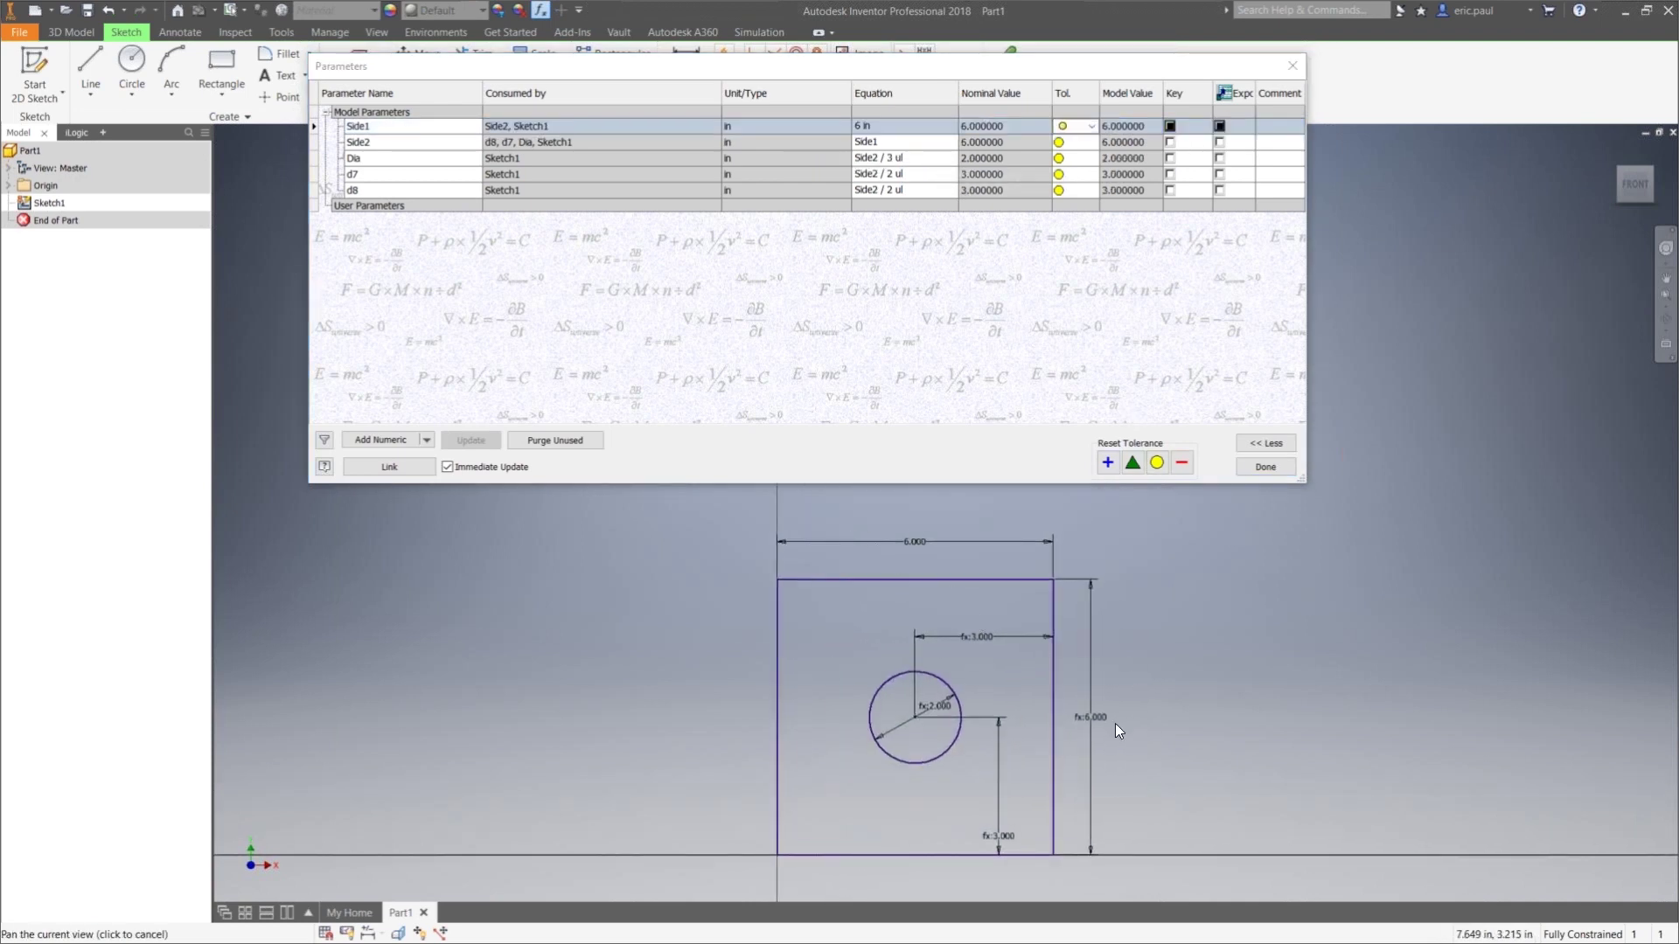
Set the Side1 parameter to 5 in and close the Parameters table
click(893, 126)
text(5)
key(Tab)
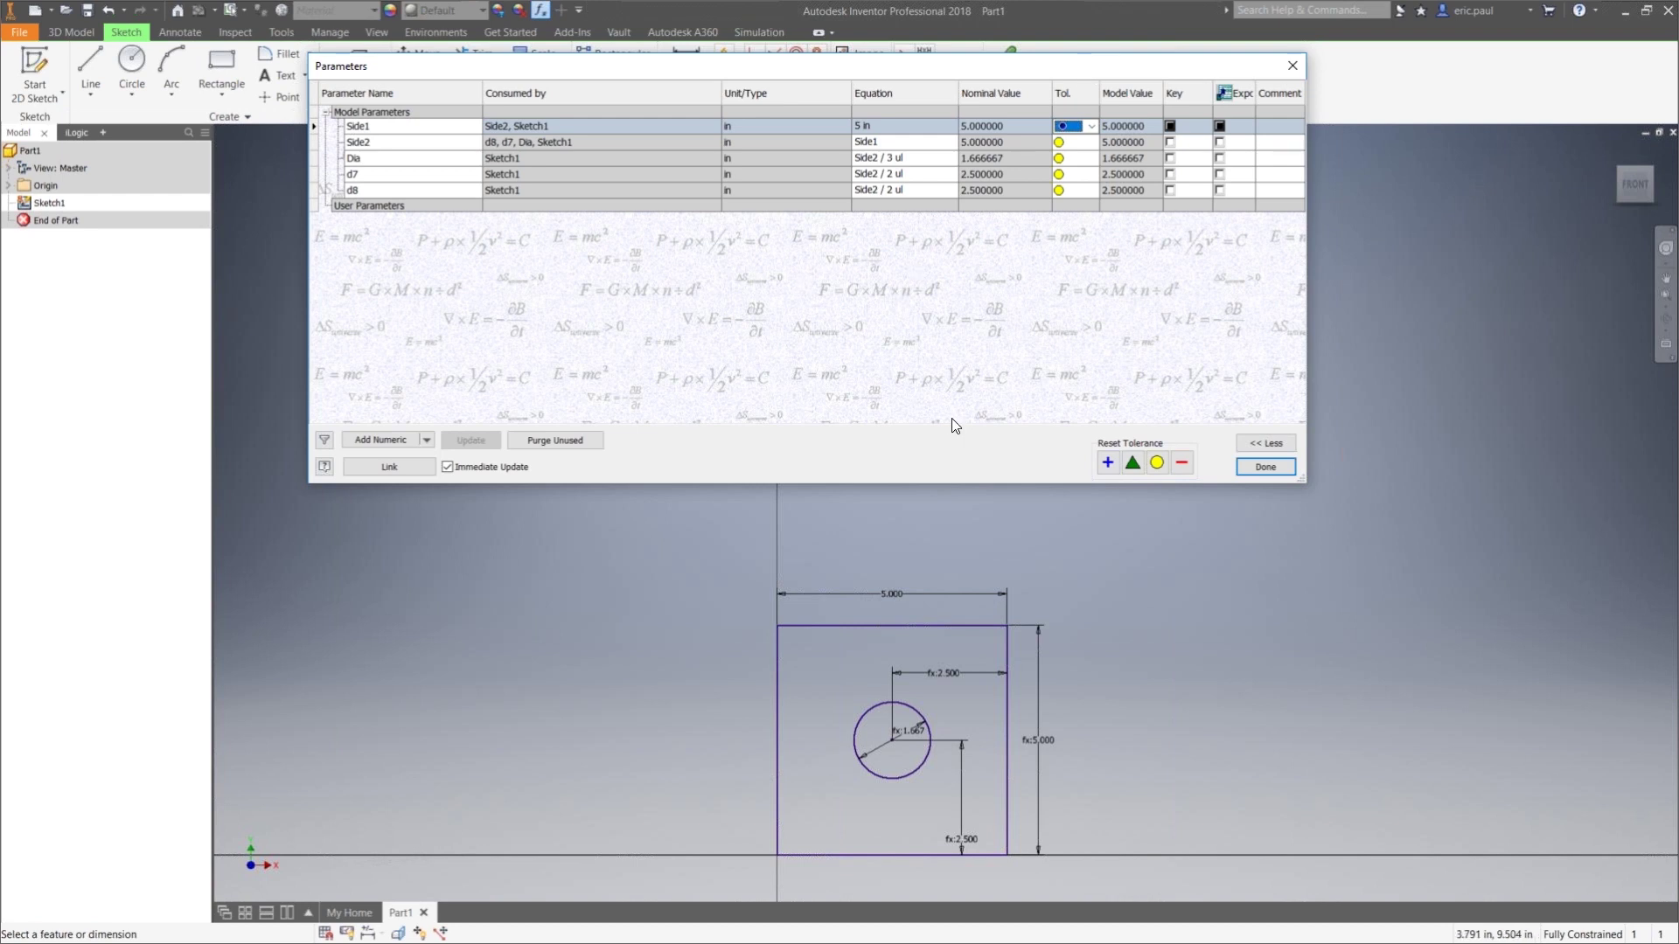
click(1265, 467)
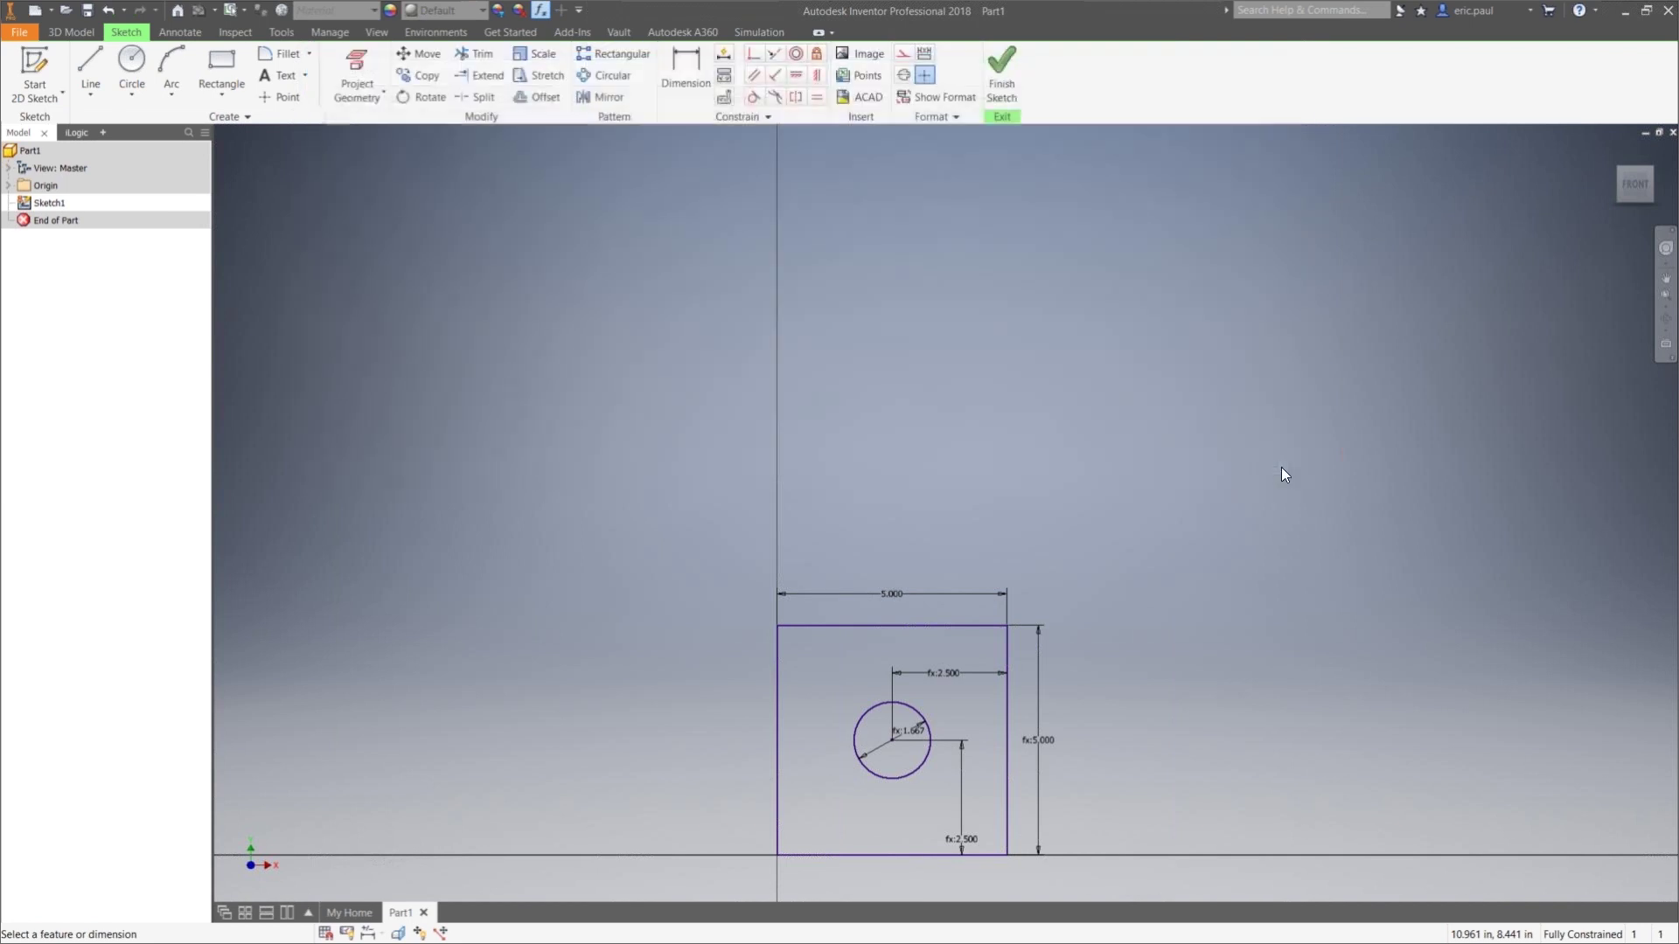
Finish the sketch and extrude the square profile around the circle by the distance Length = Side2*3
click(1004, 63)
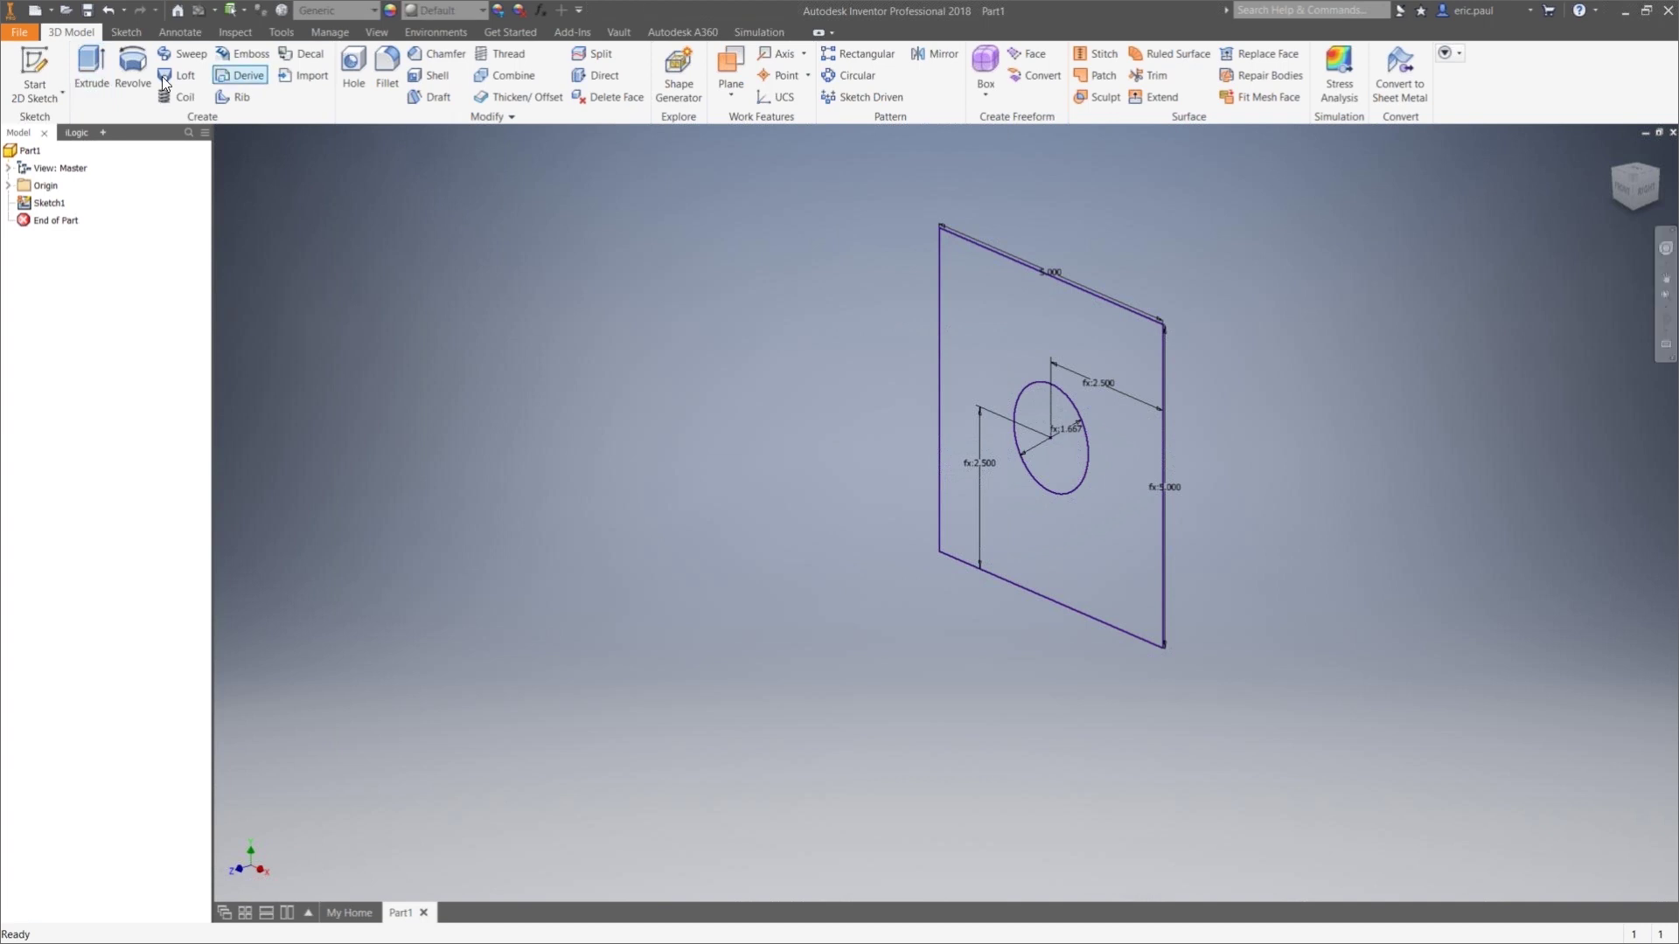
click(94, 61)
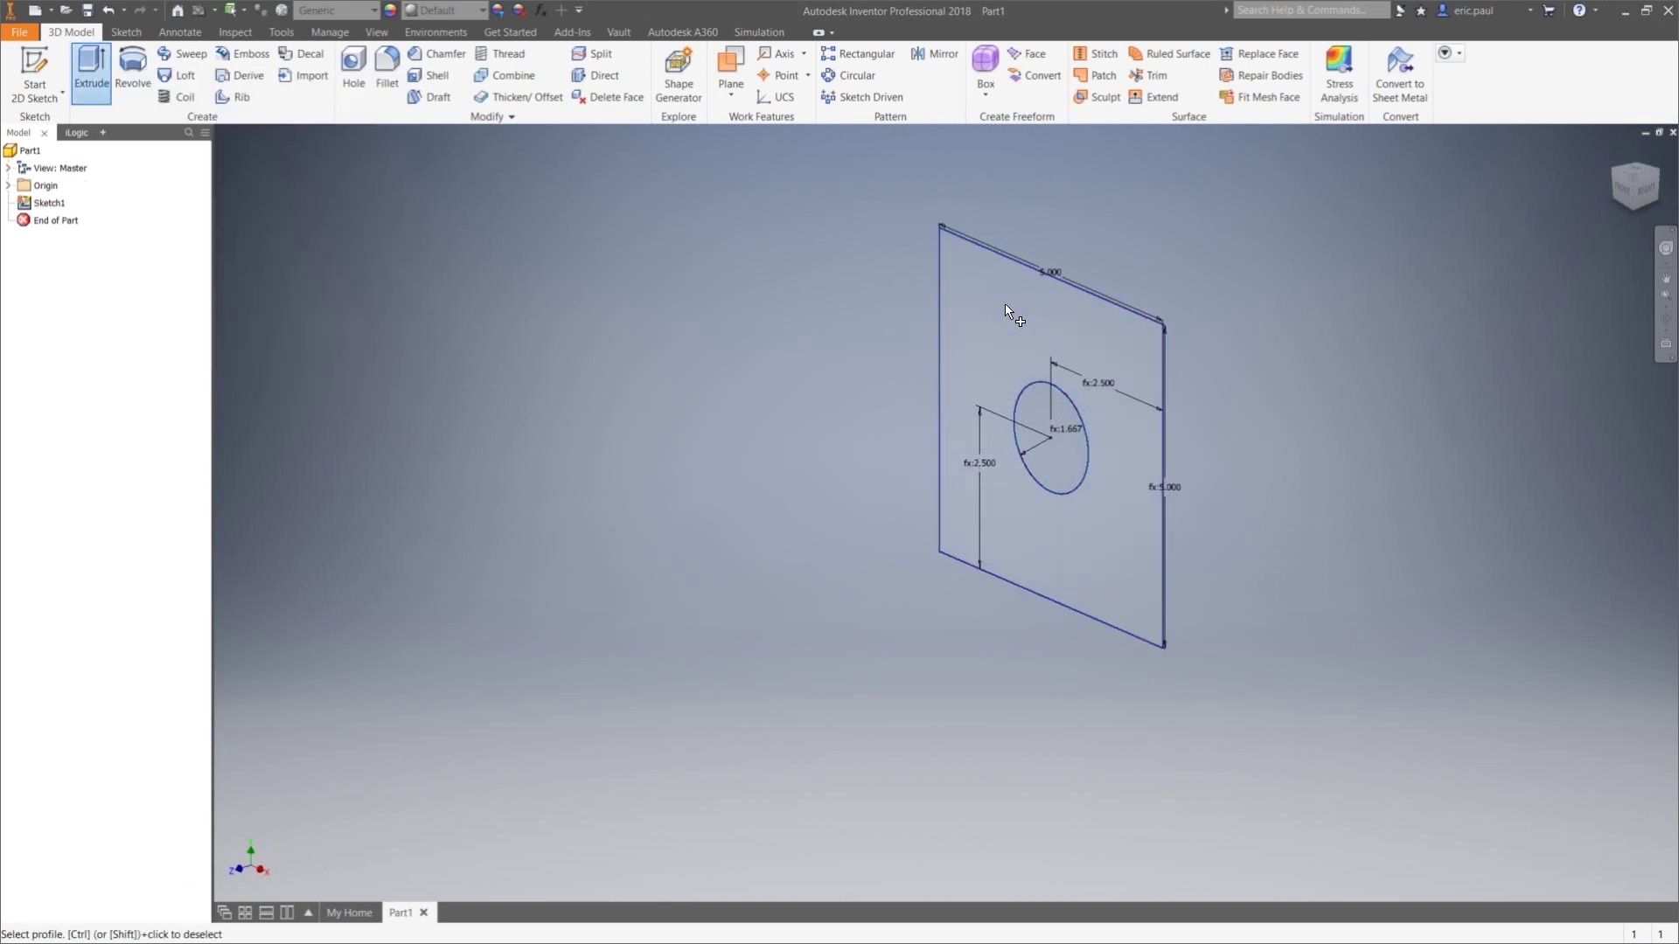
mouse_move(1677, 254)
mouse_down()
mouse_move(1435, 163)
mouse_move(1374, 275)
mouse_up()
click(974, 325)
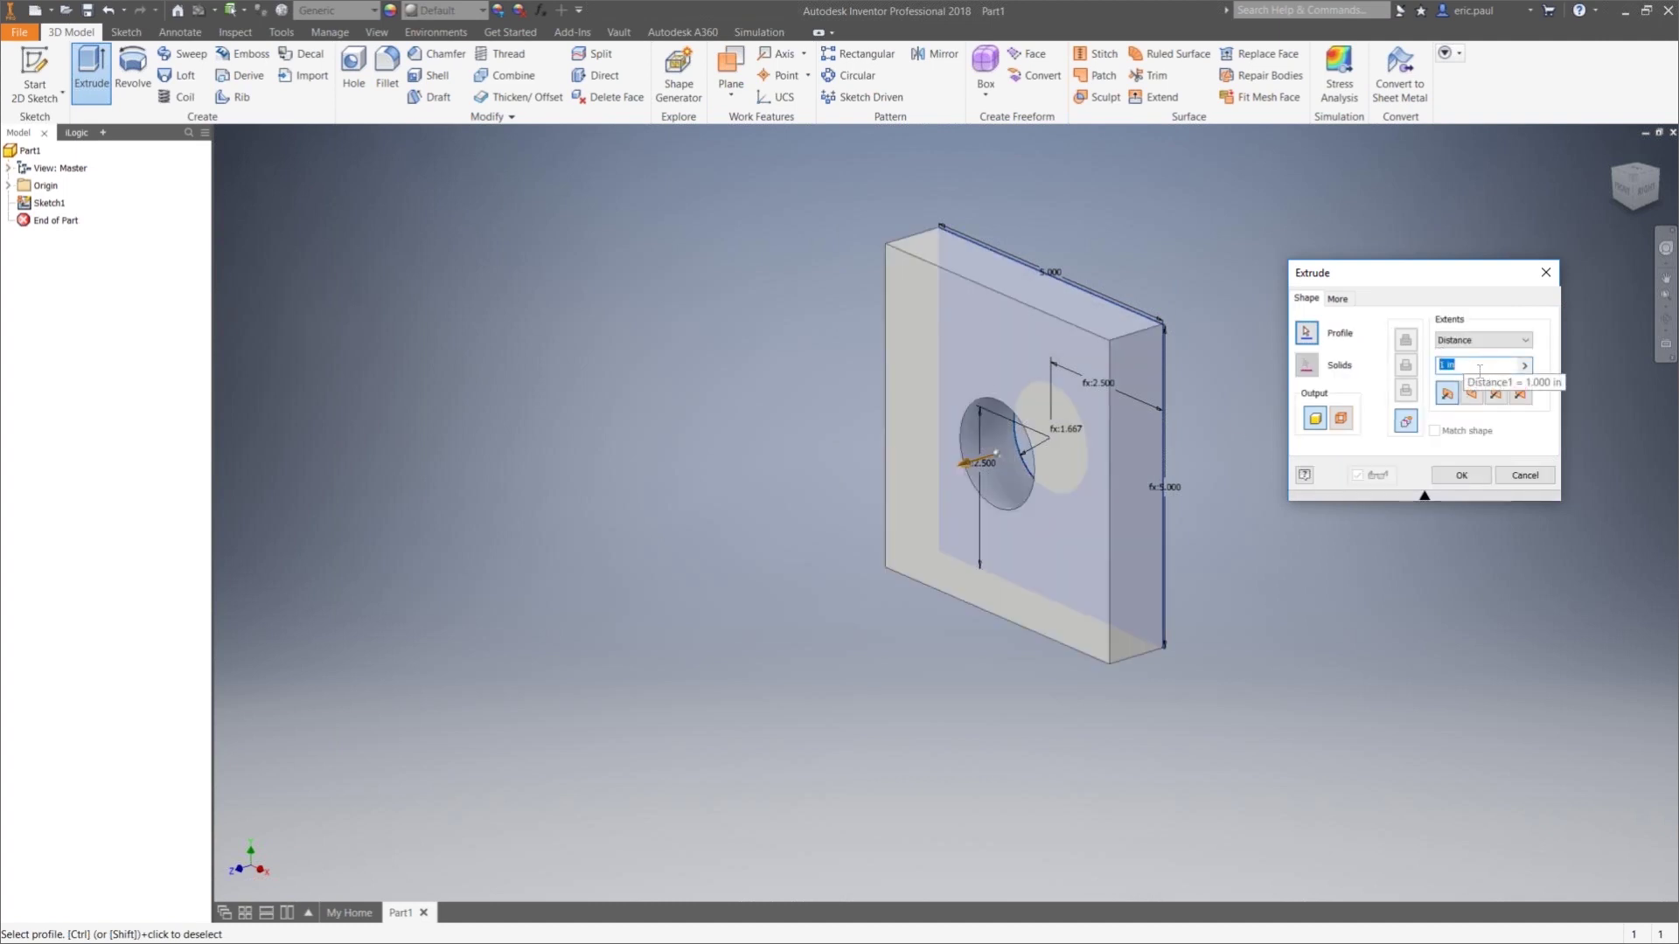
text(L)
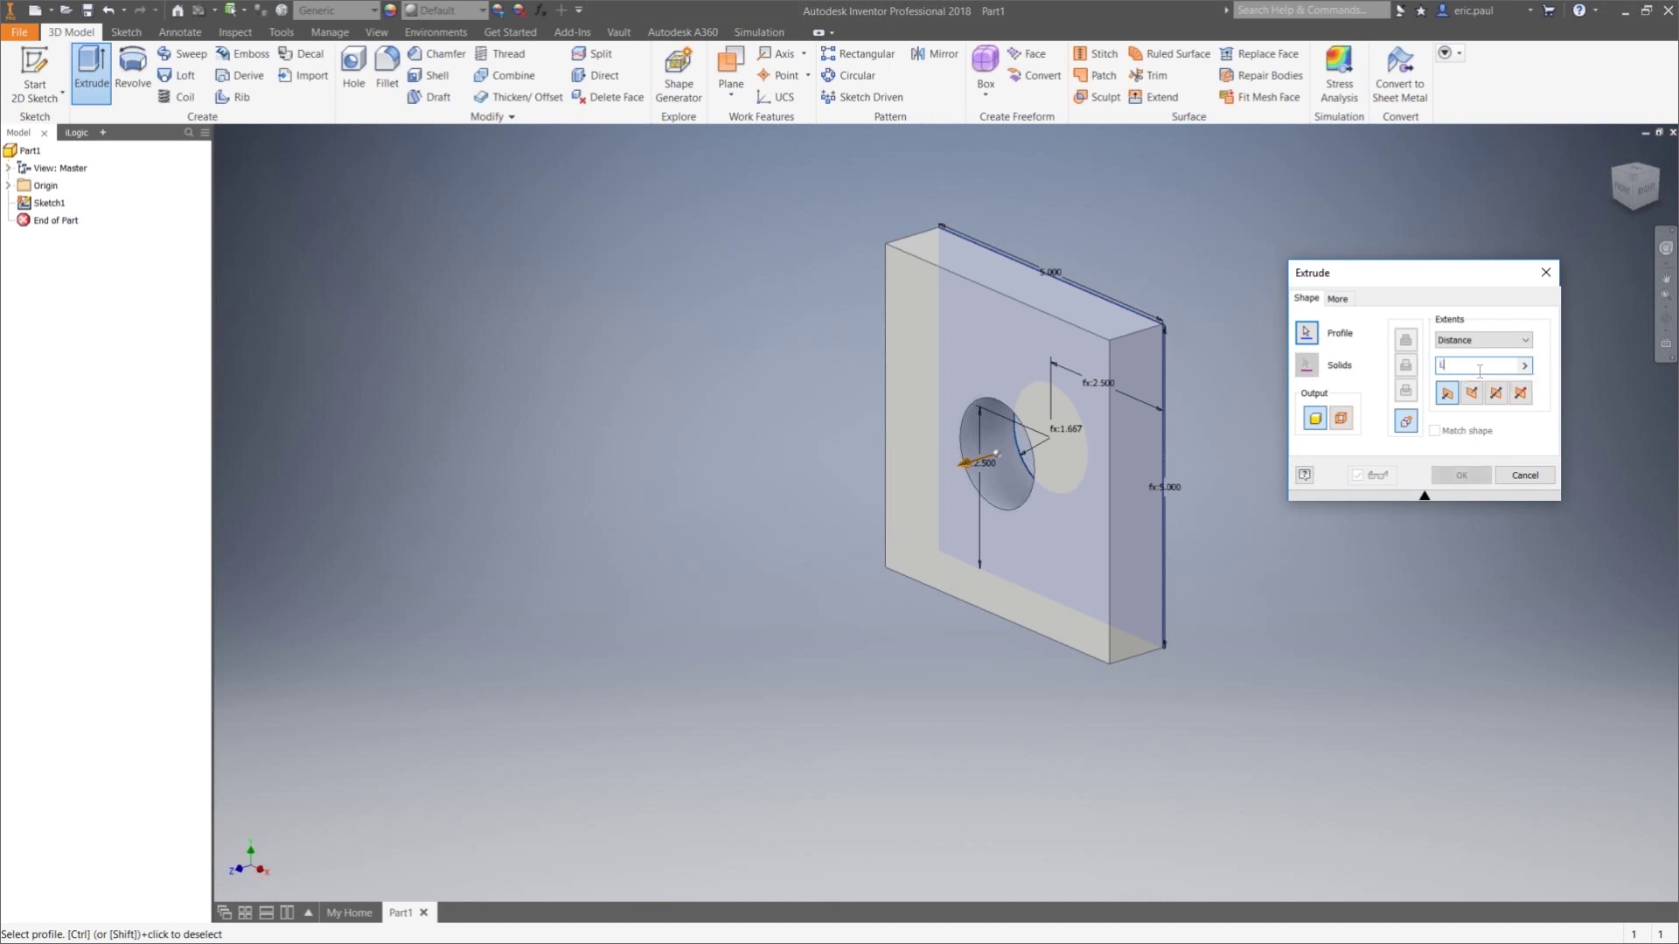
text(ength = Side2*3)
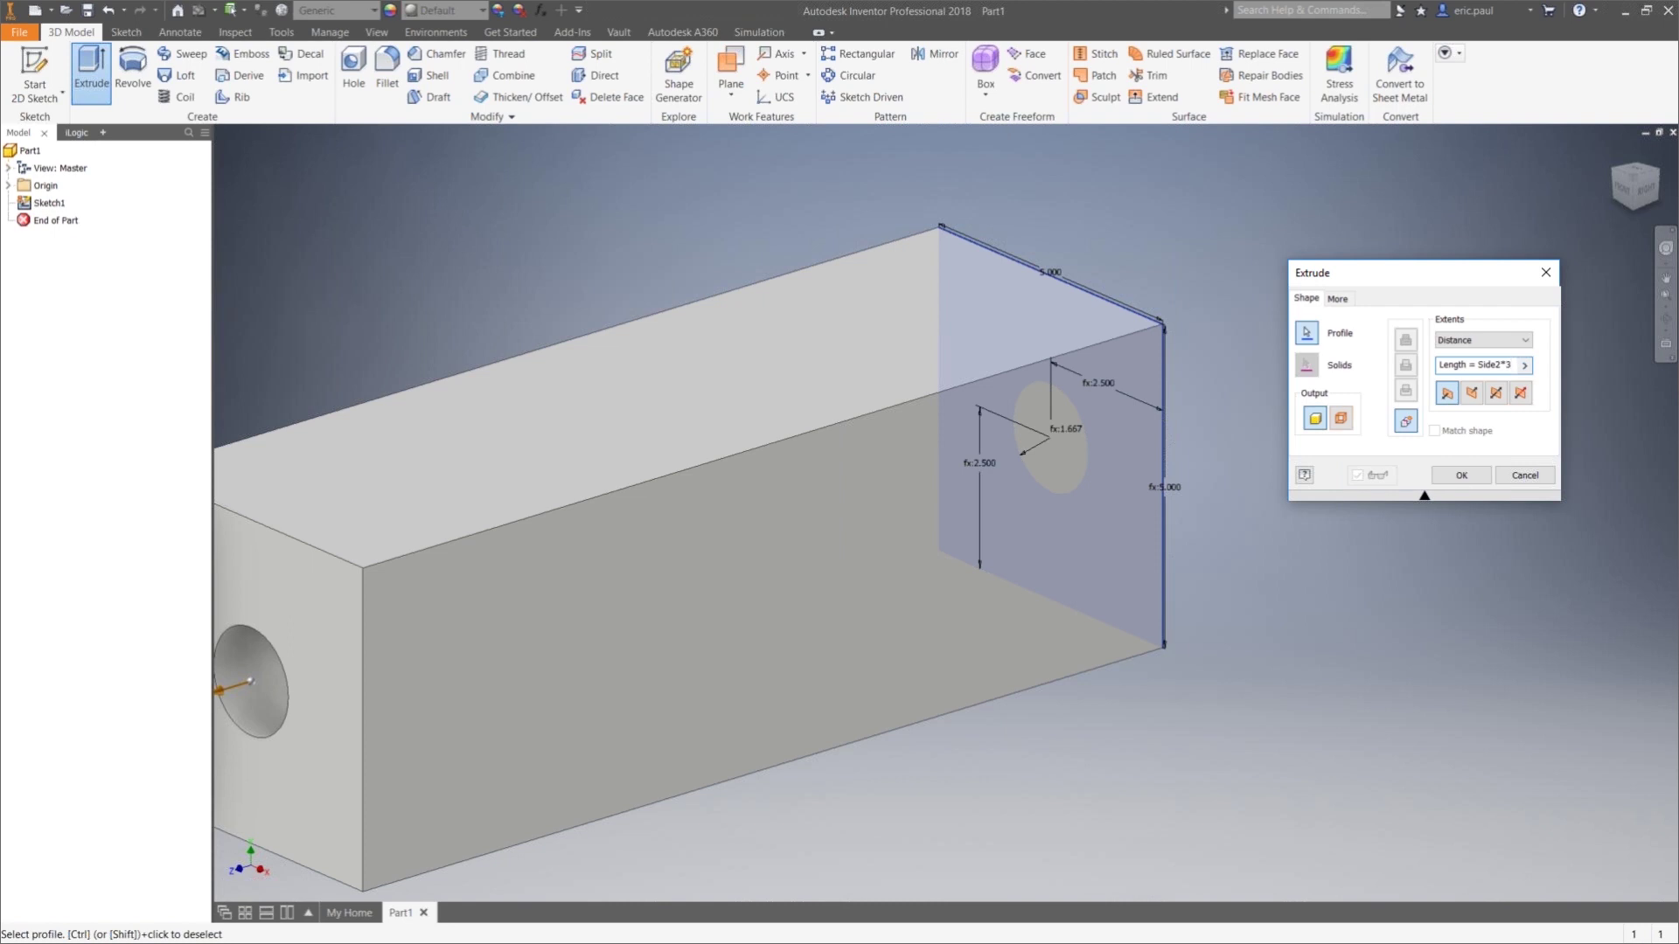
key(Return)
scroll(1378, 375, down, 3)
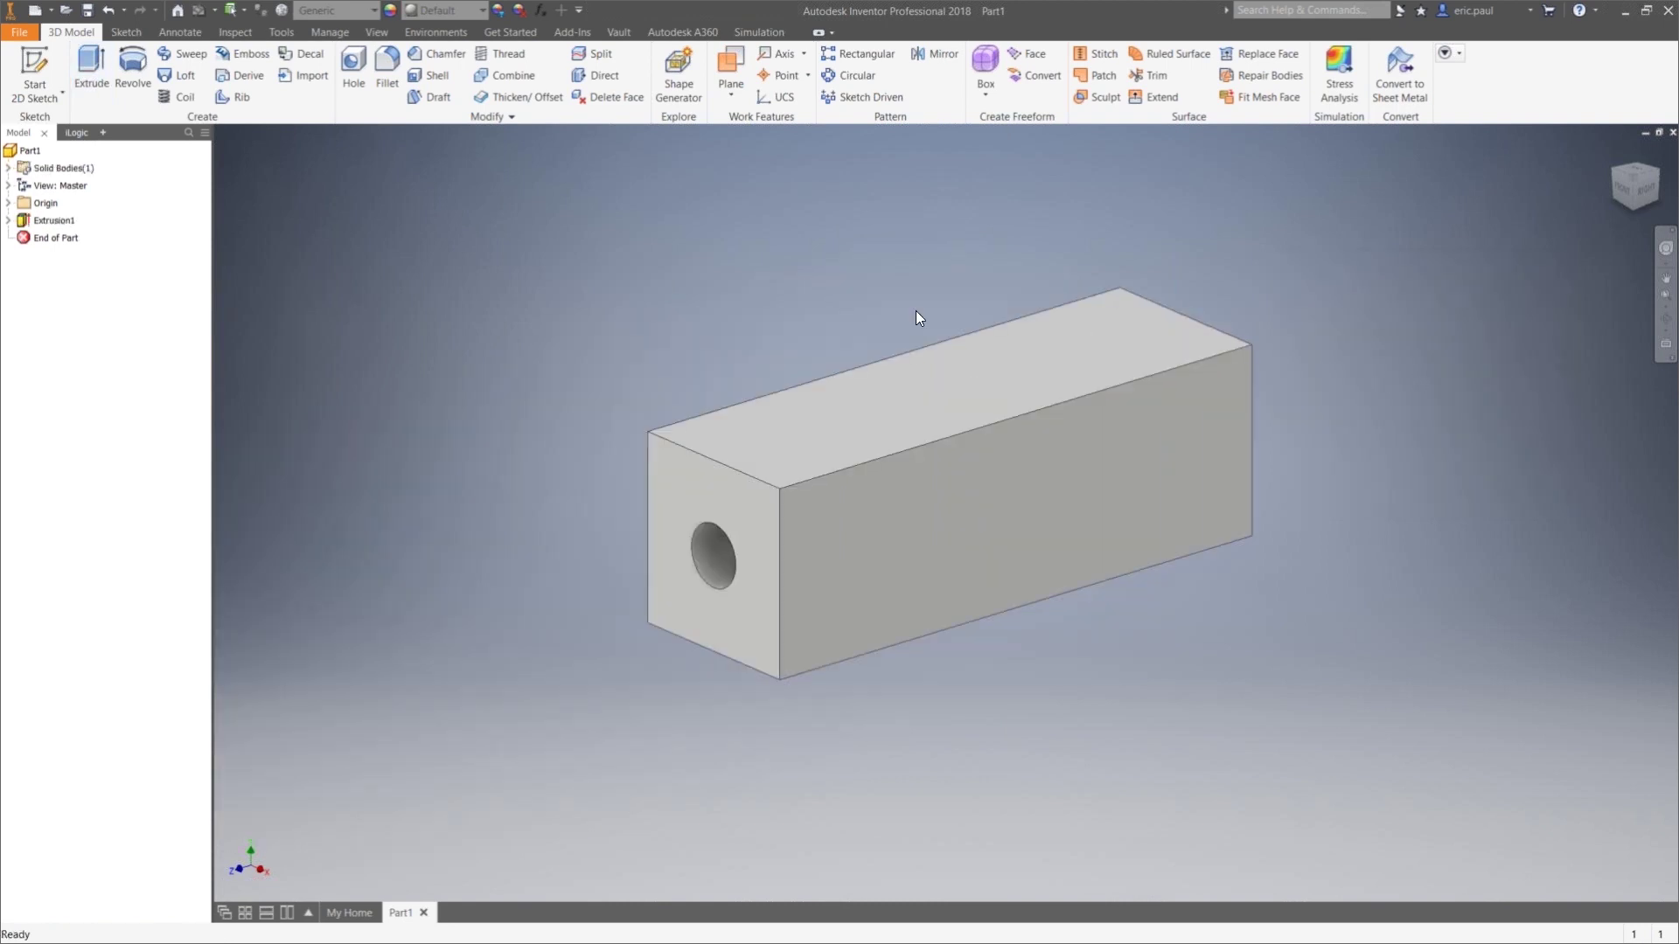
Show the dimensions of the extrusion on the model
middle_drag(970, 311, 1011, 324)
middle_drag(907, 326, 911, 327)
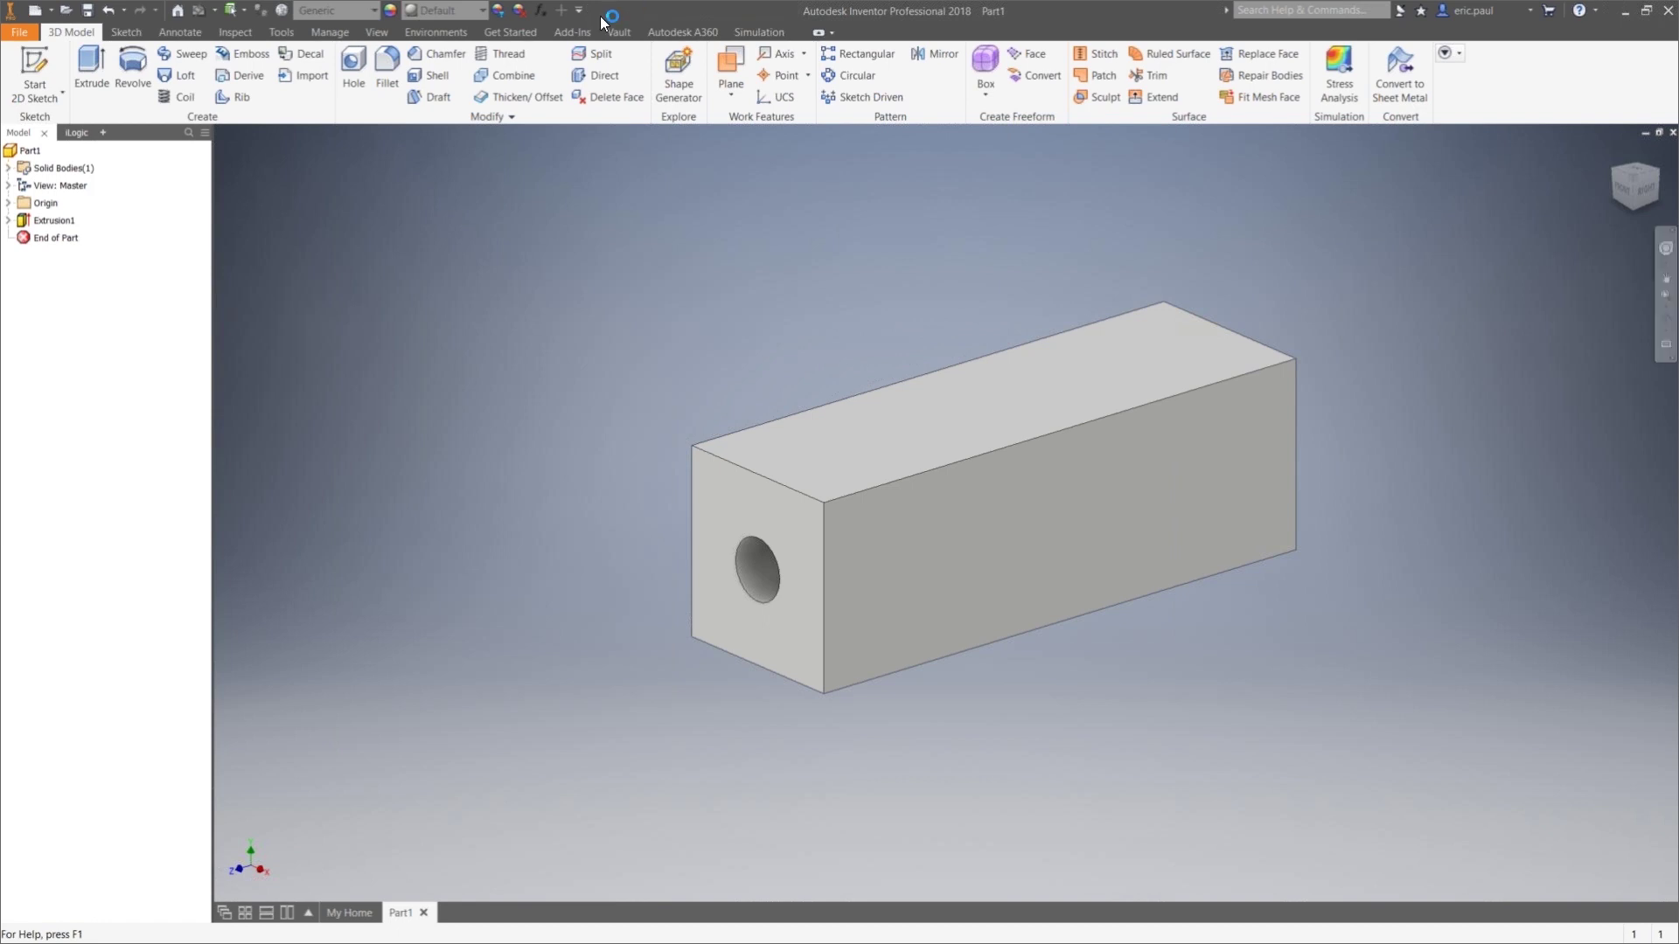
click(26, 224)
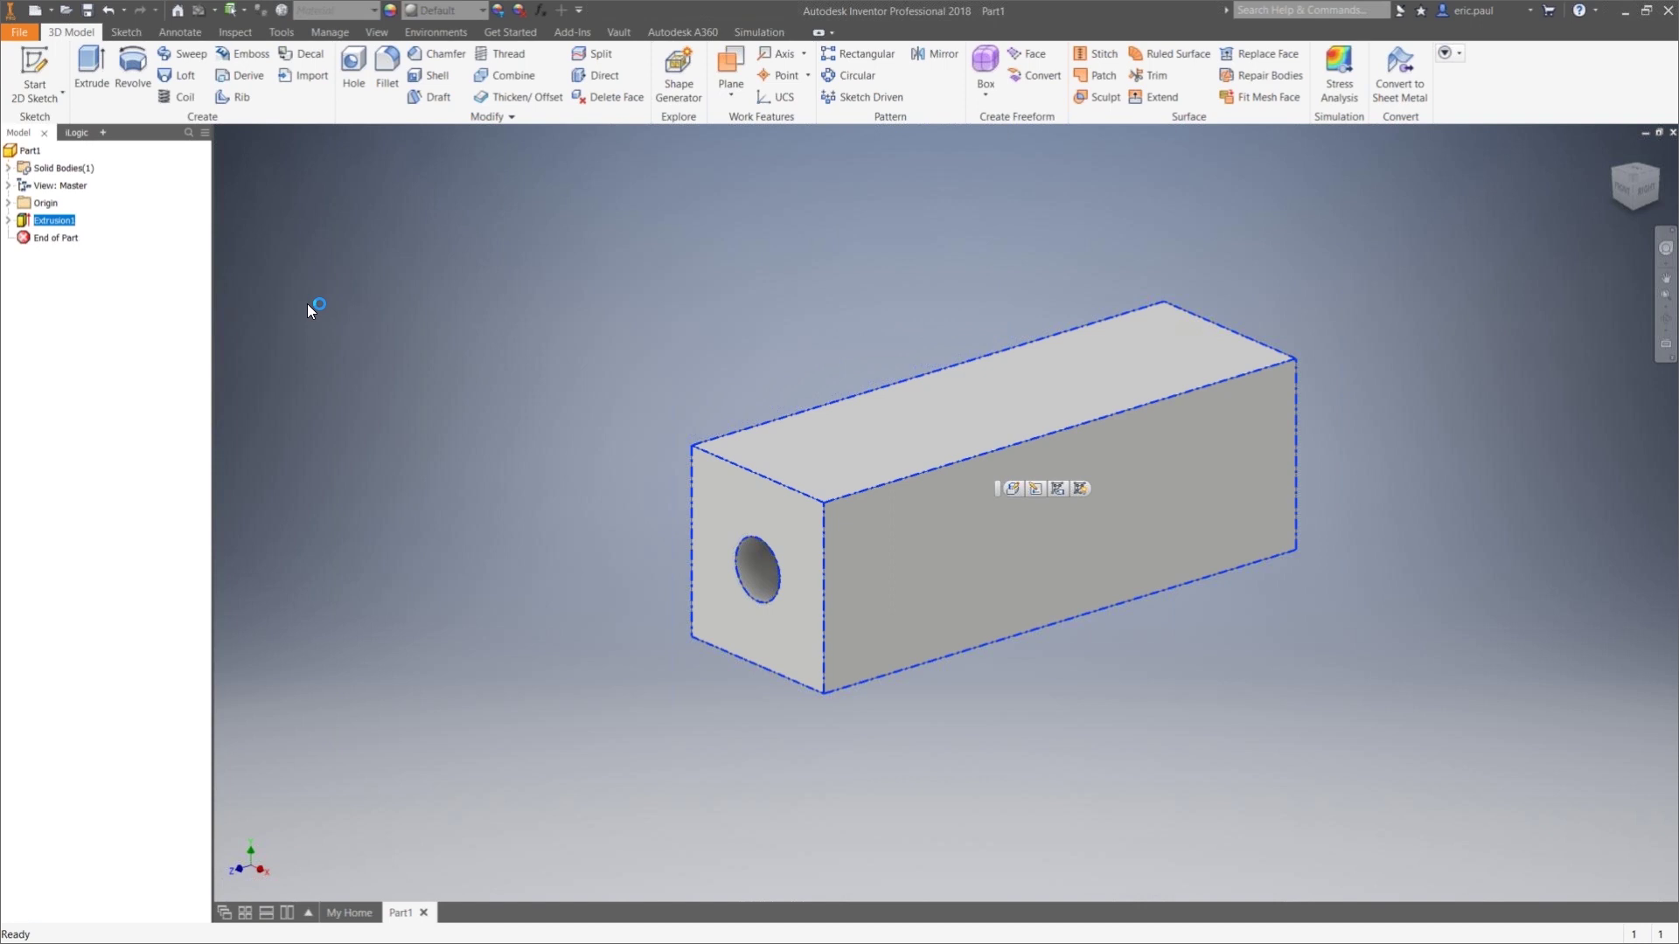
right_click(408, 332)
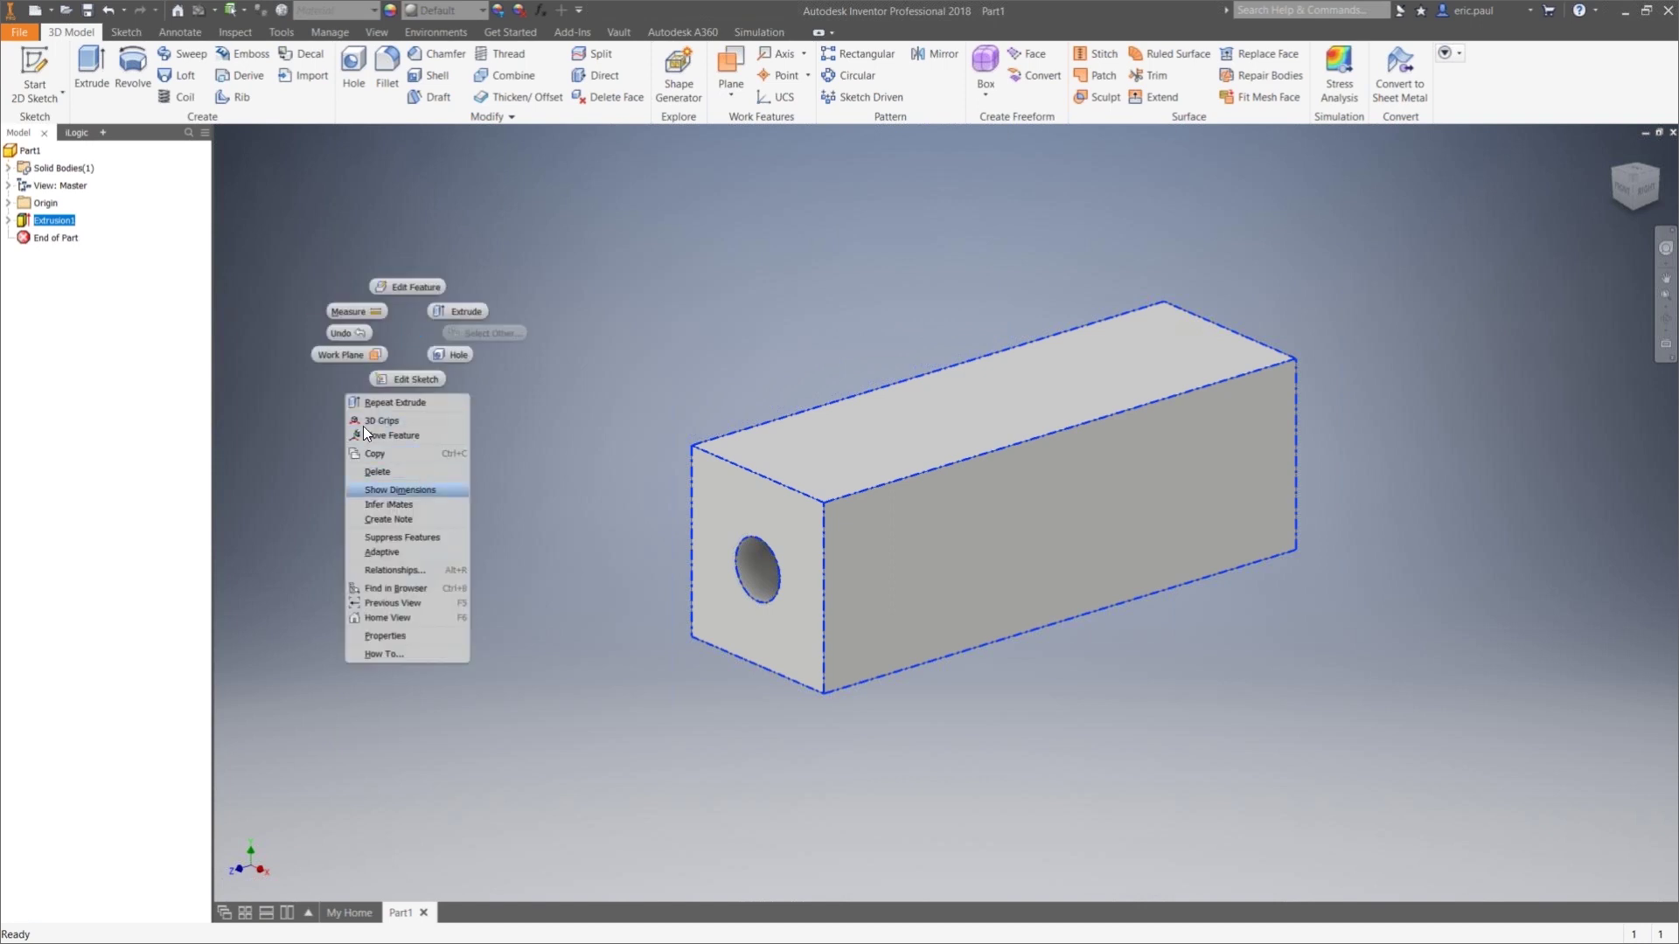
click(391, 478)
click(395, 488)
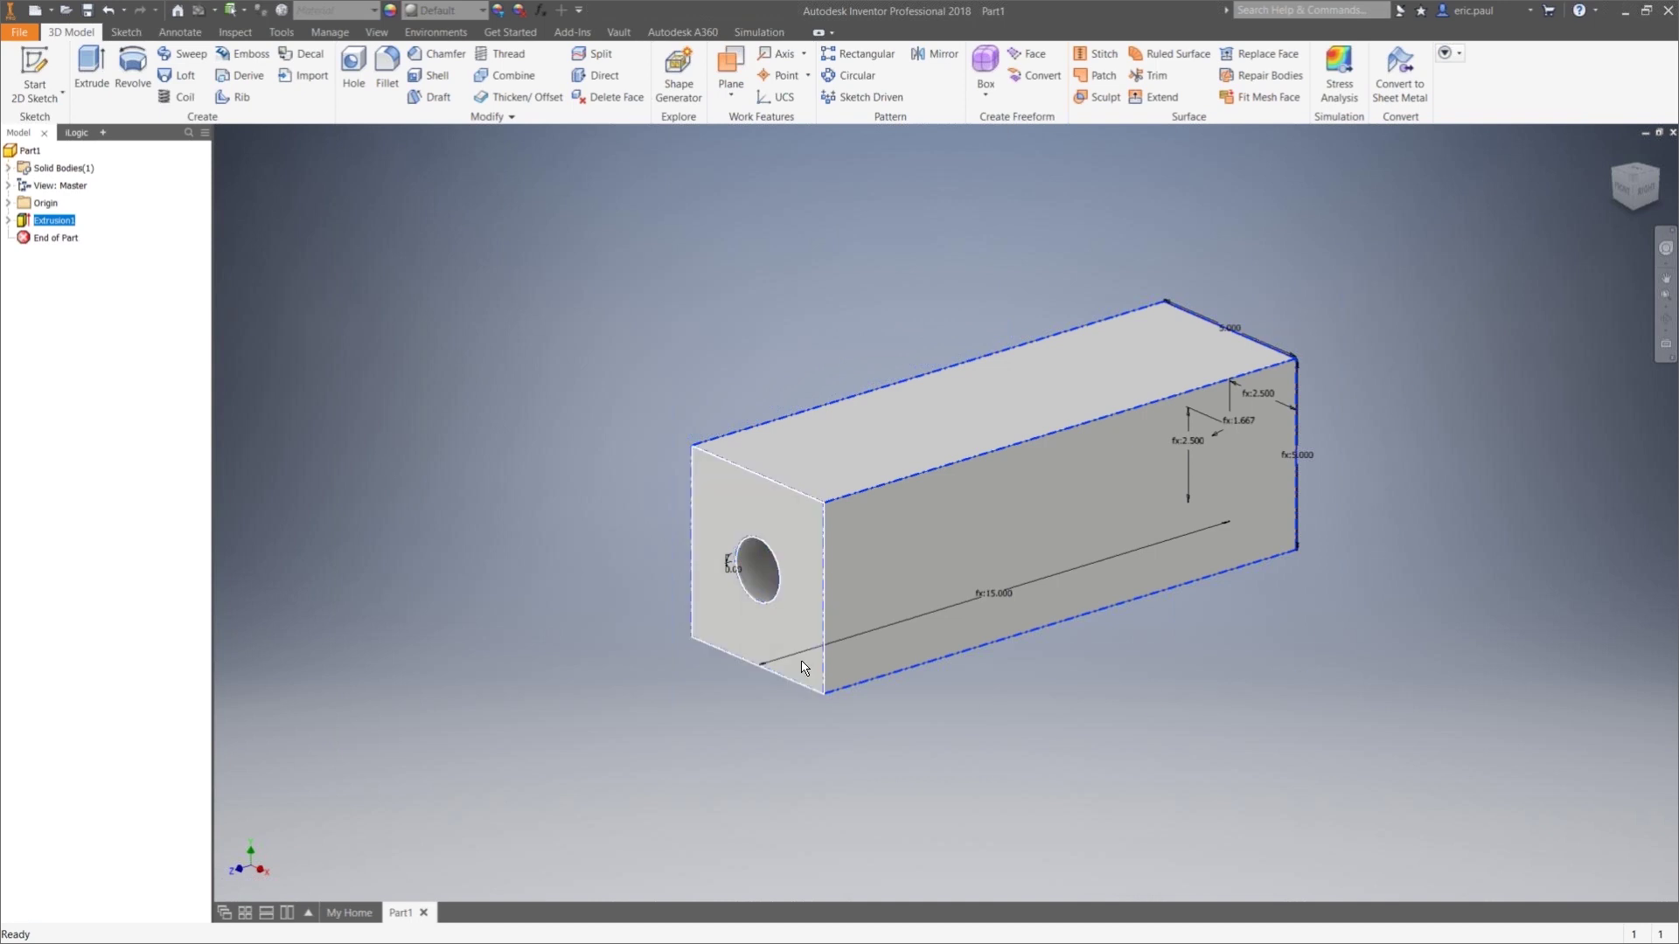
right_click(329, 290)
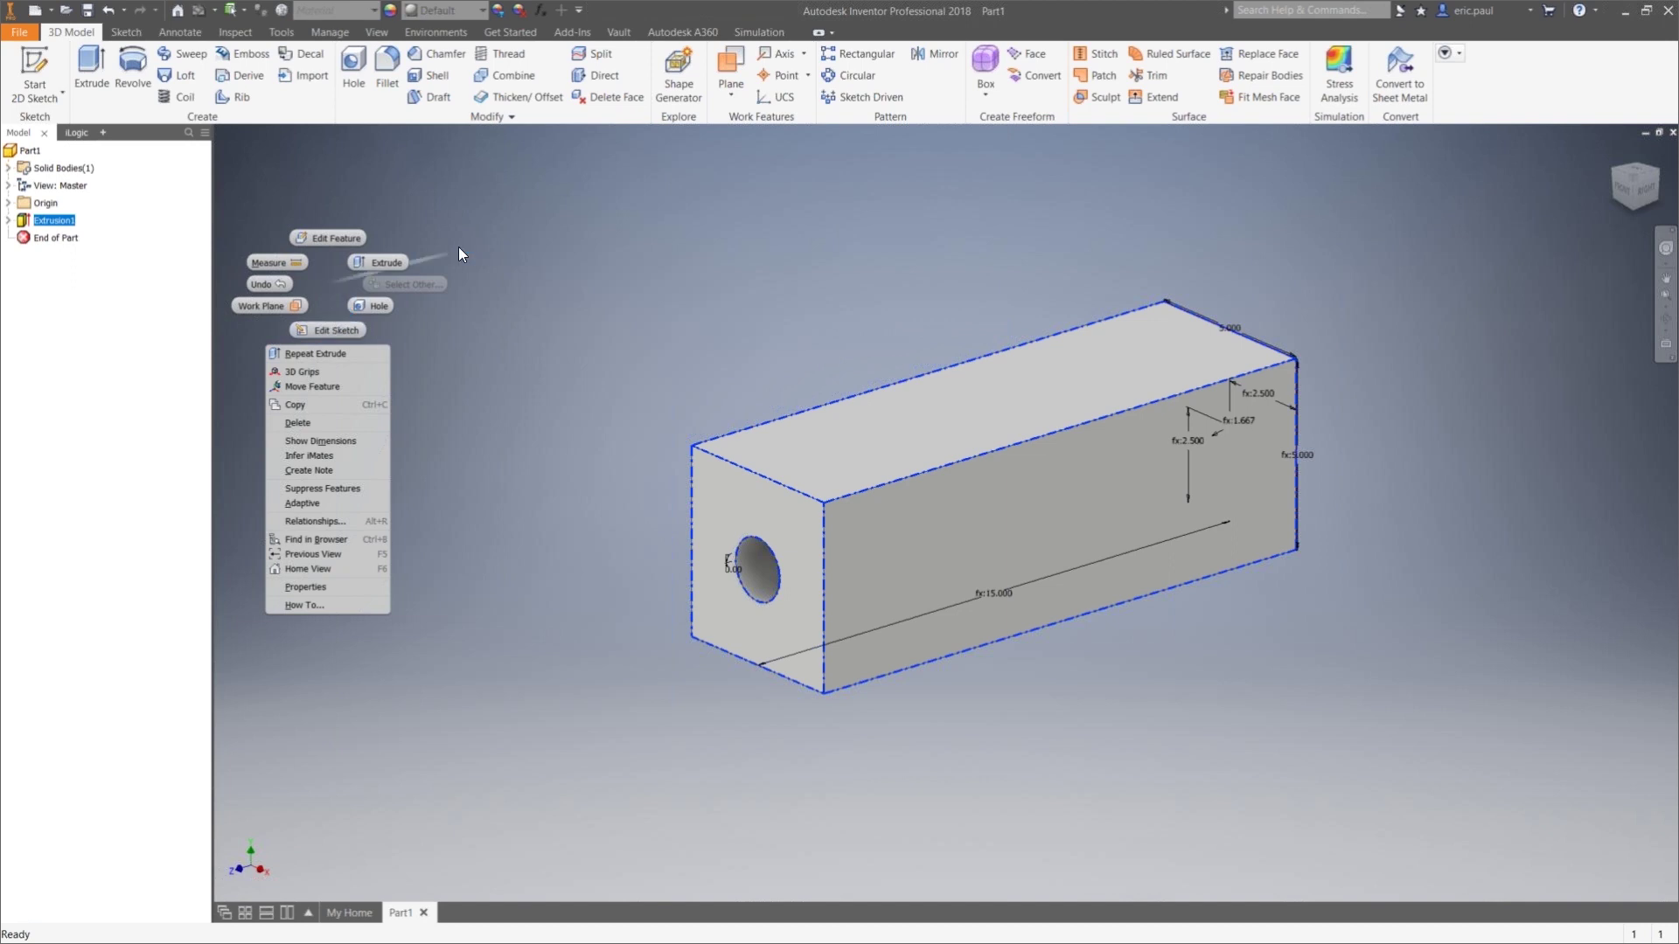
click(1236, 269)
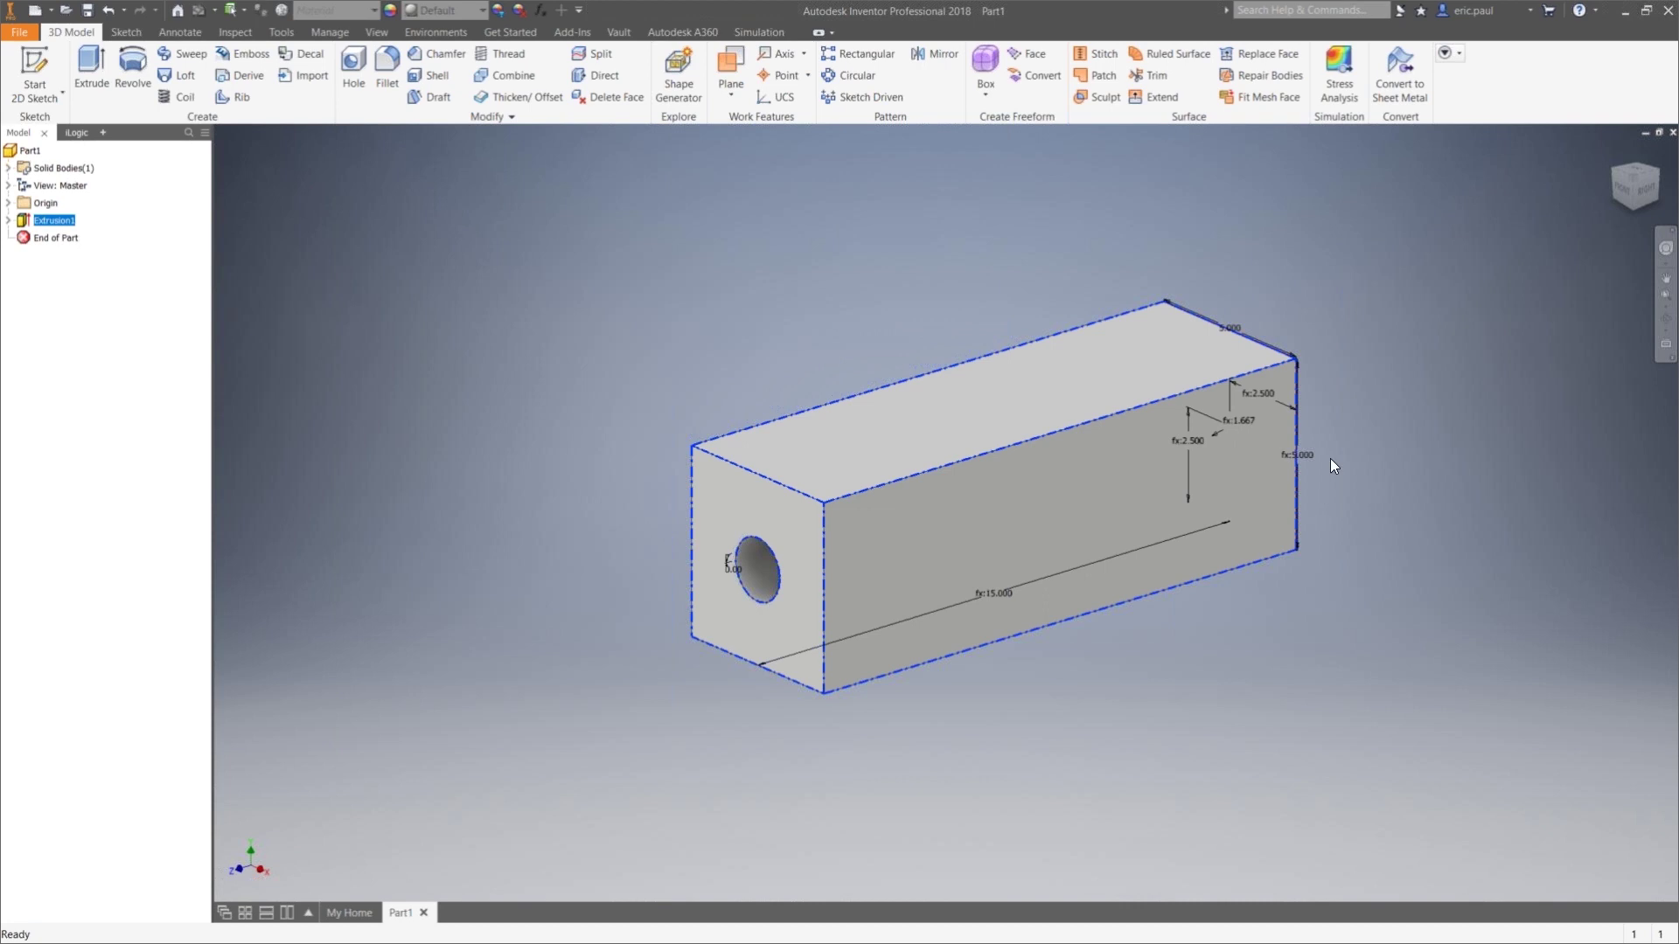
right_click(61, 222)
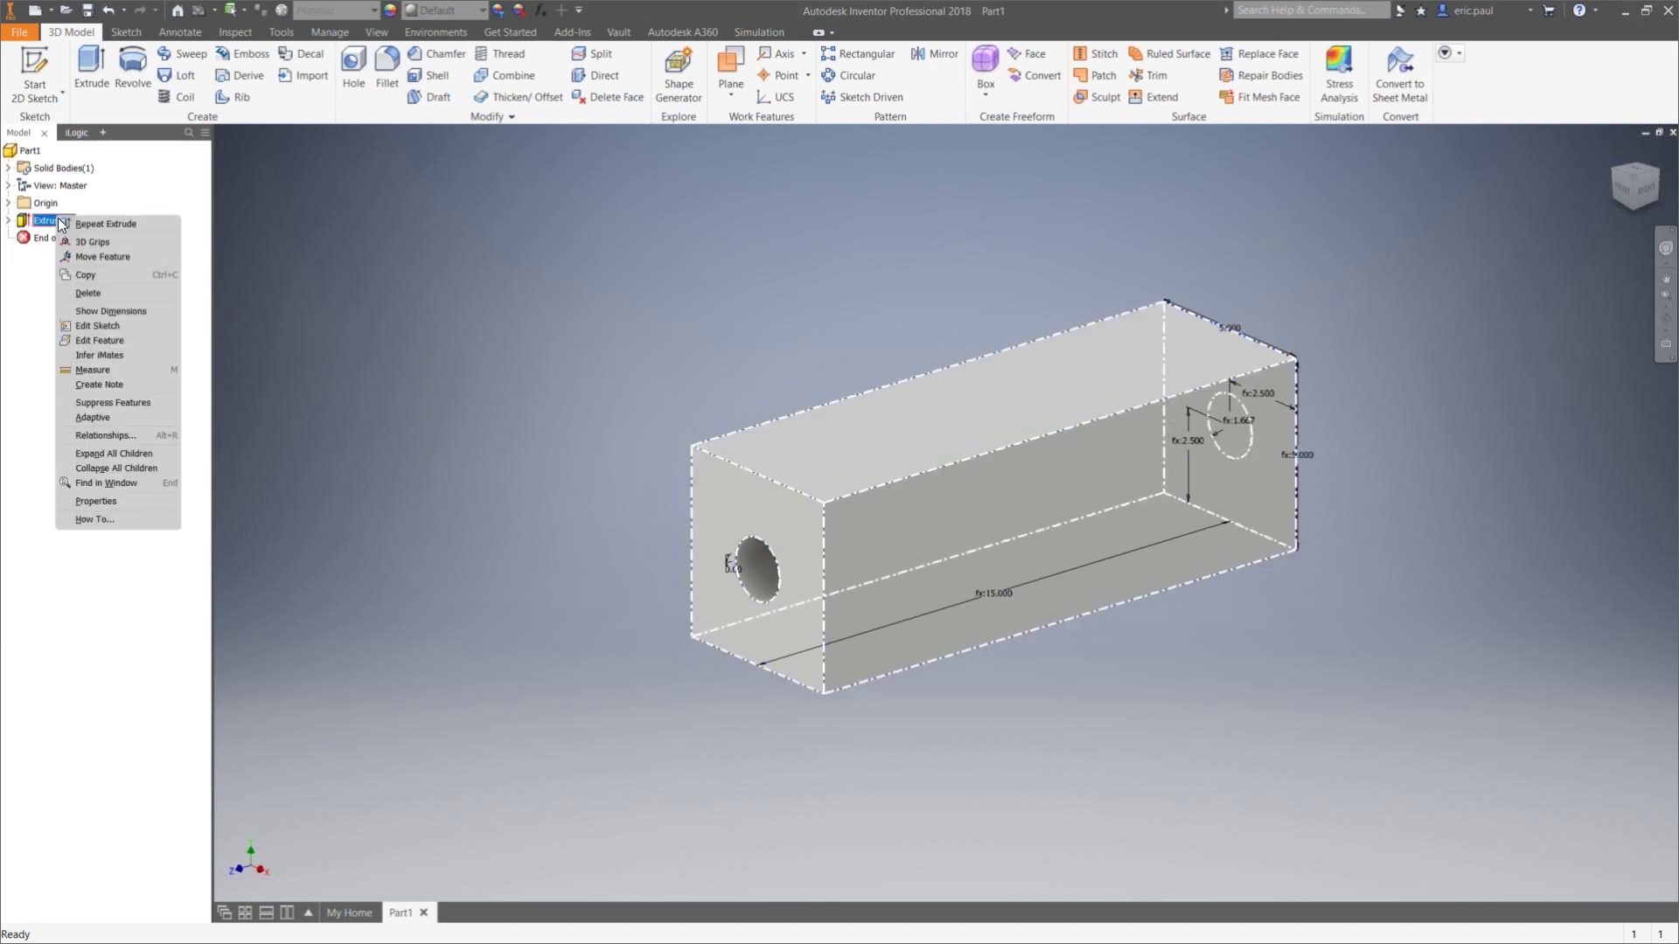
click(843, 10)
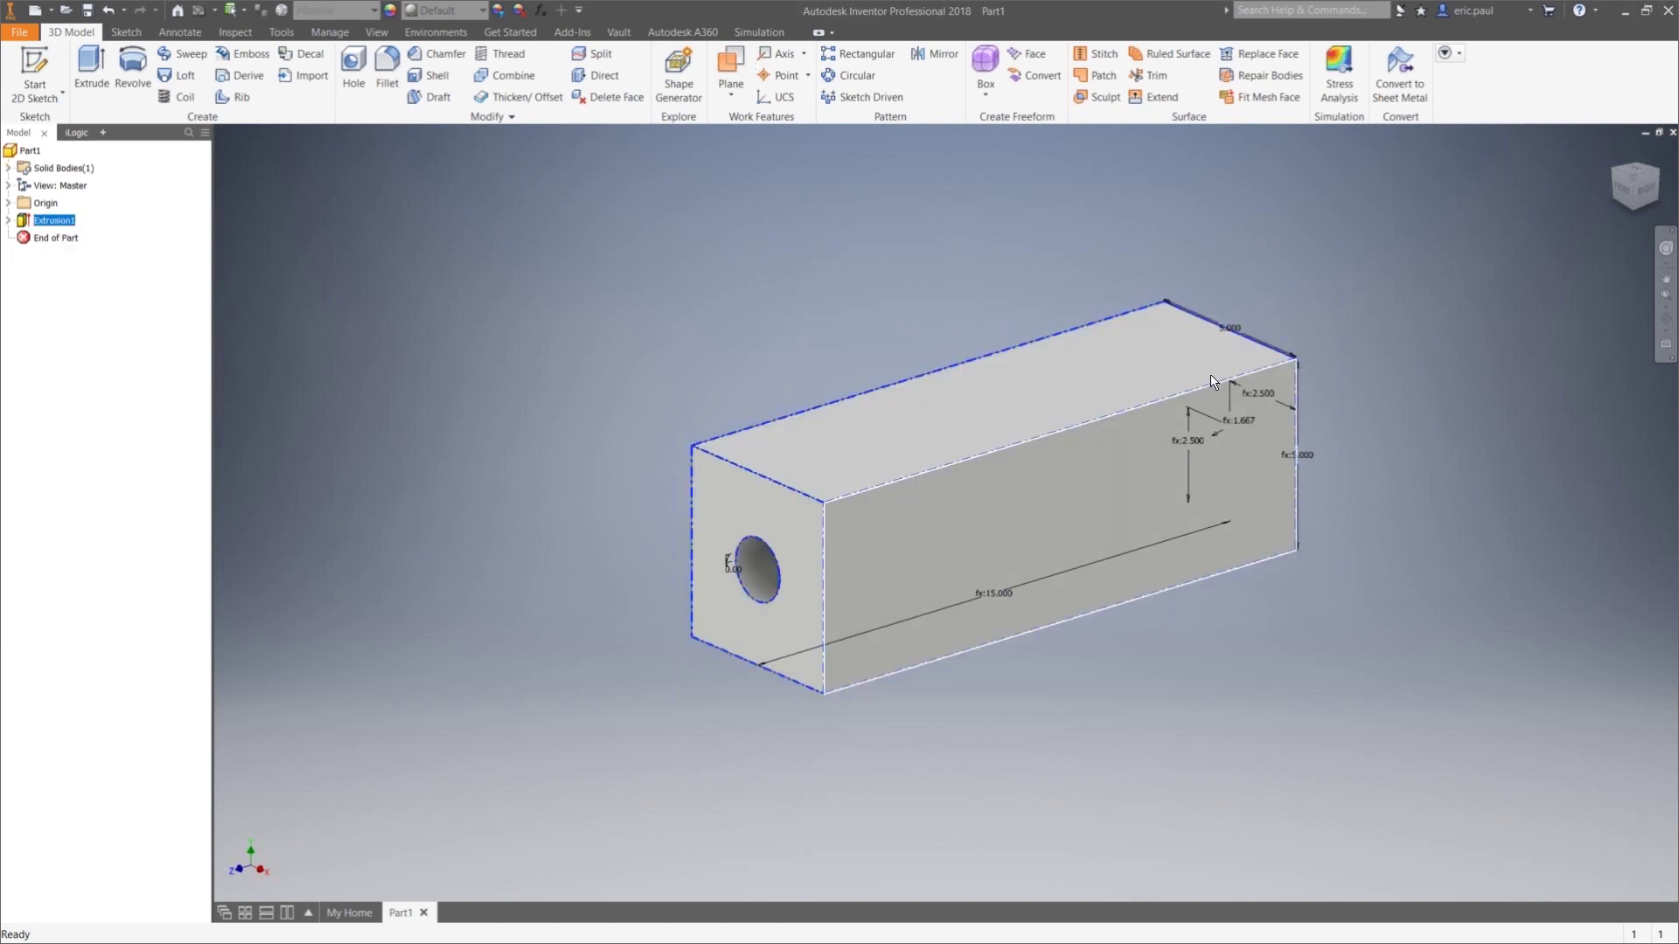
click(324, 286)
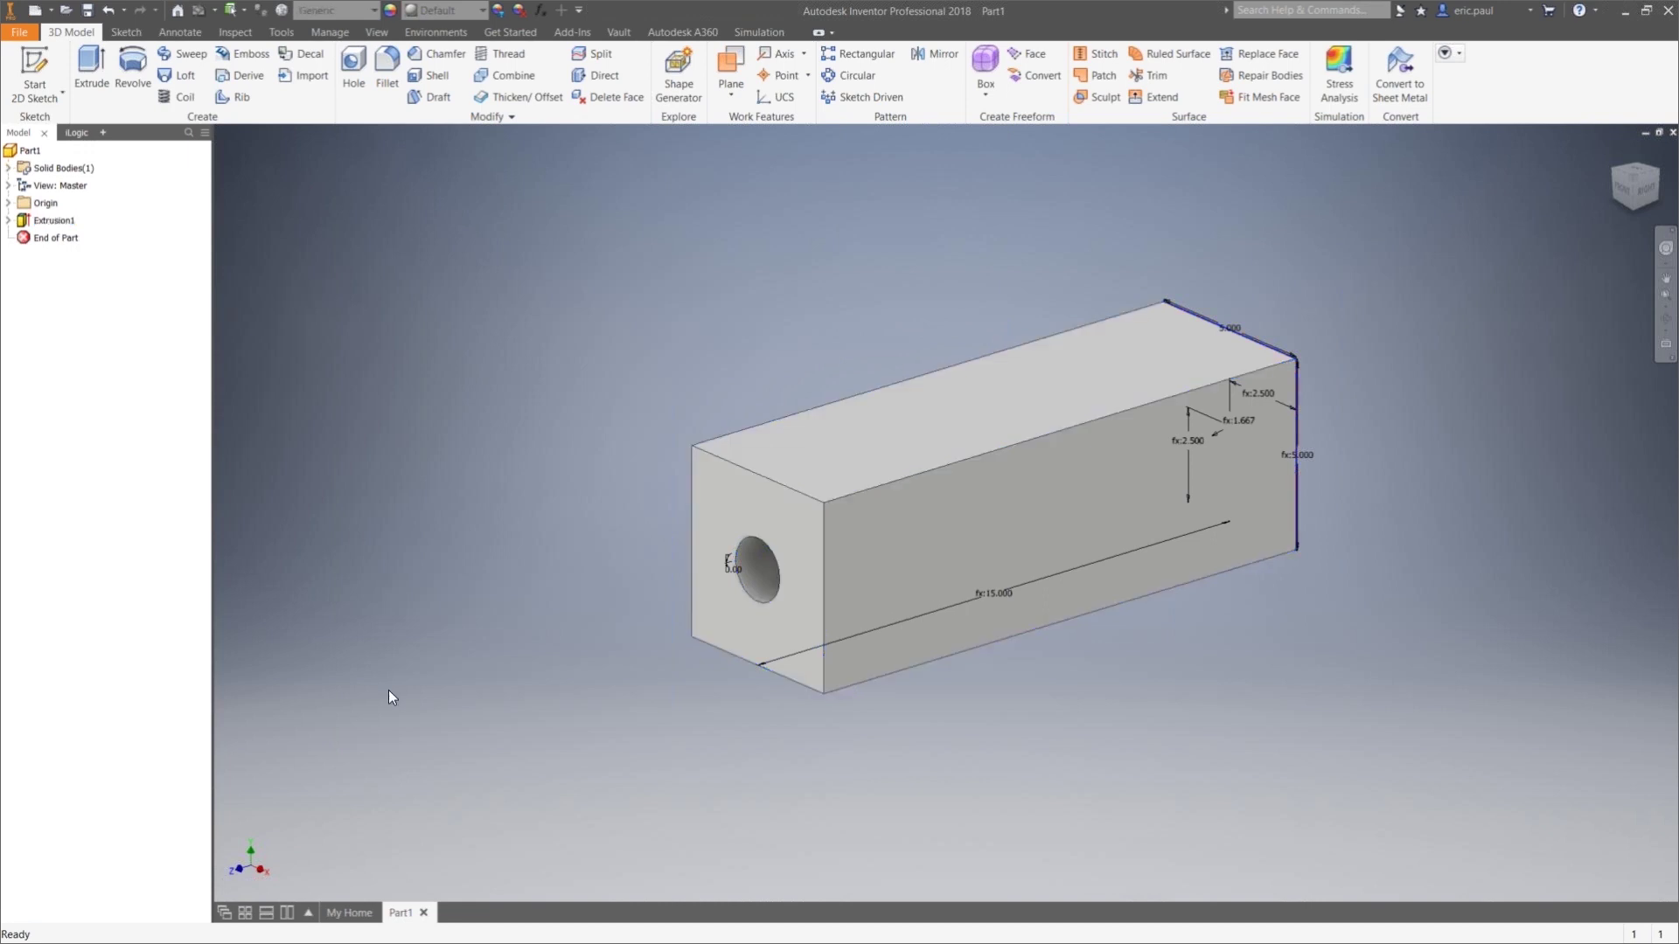
Open the sketch beneath the extrusion for editing
click(8, 221)
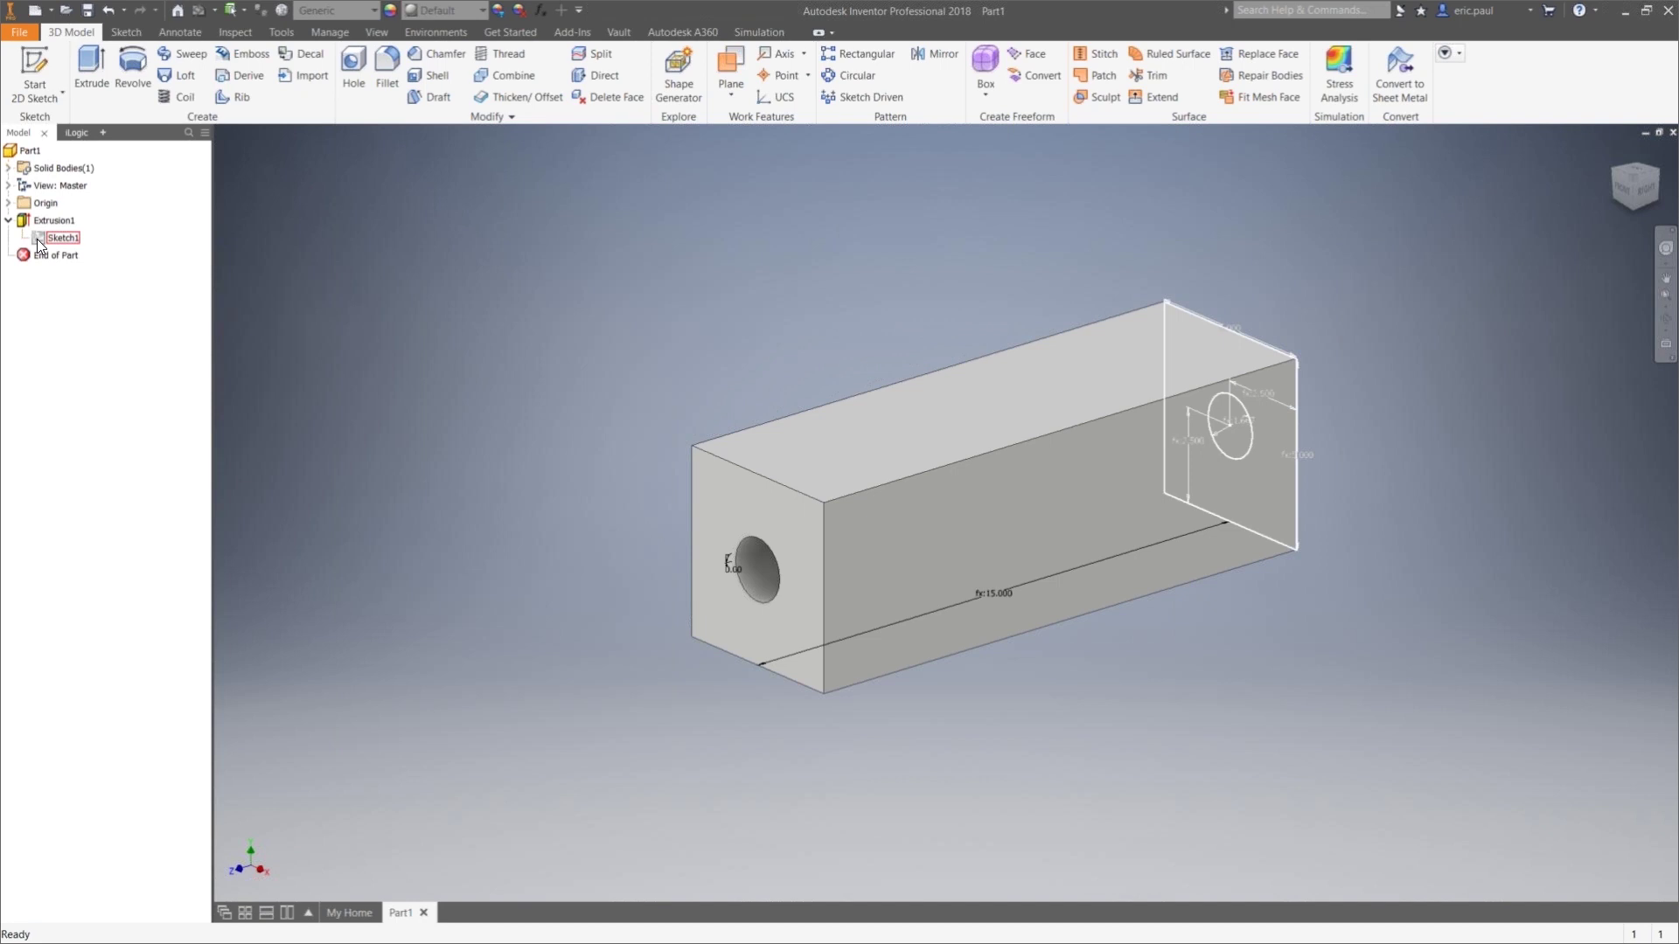
double_click(38, 241)
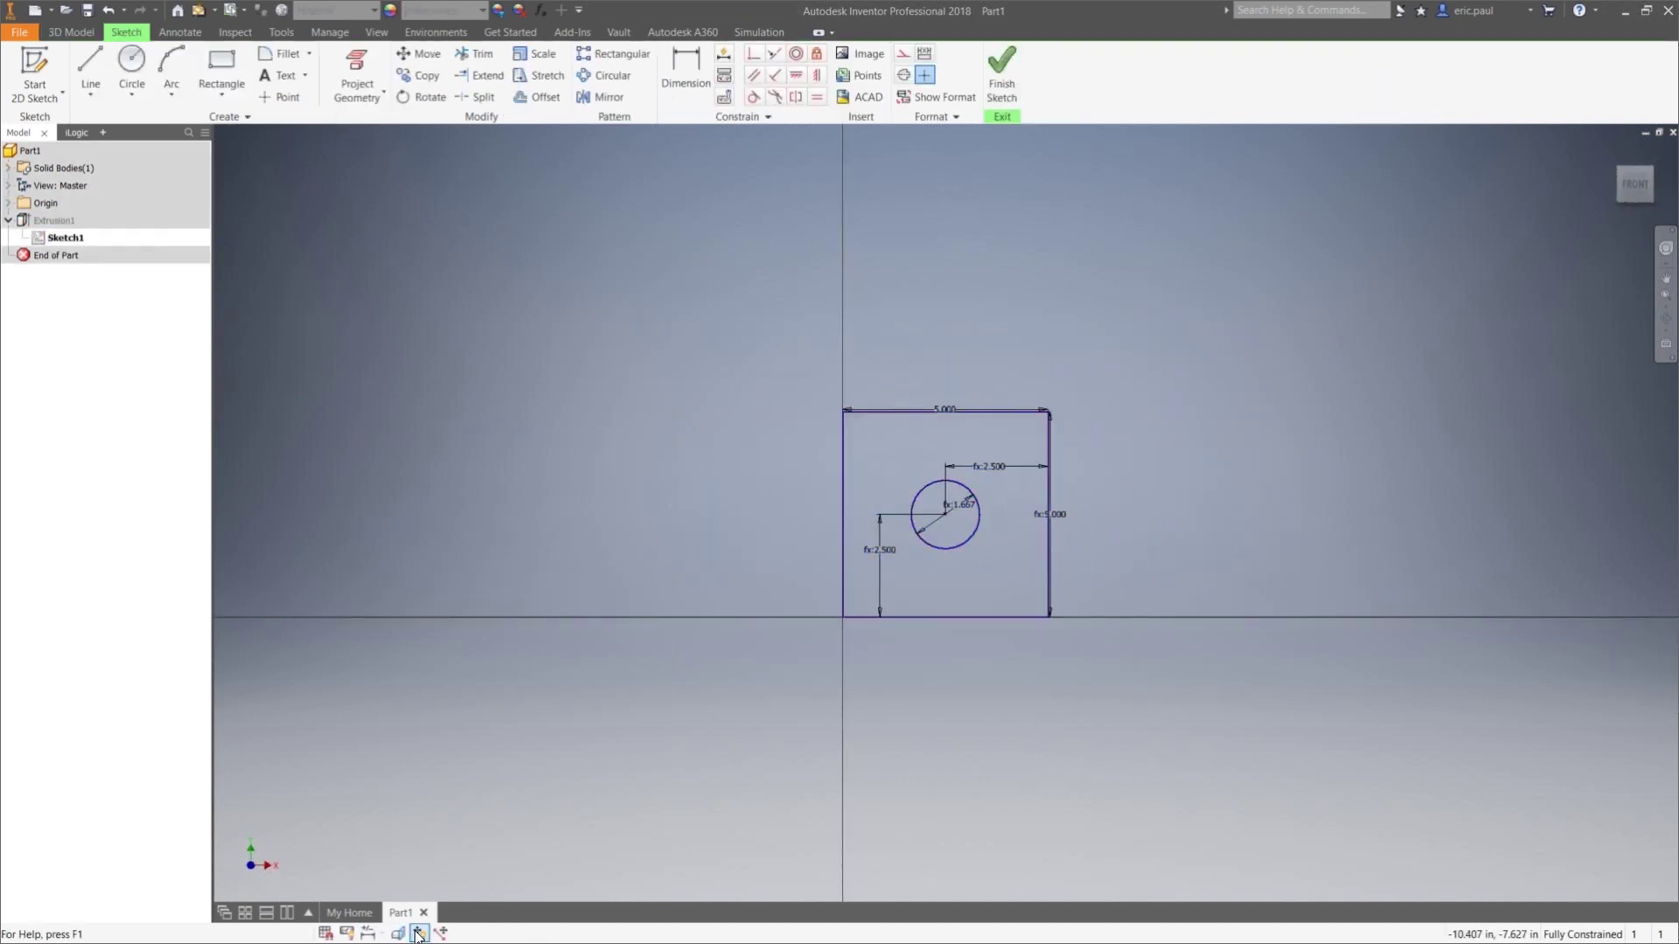
scroll(811, 536, up, 4)
middle_drag(812, 537, 719, 579)
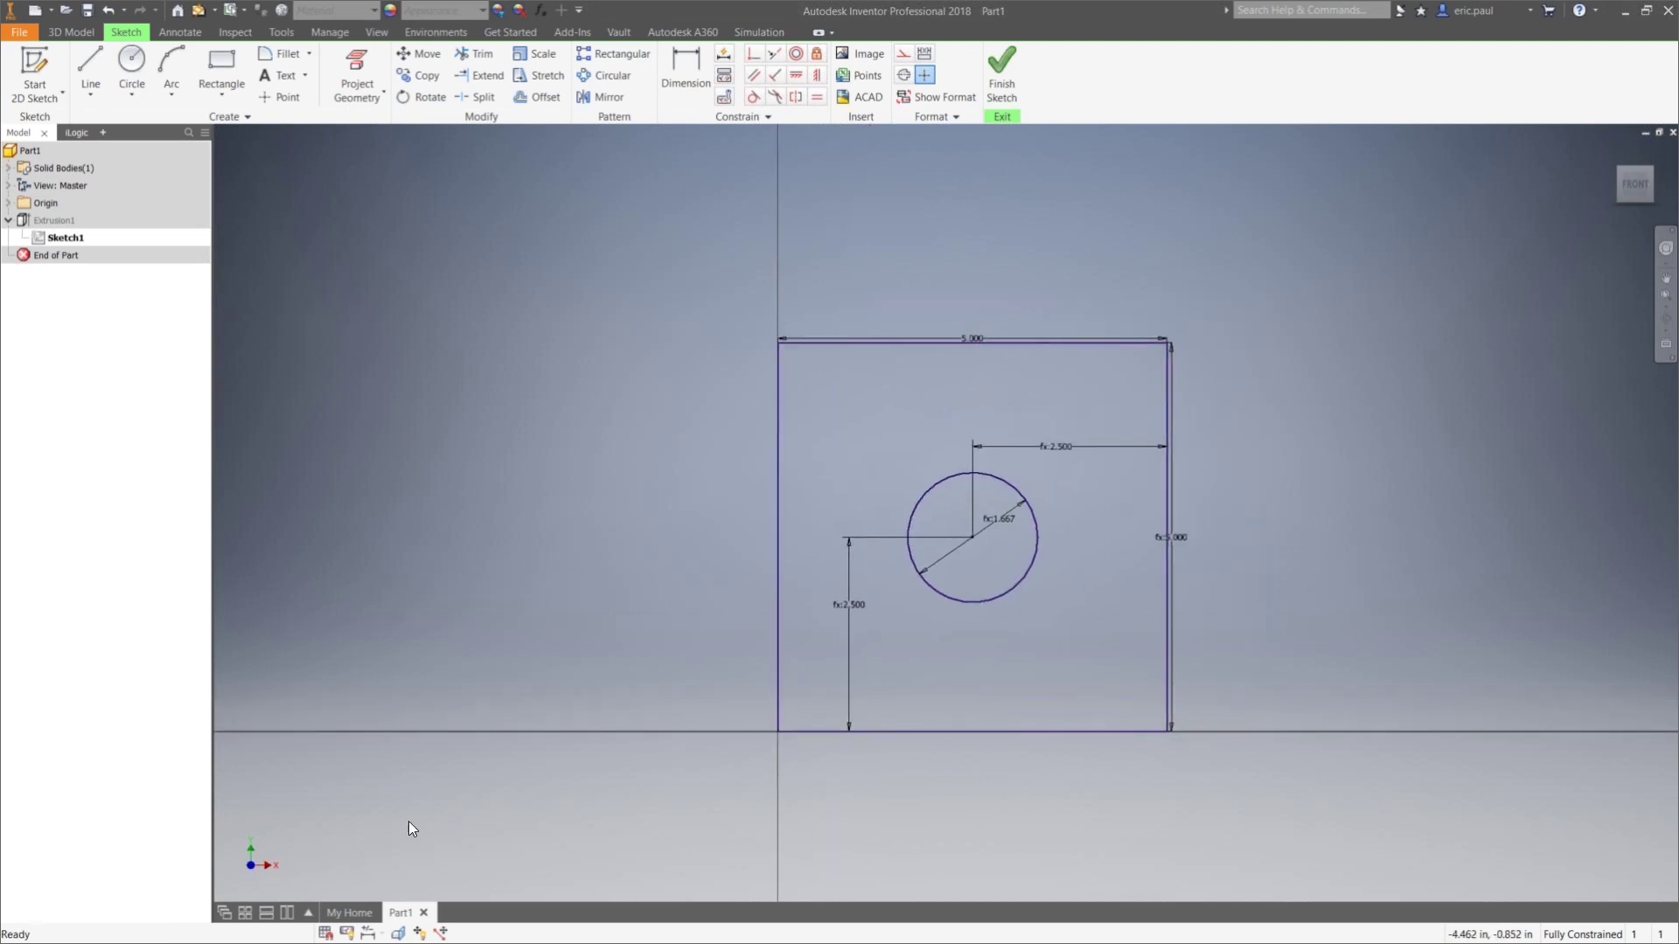
Switch the sketch's dimension display to Name and examine the parameter names on the square and circle
click(368, 933)
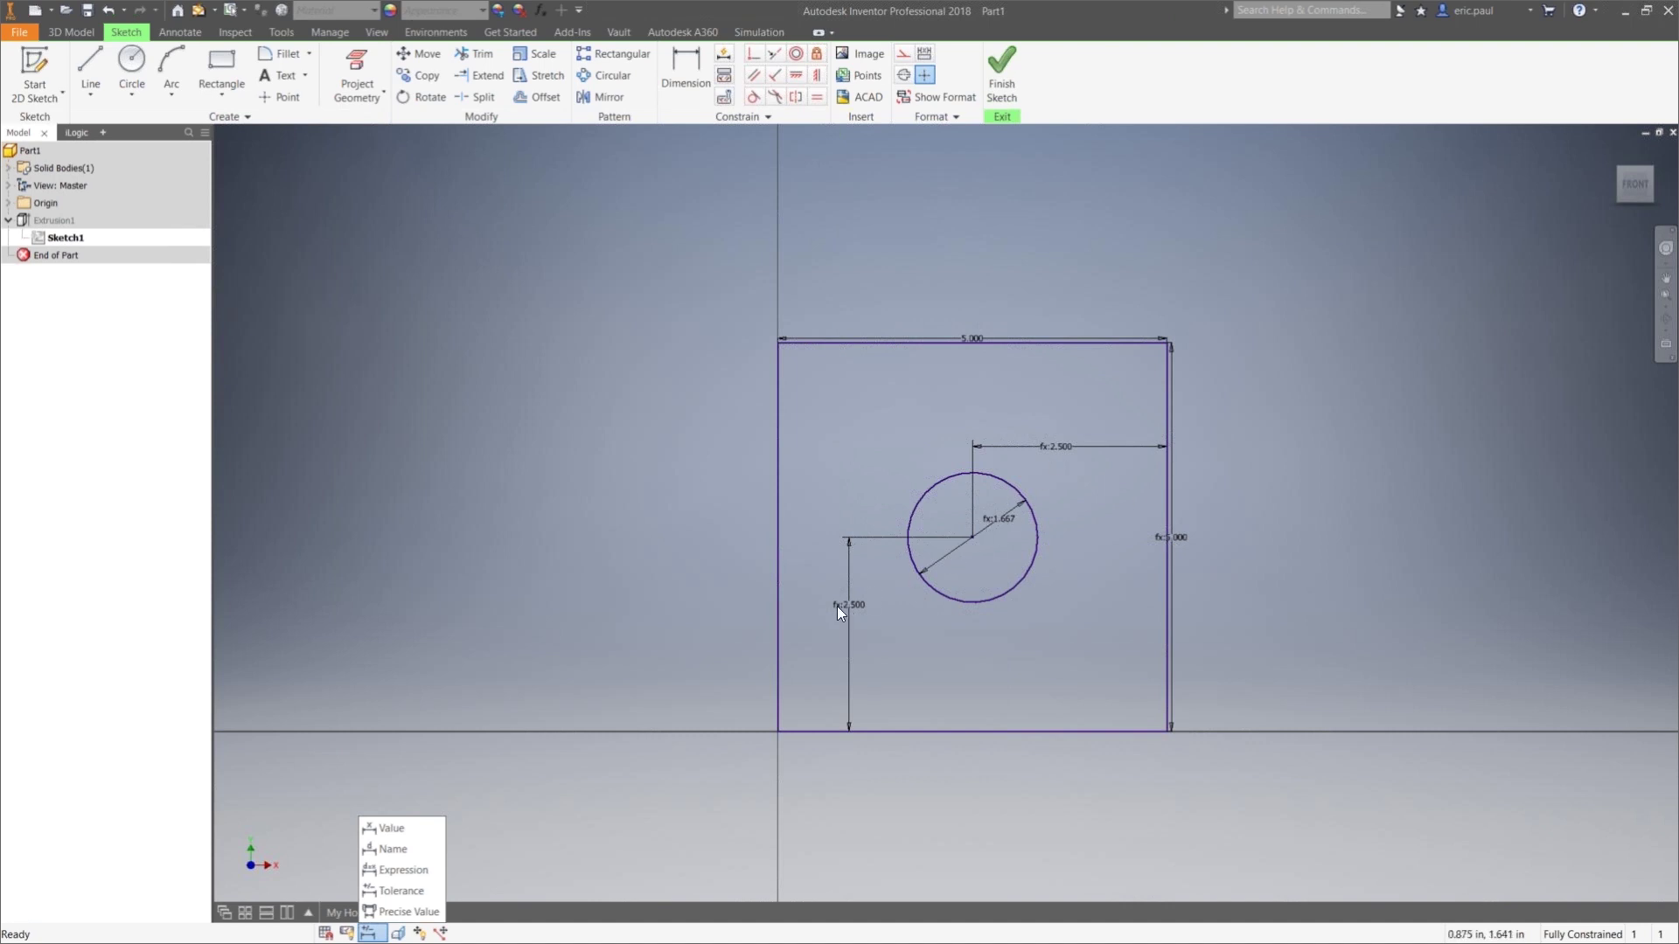
click(411, 829)
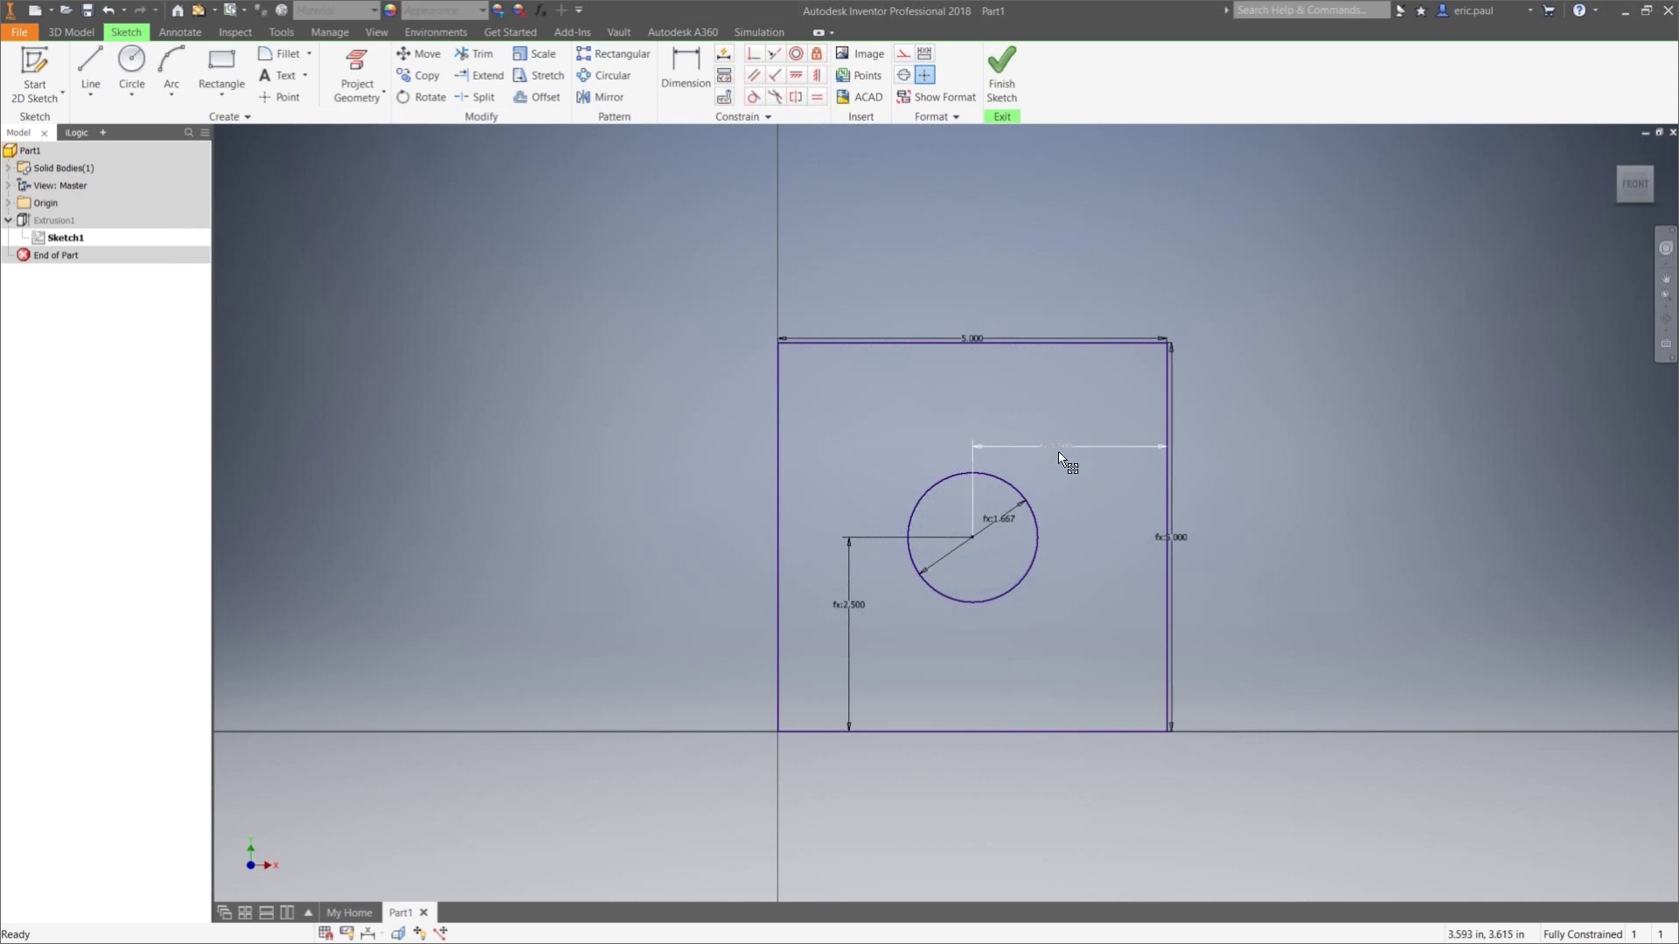
click(368, 933)
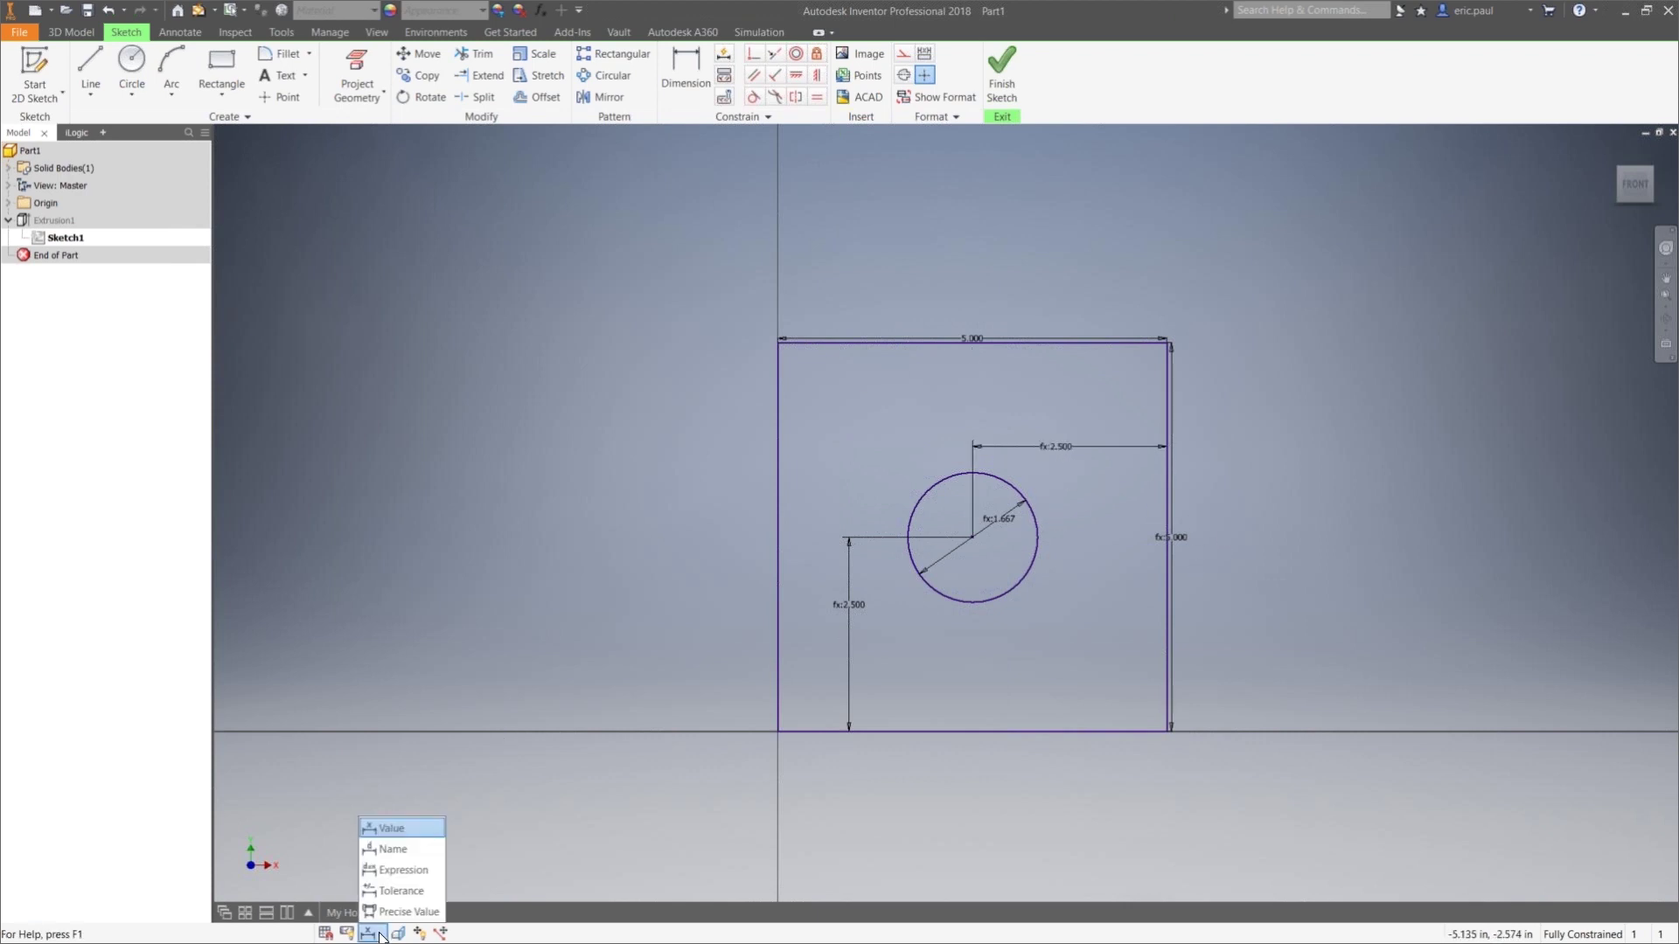
click(395, 850)
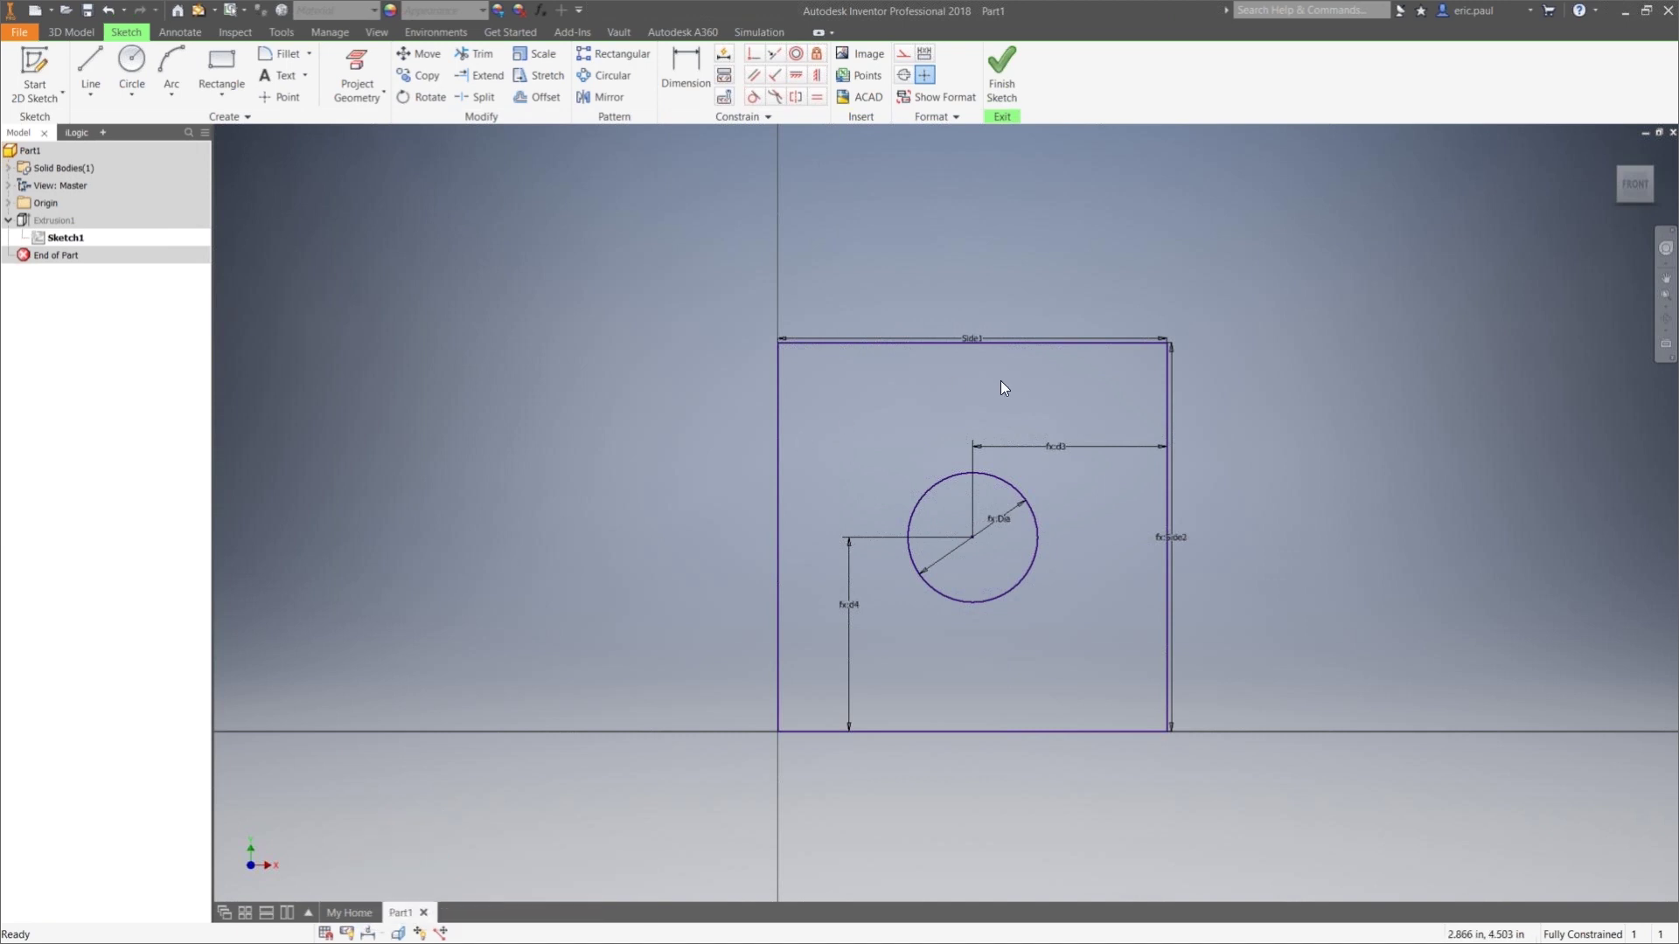
scroll(989, 378, up, 3)
middle_drag(990, 432, 999, 356)
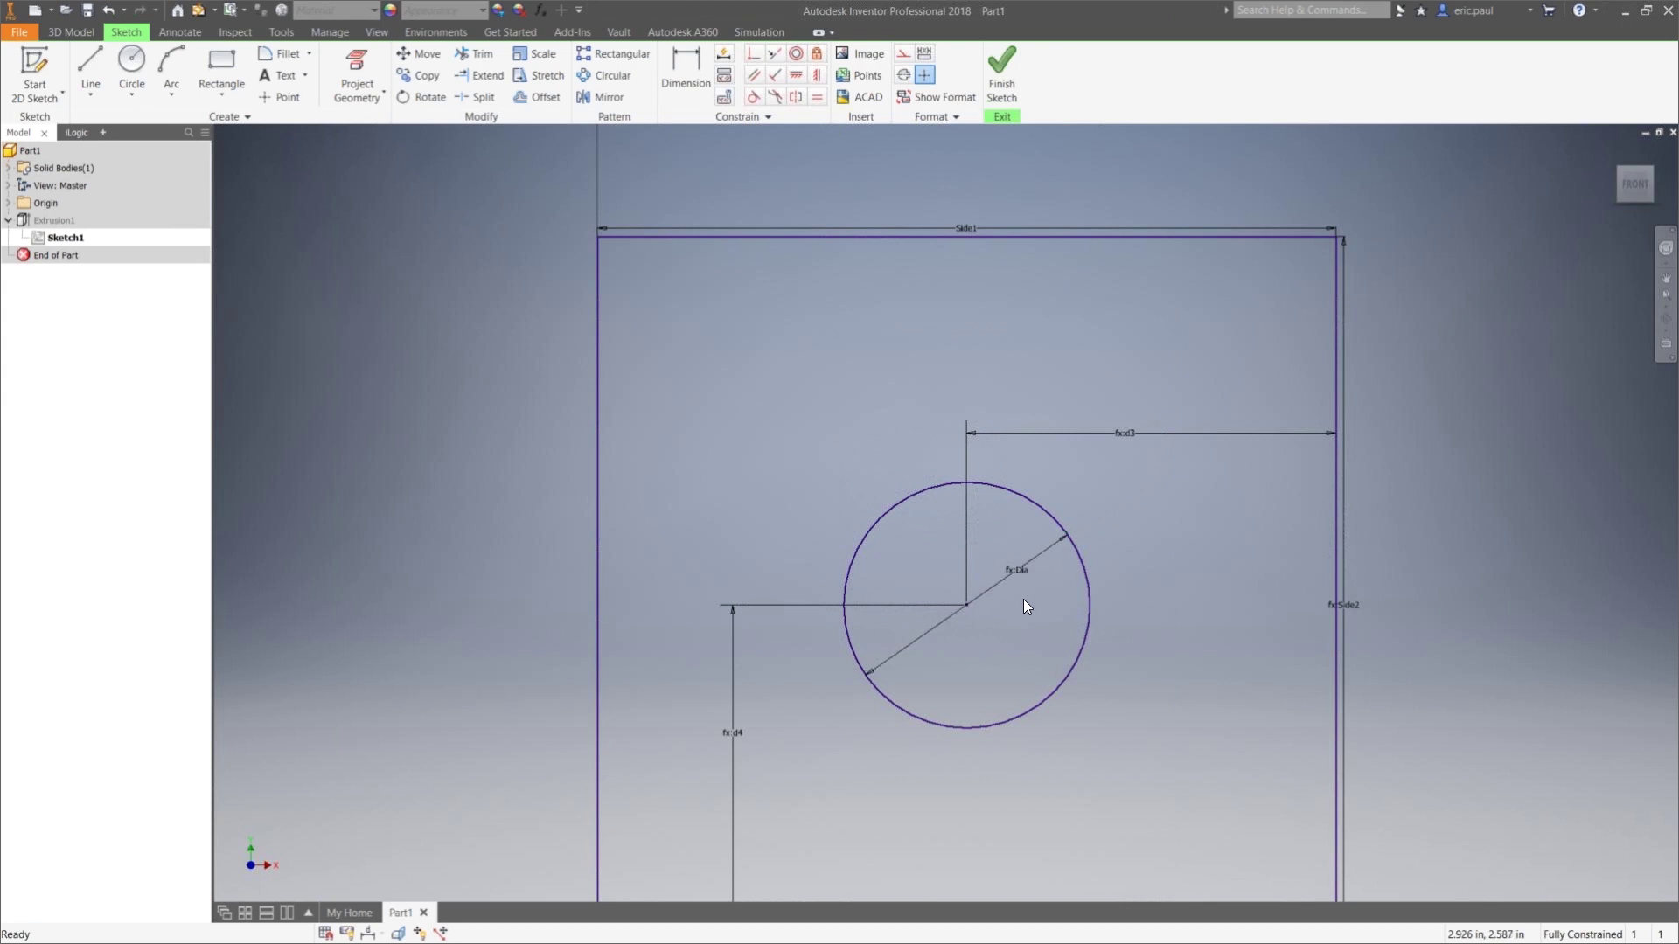
middle_drag(1140, 446, 1157, 348)
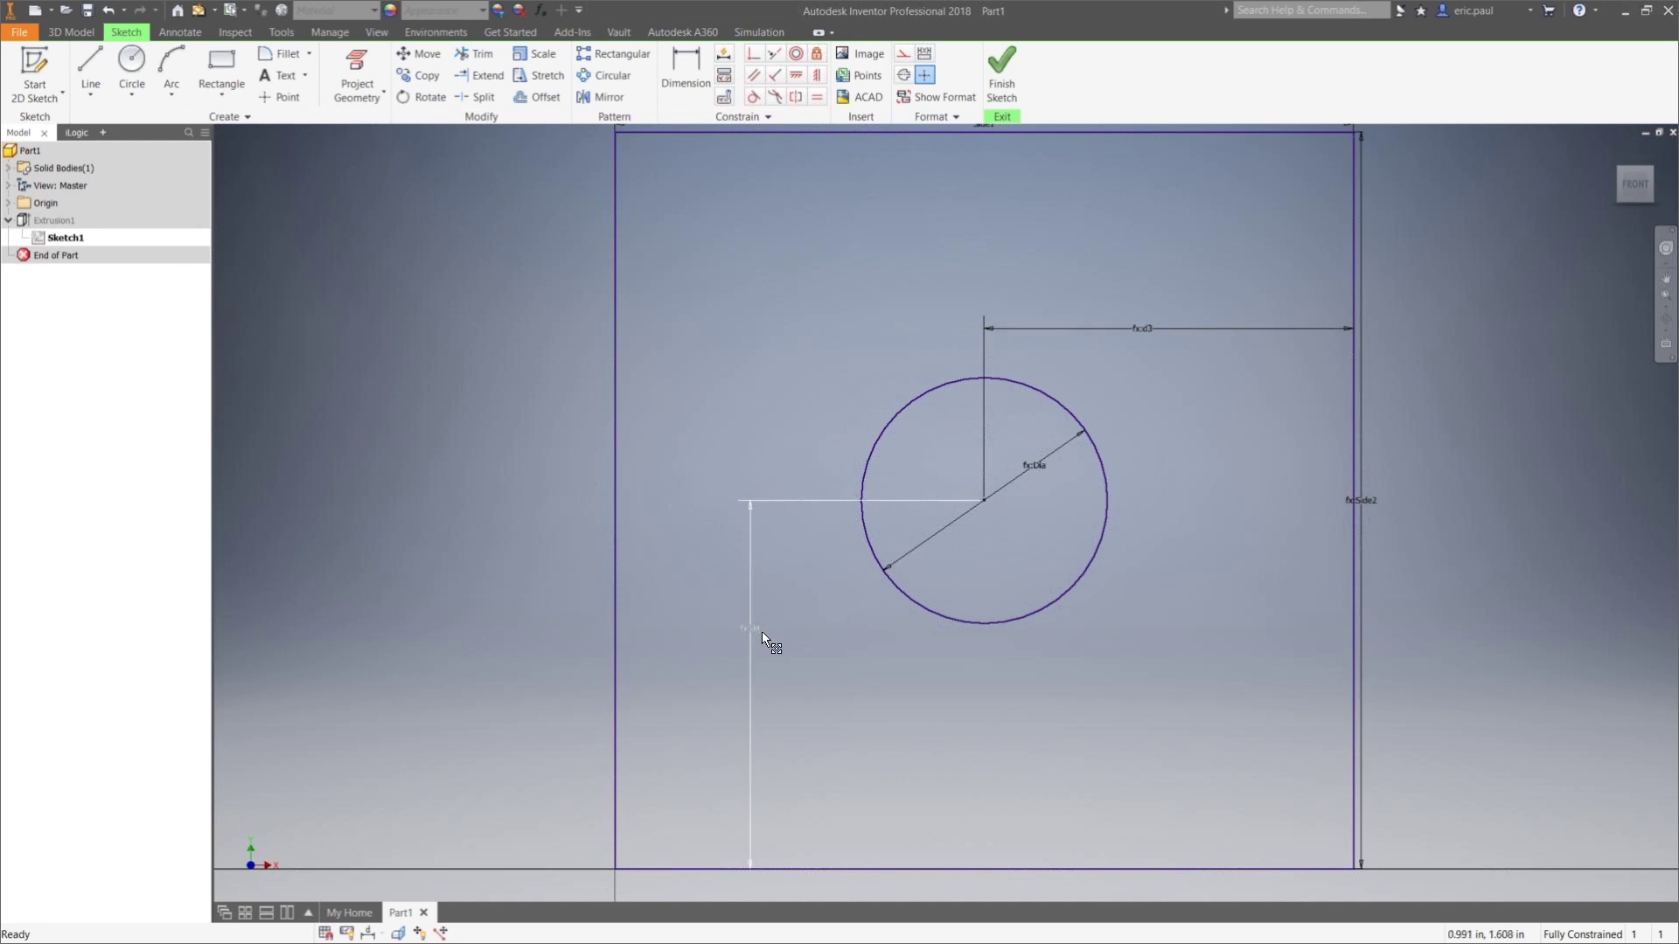
scroll(906, 662, down, 3)
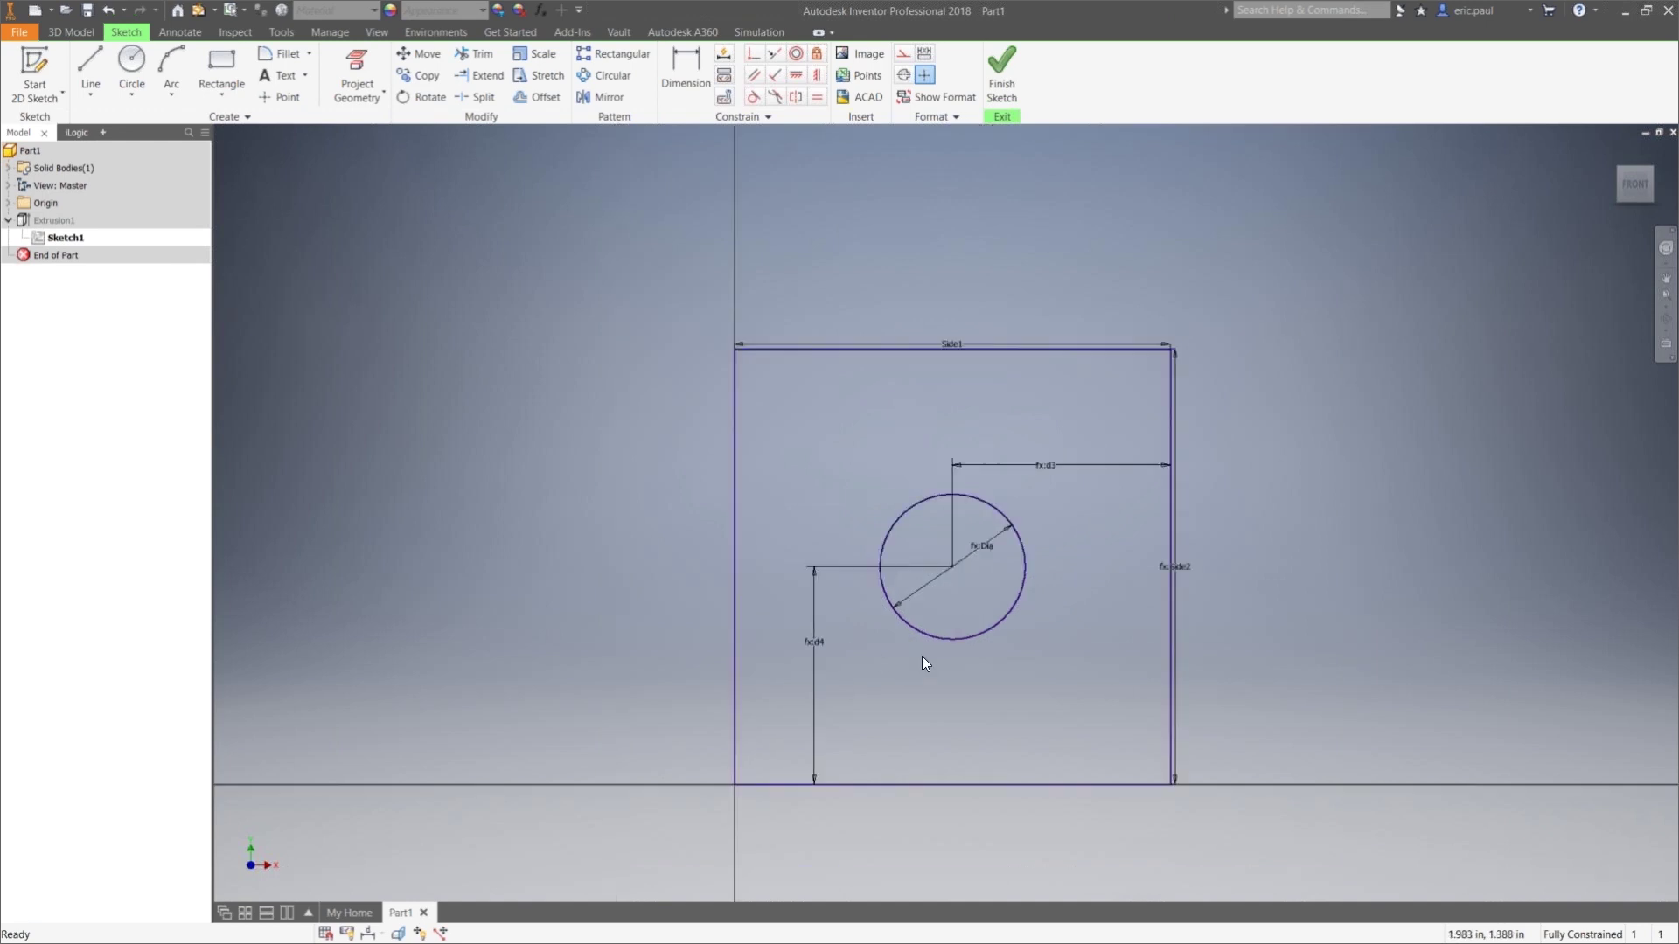
Review the model parameters with their consumers and equations, and finish editing the sketch
click(540, 11)
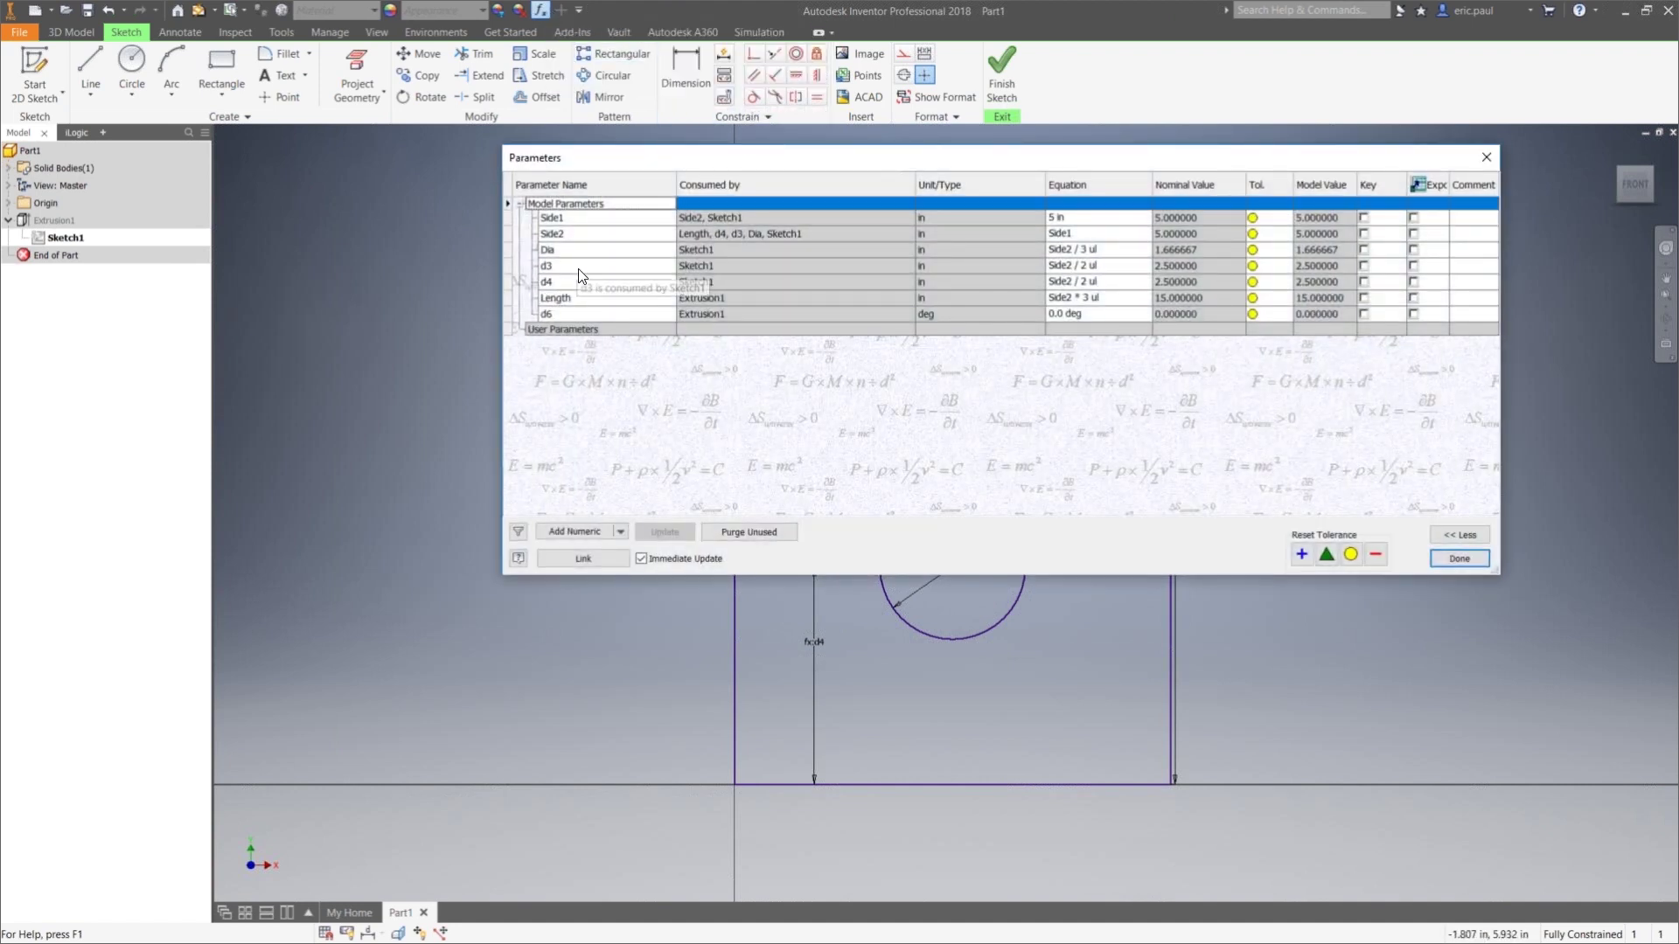
drag(1104, 164, 1030, 41)
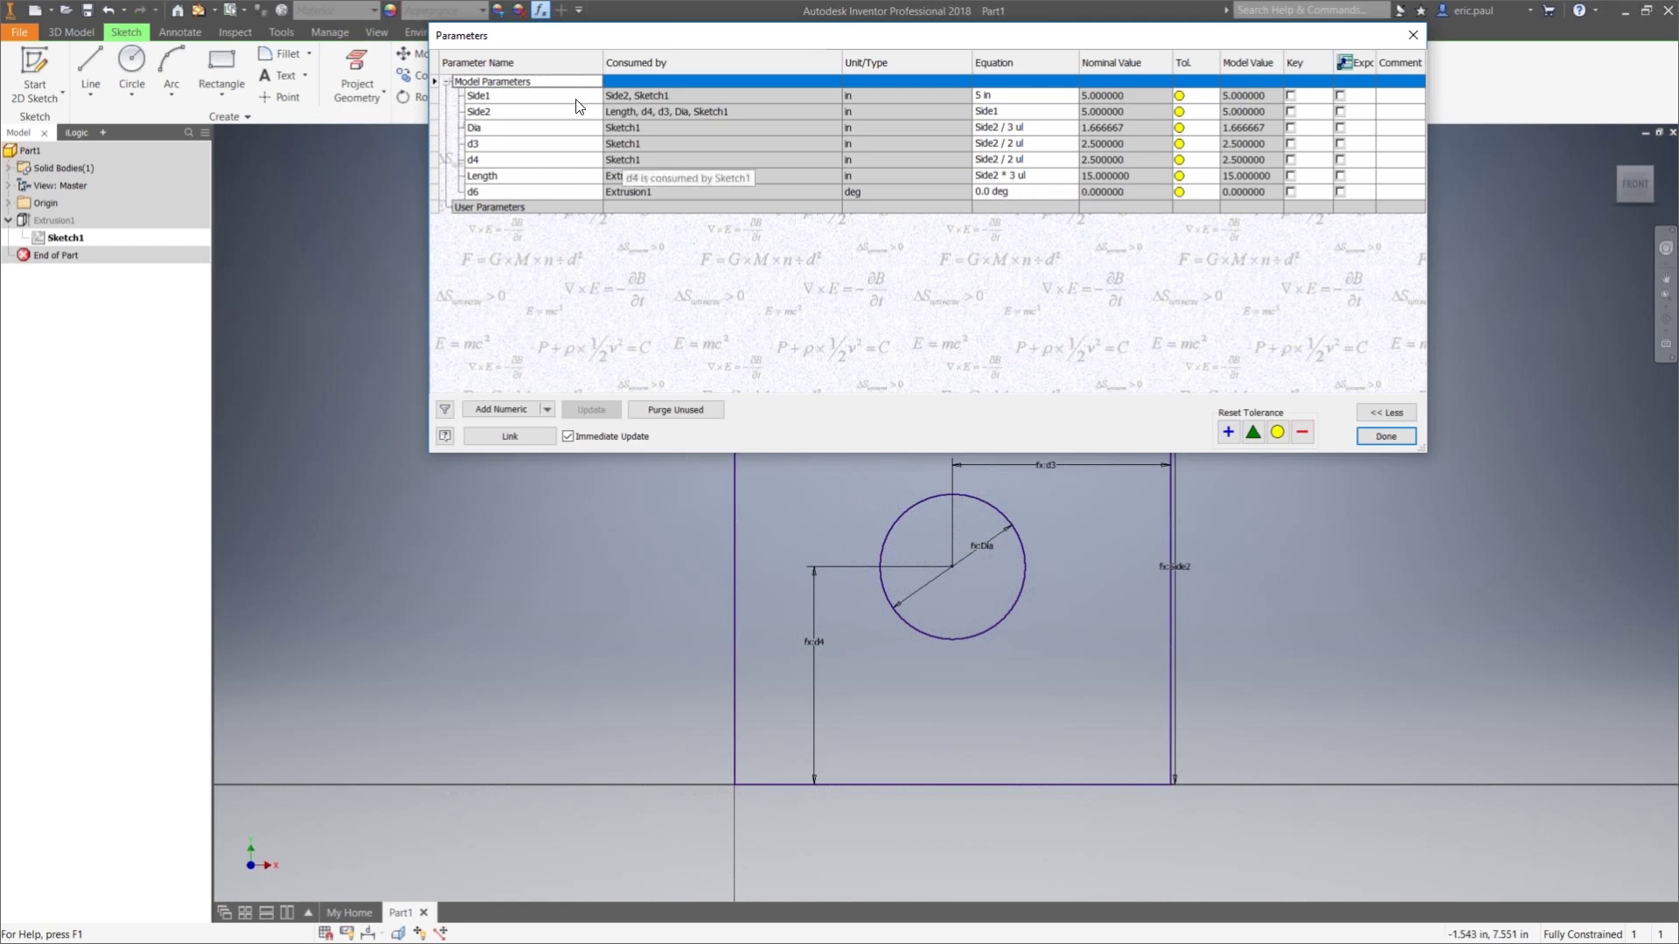
click(1383, 437)
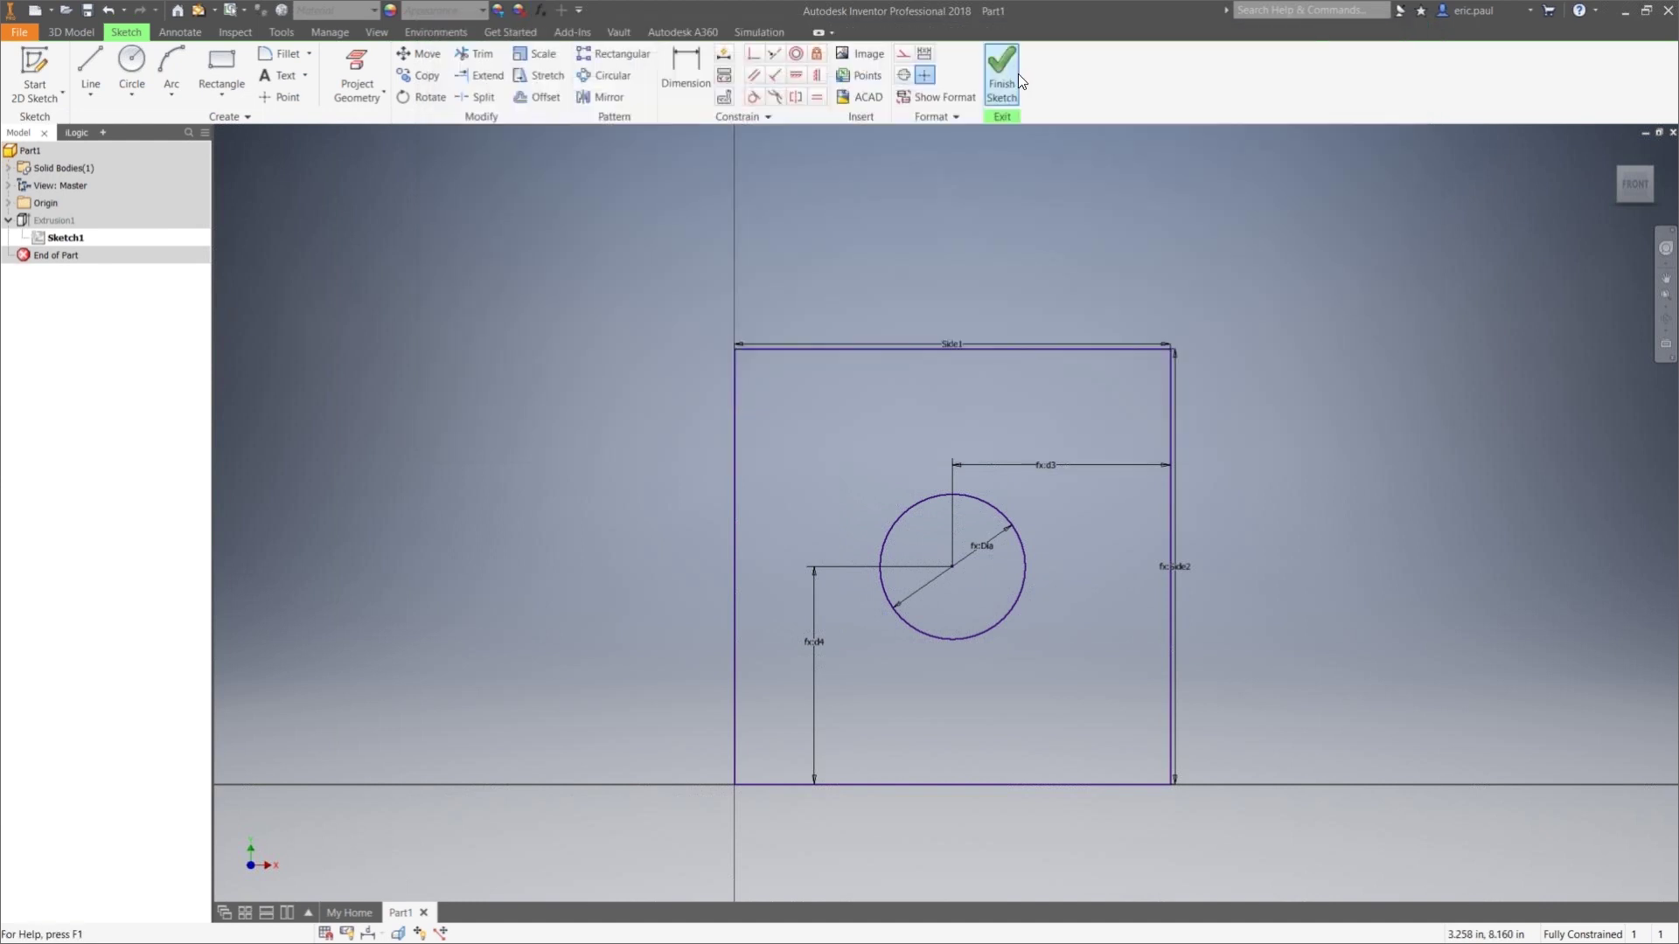
click(1015, 74)
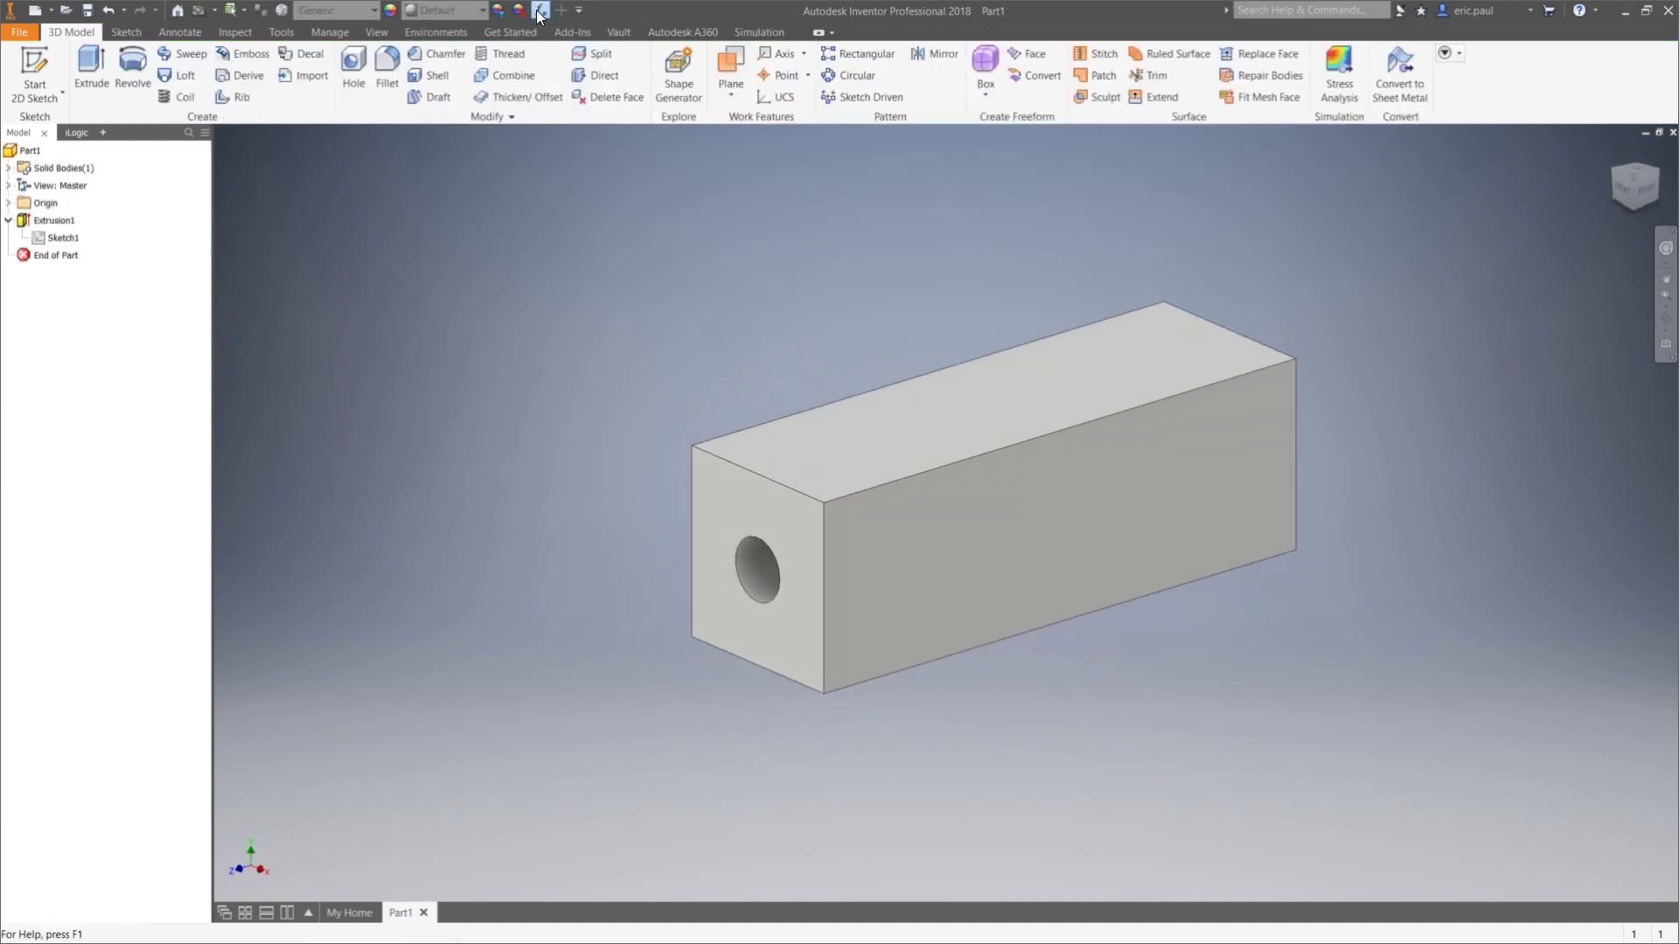
Set the Side1 parameter to 6 in to test how the block and hole scale
click(541, 10)
click(1017, 94)
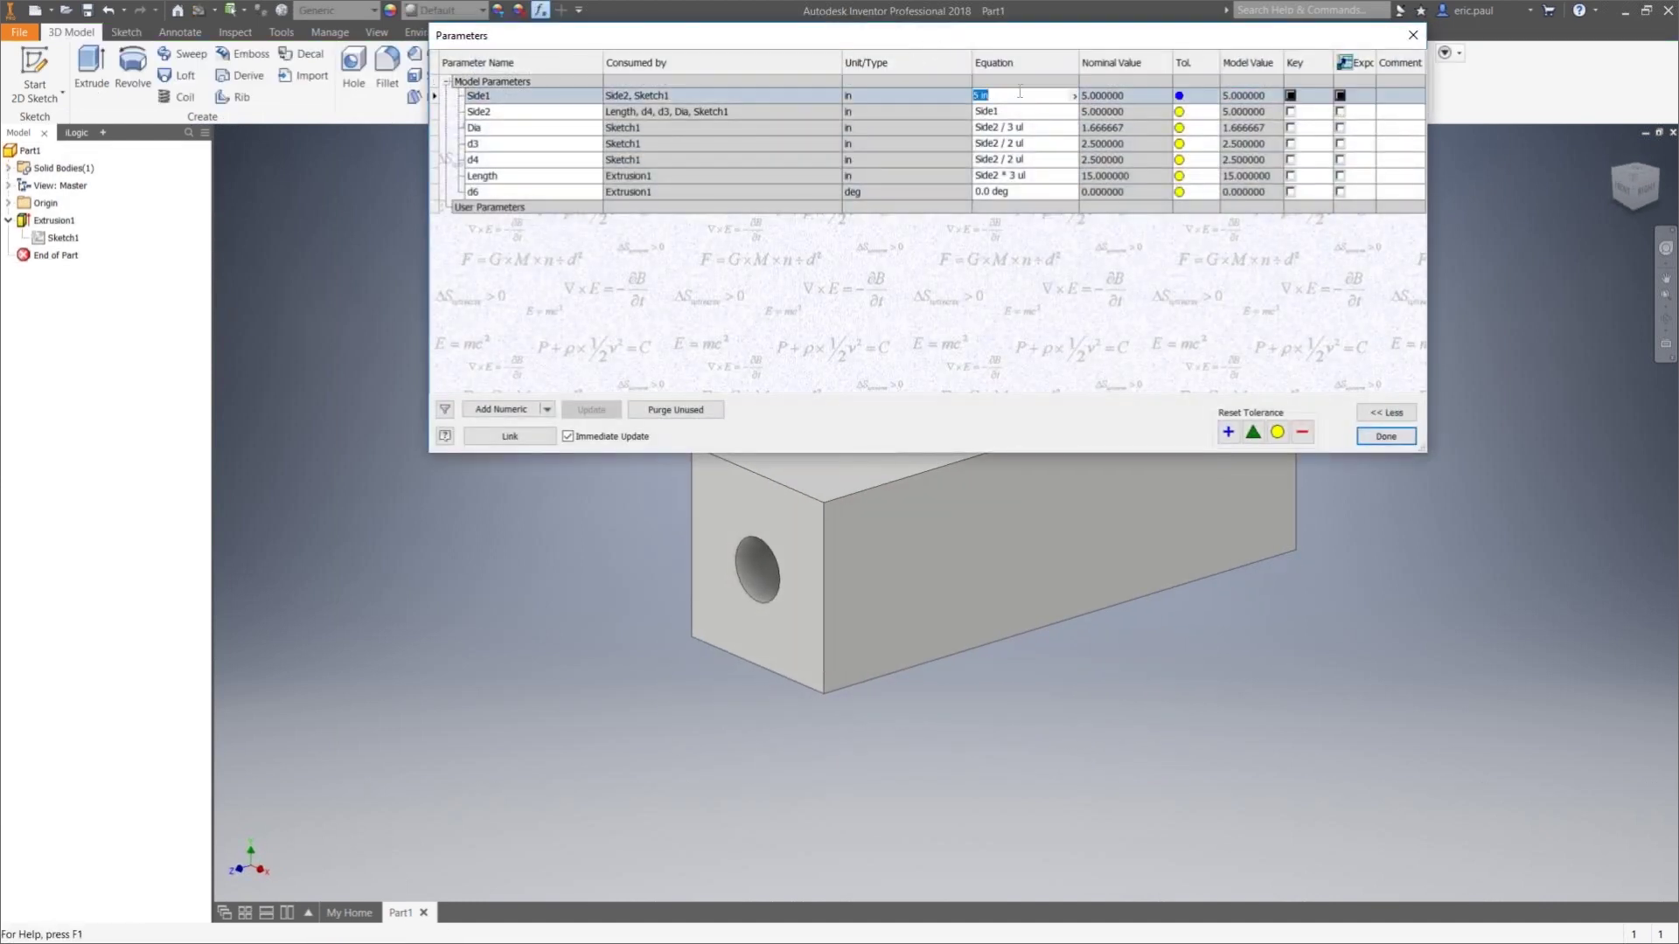
text(6)
key(Tab)
middle_drag(1362, 543, 1325, 697)
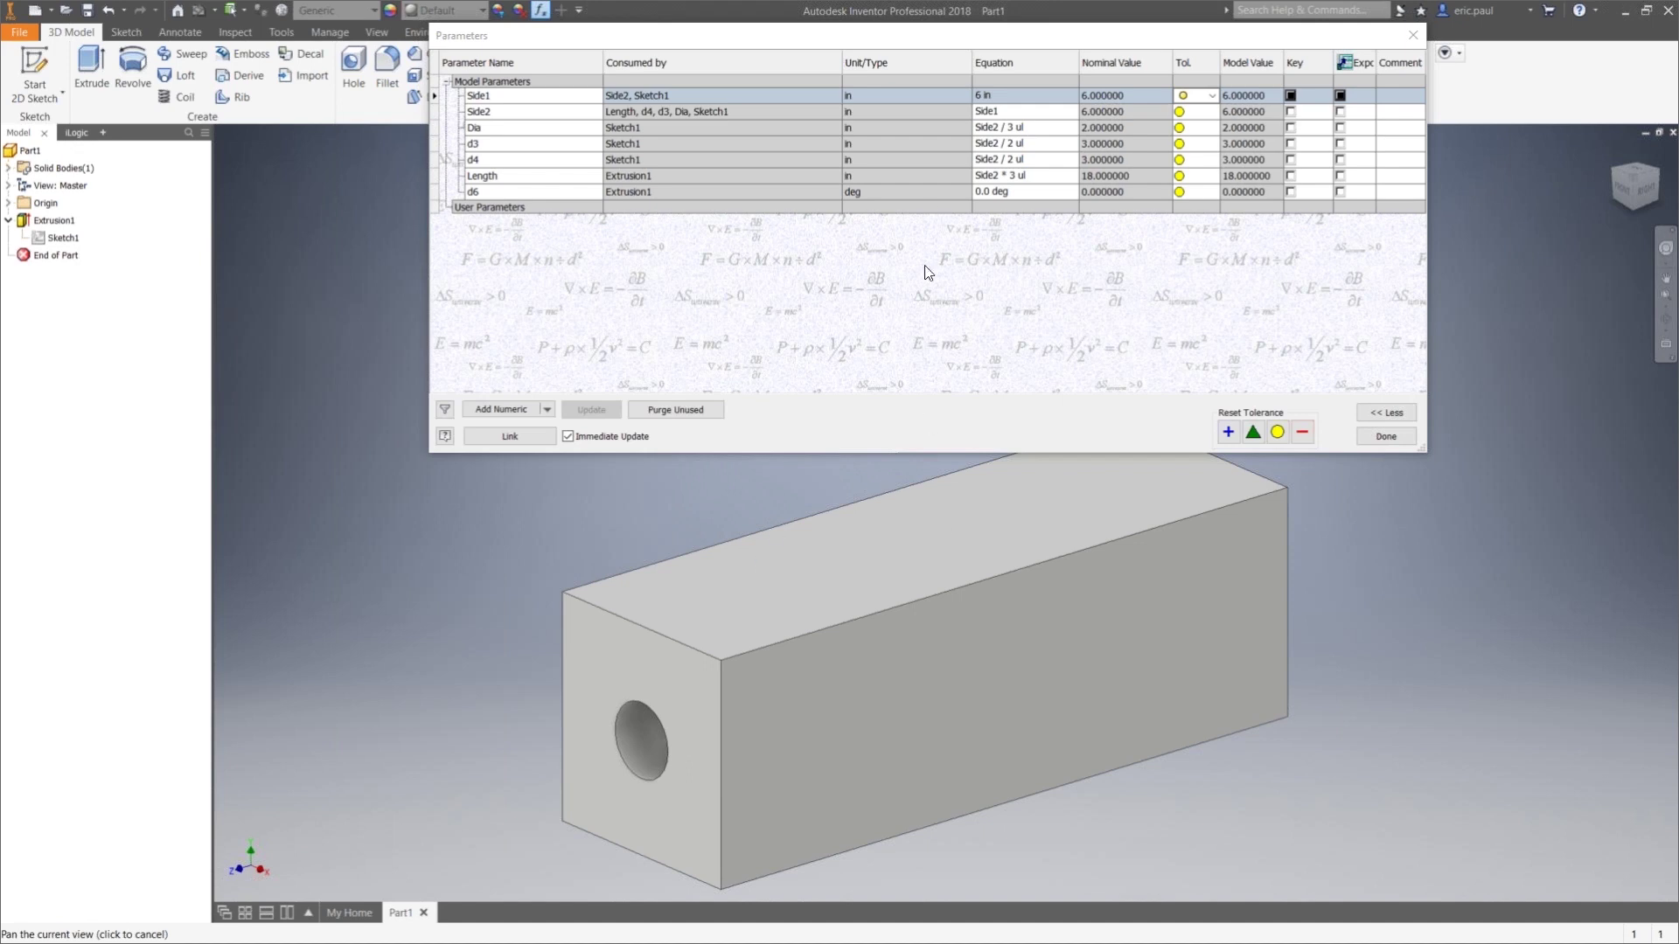
Set the Side1 parameter to 2 in to test a smaller block
click(997, 96)
text(2)
key(Tab)
Set the Side1 parameter back to 5 in and close the parameter list
click(1021, 92)
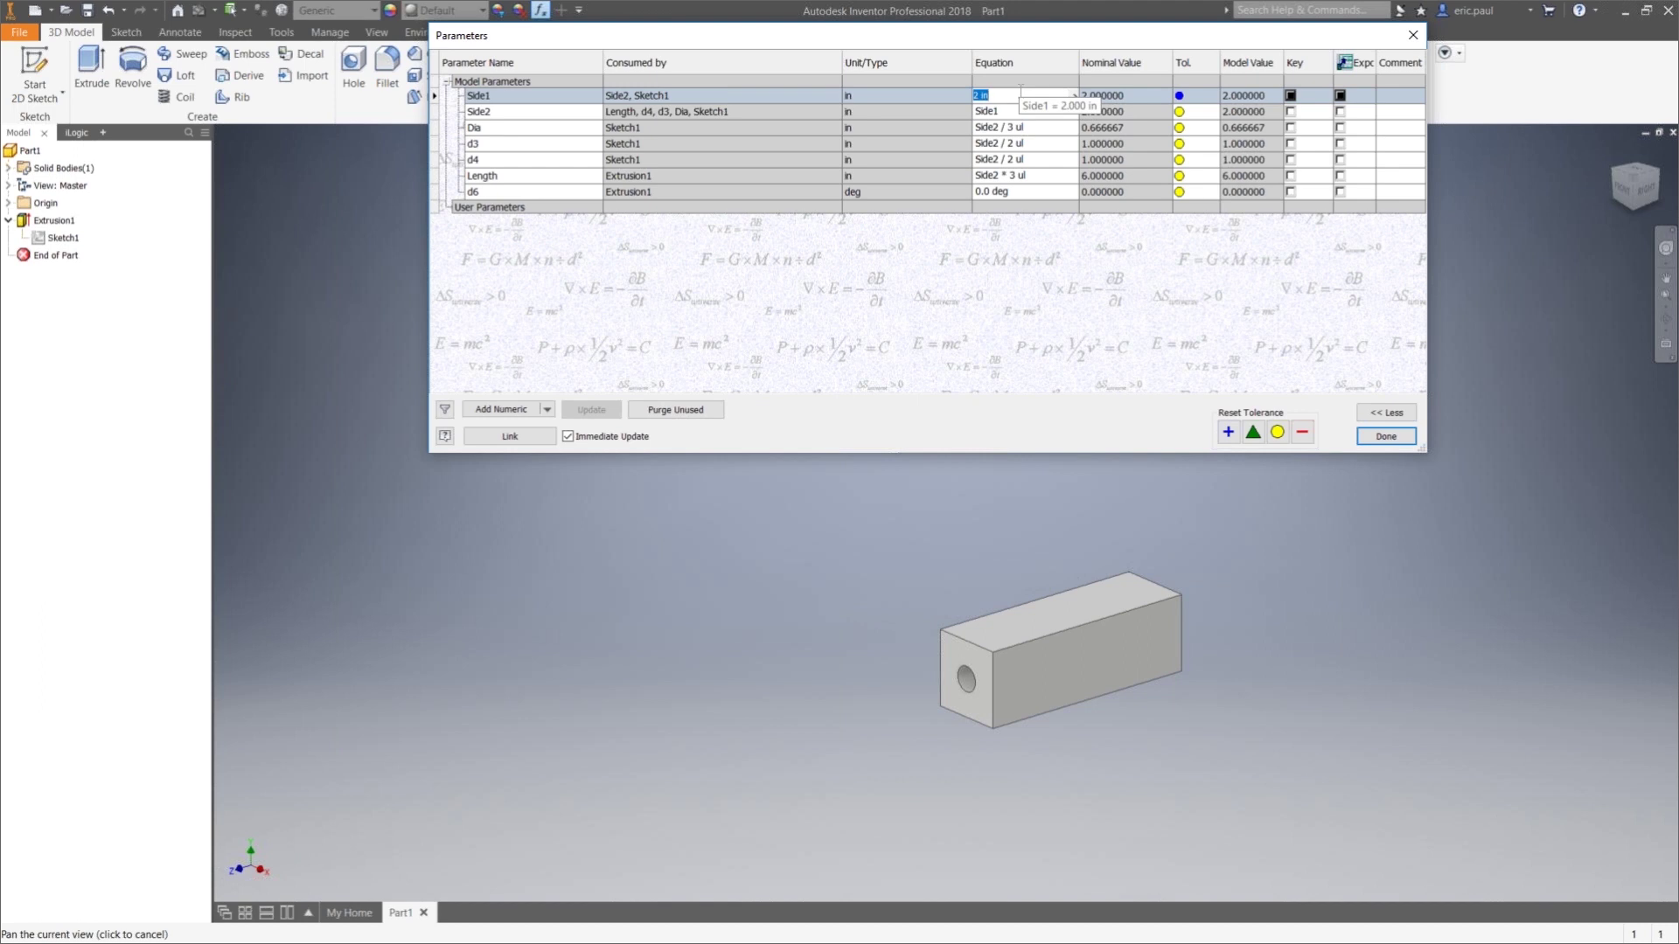
text(5)
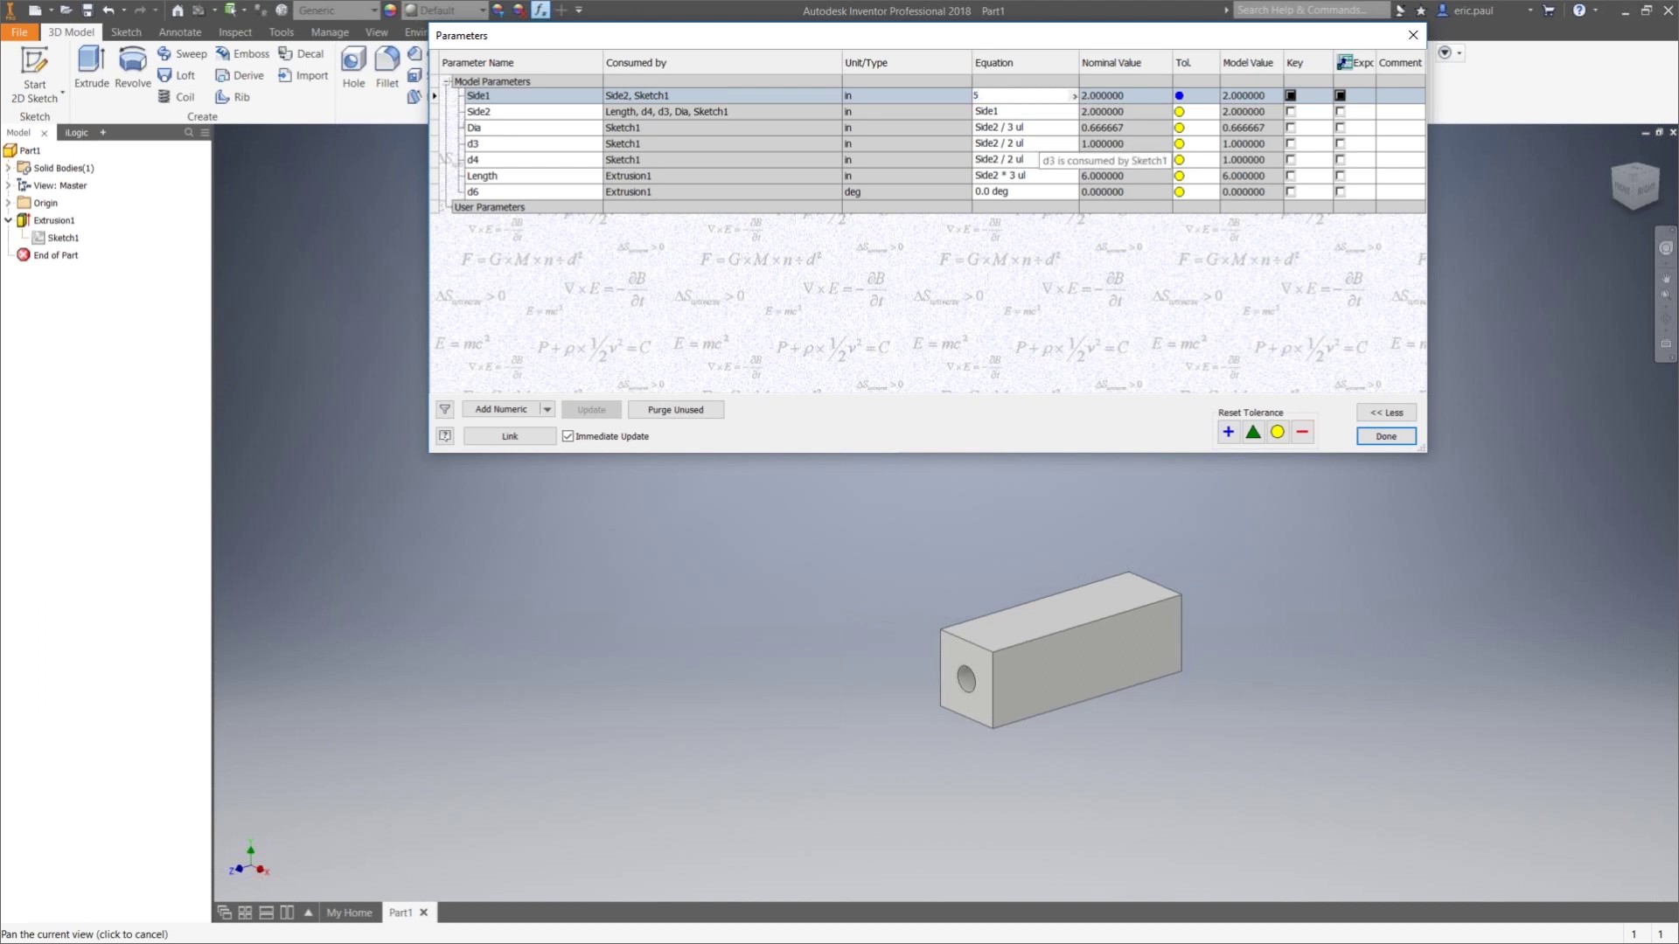
key(Tab)
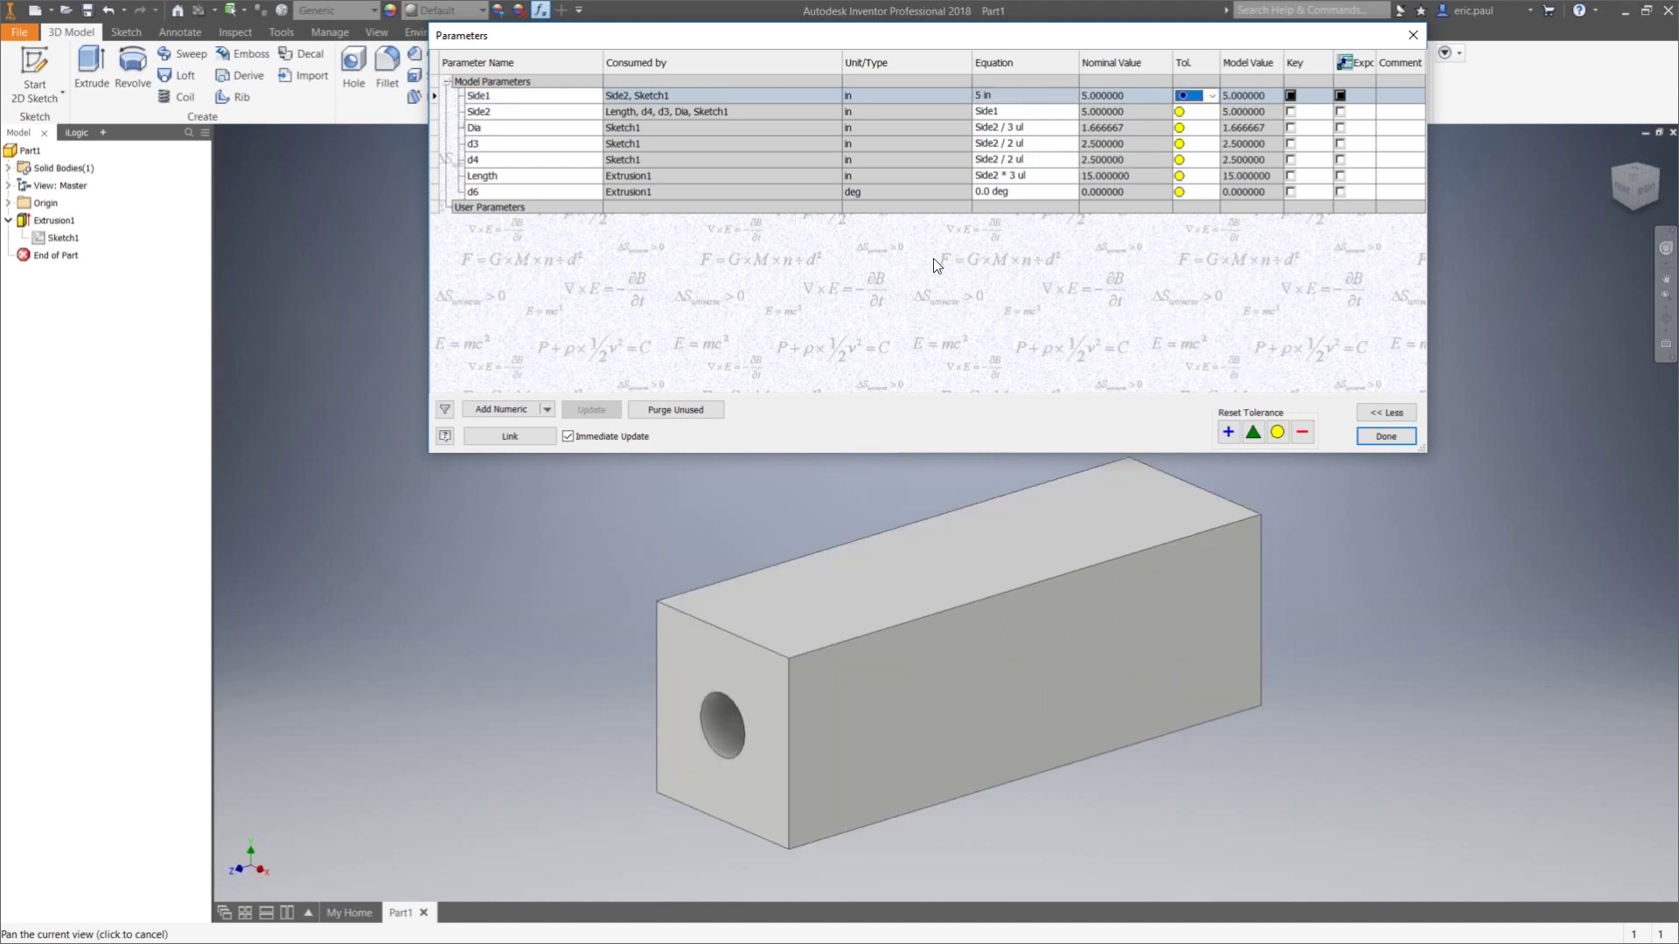
click(1399, 434)
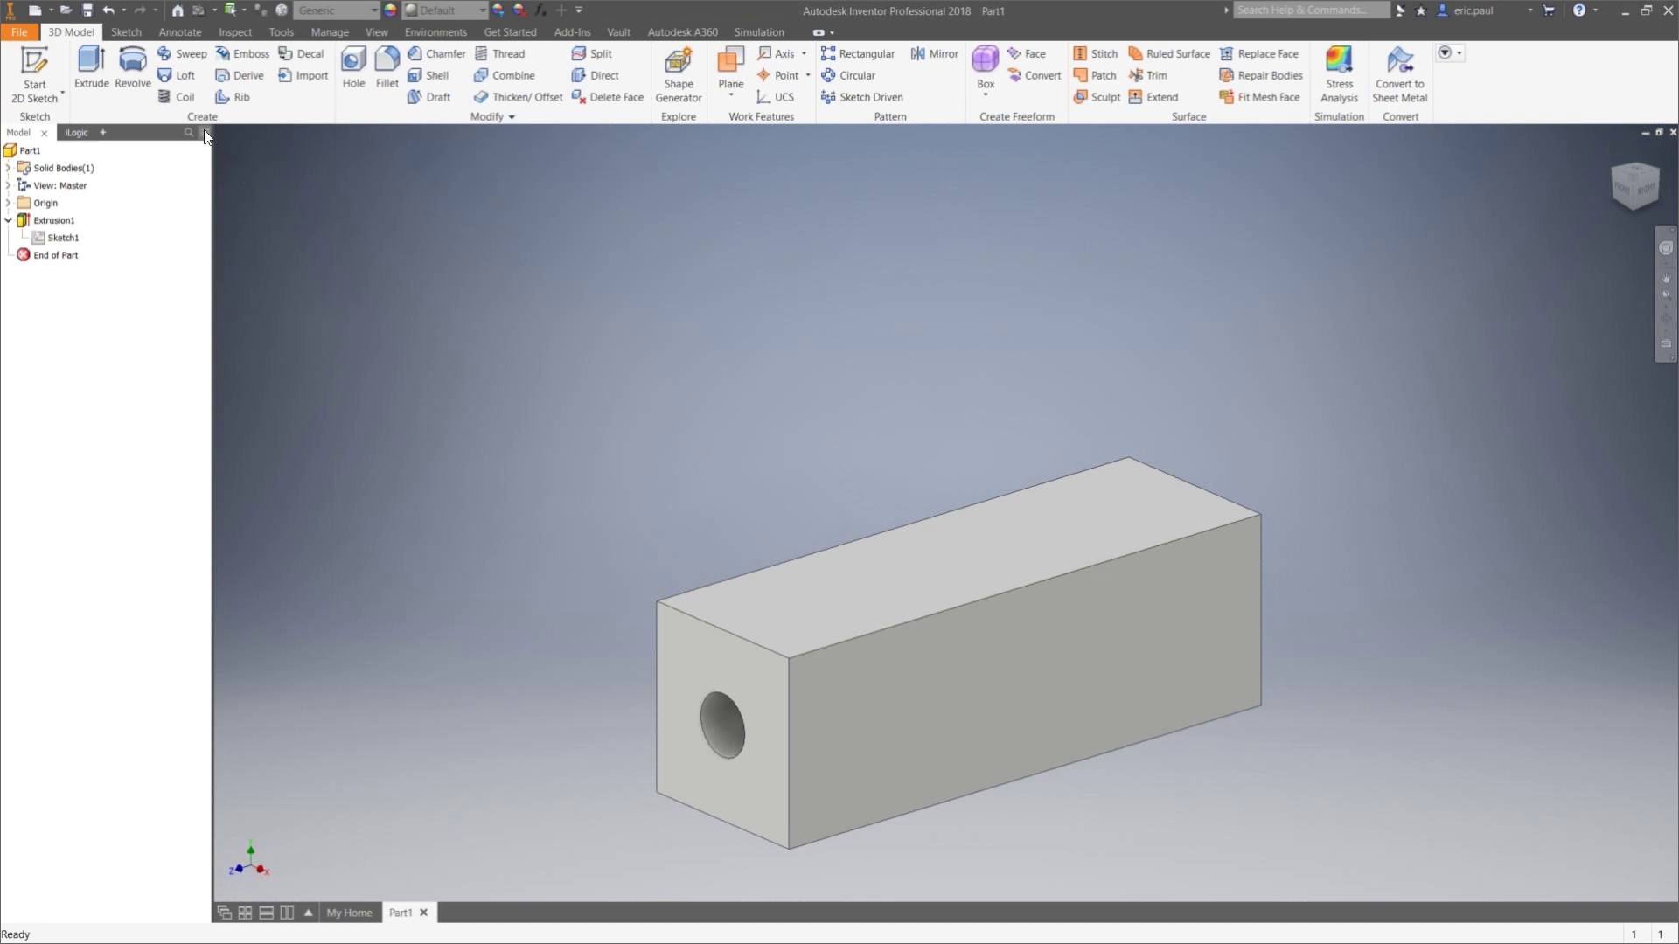
click(355, 63)
click(789, 603)
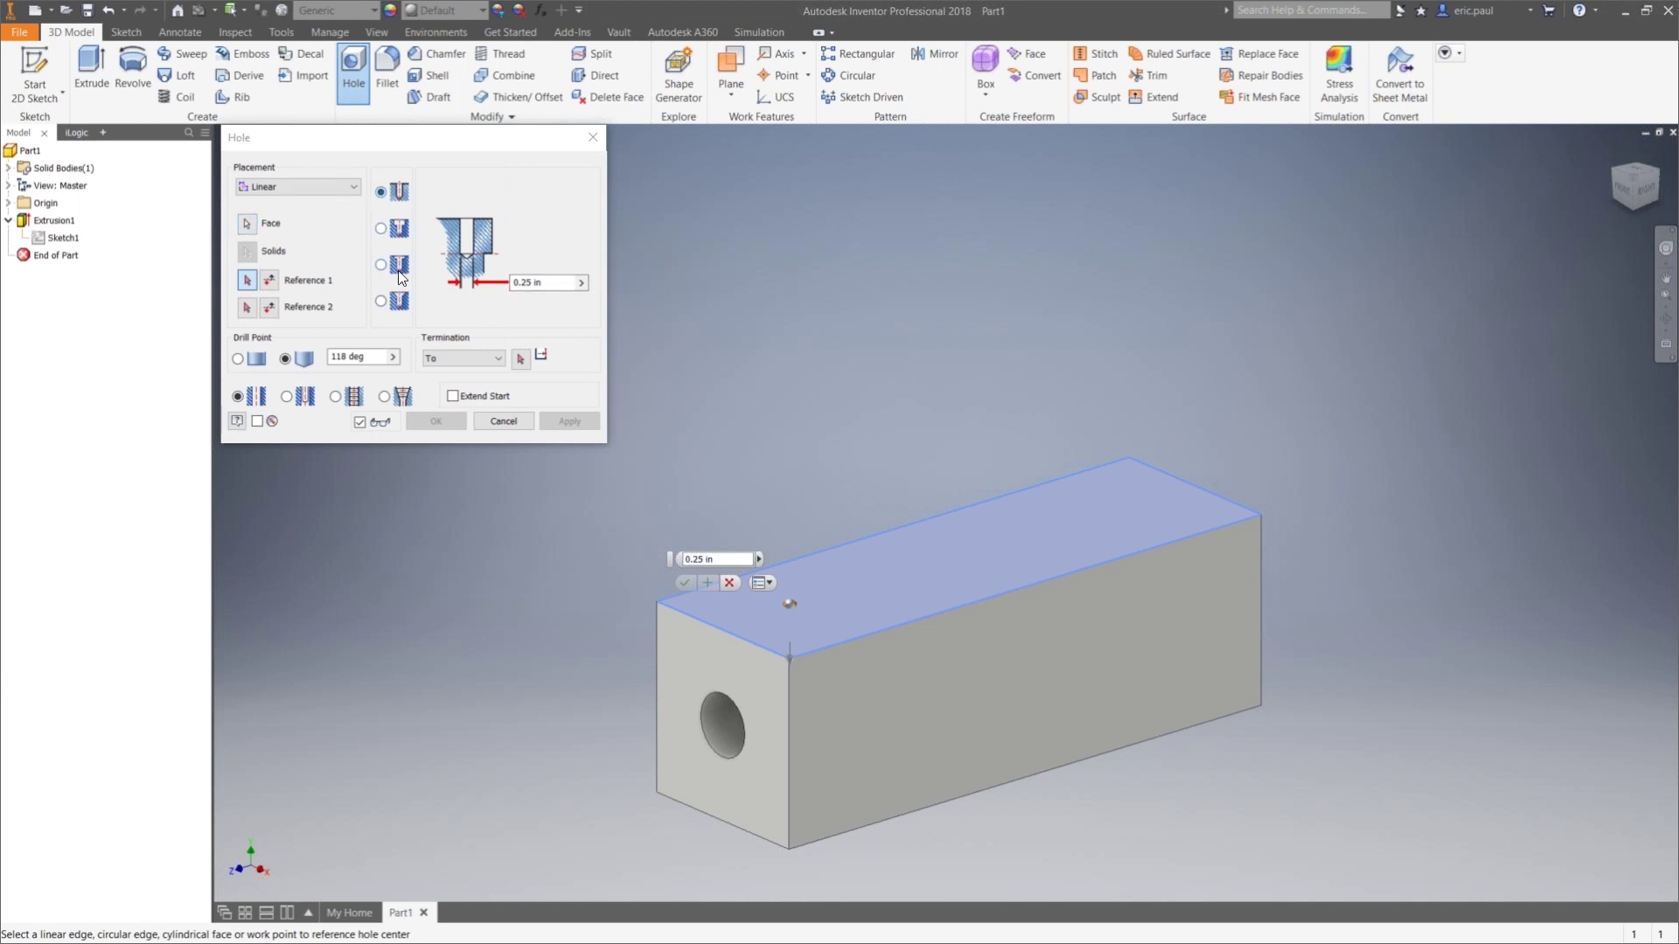
middle_drag(680, 299, 690, 254)
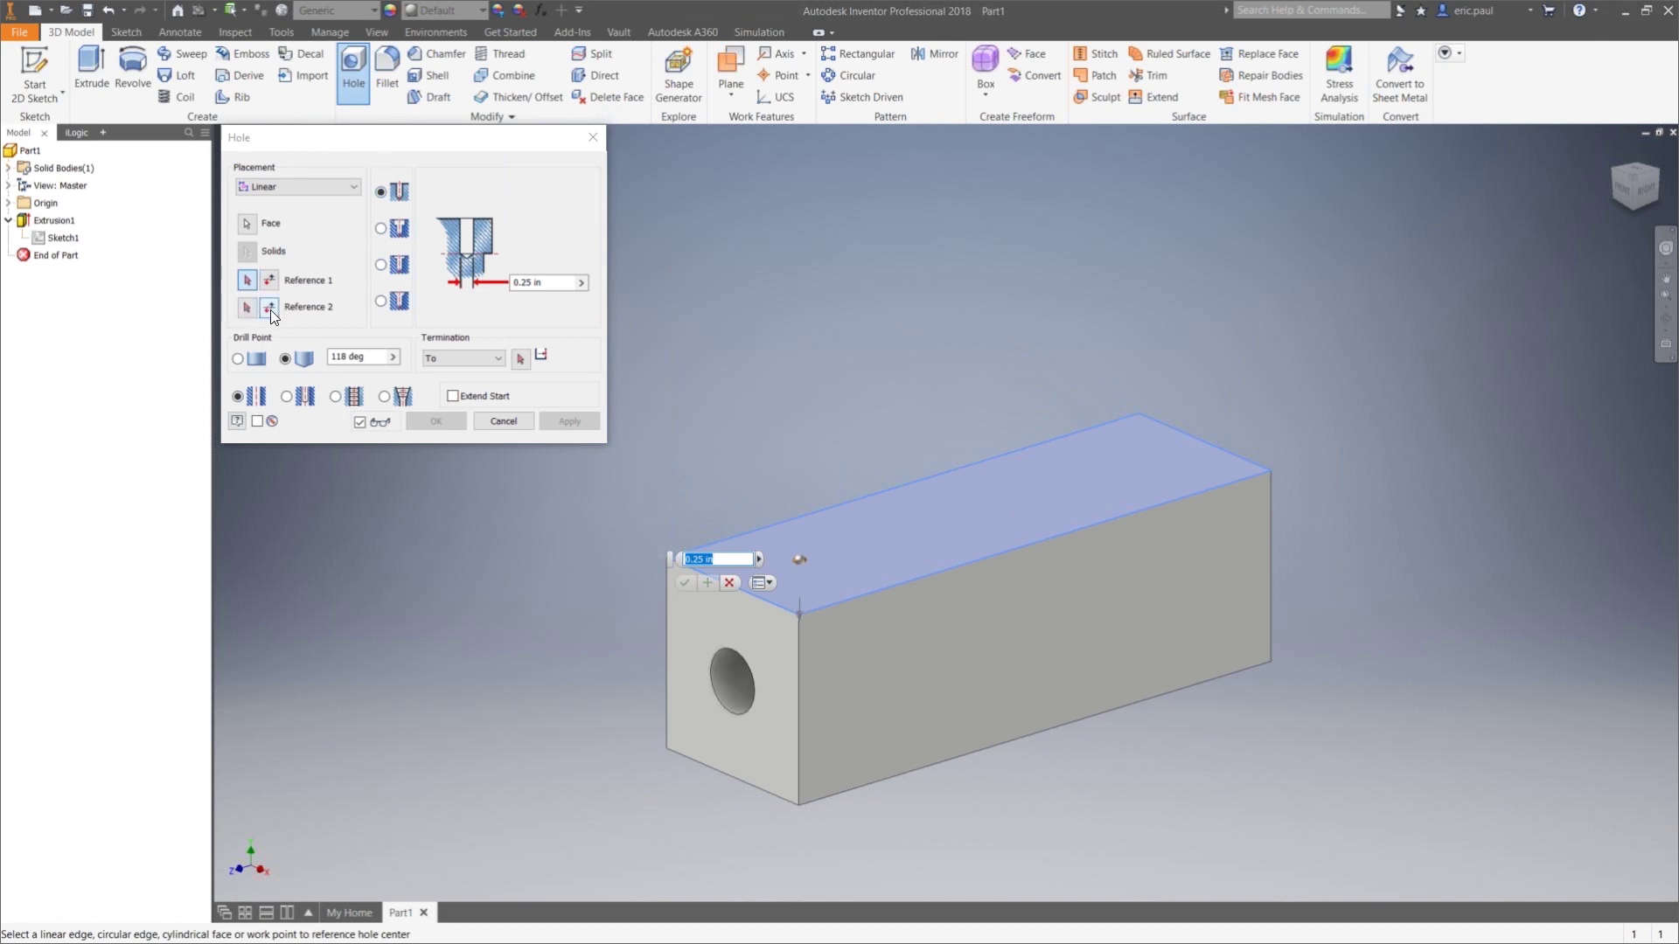
click(247, 309)
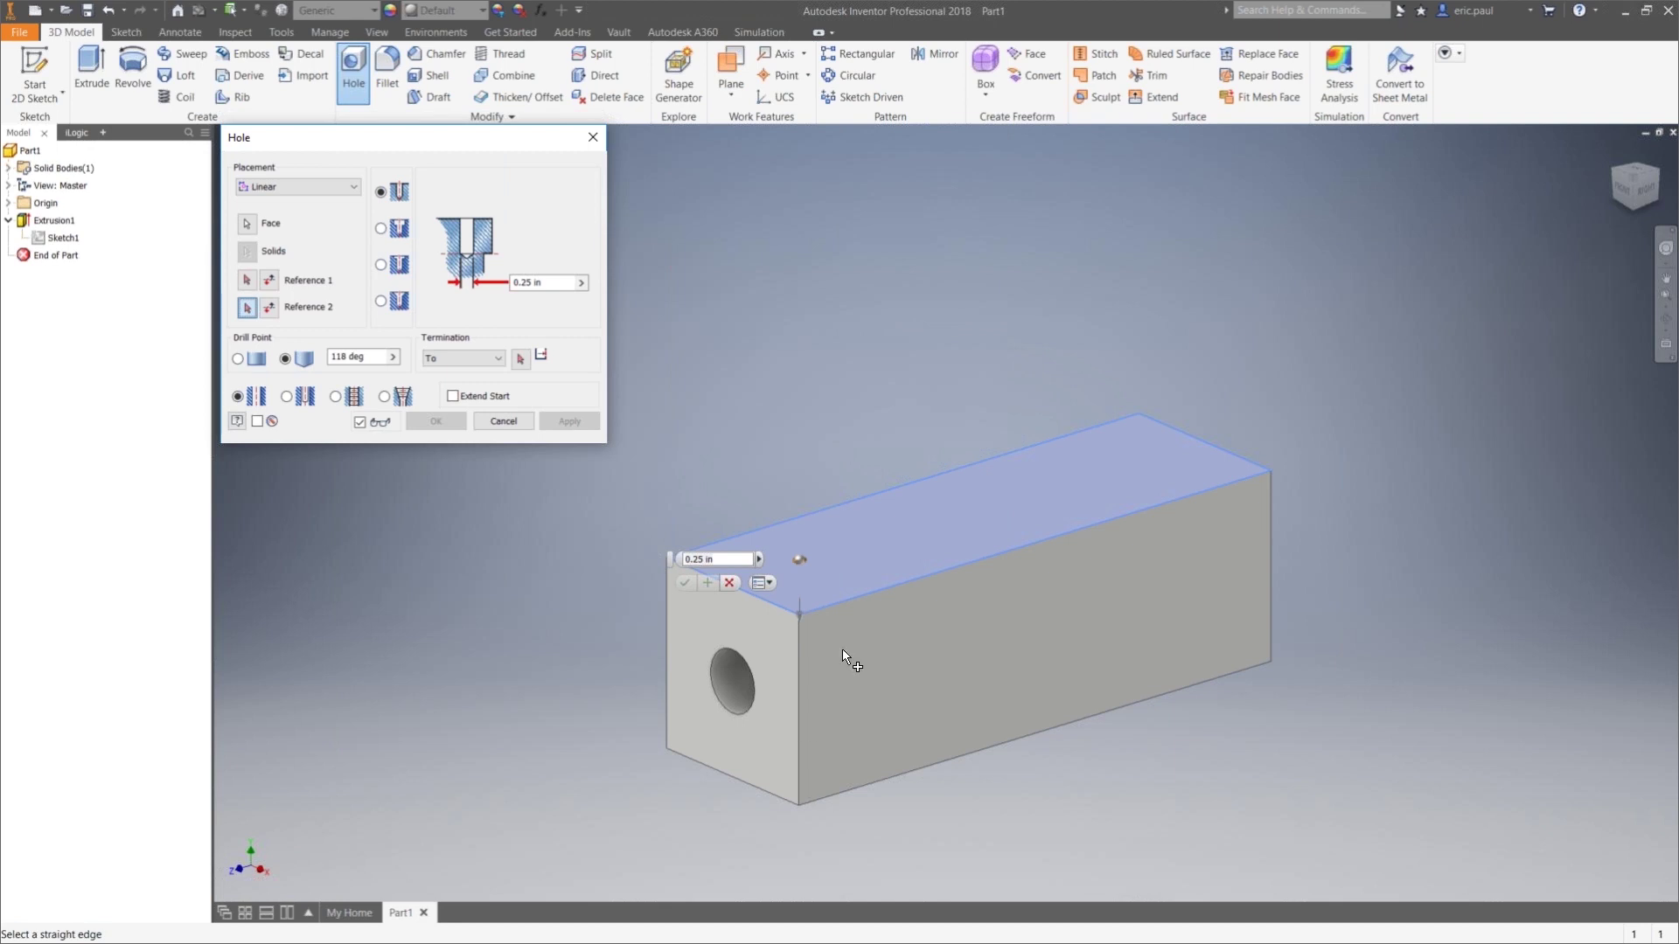
shift+middle_drag(1023, 502, 1012, 390)
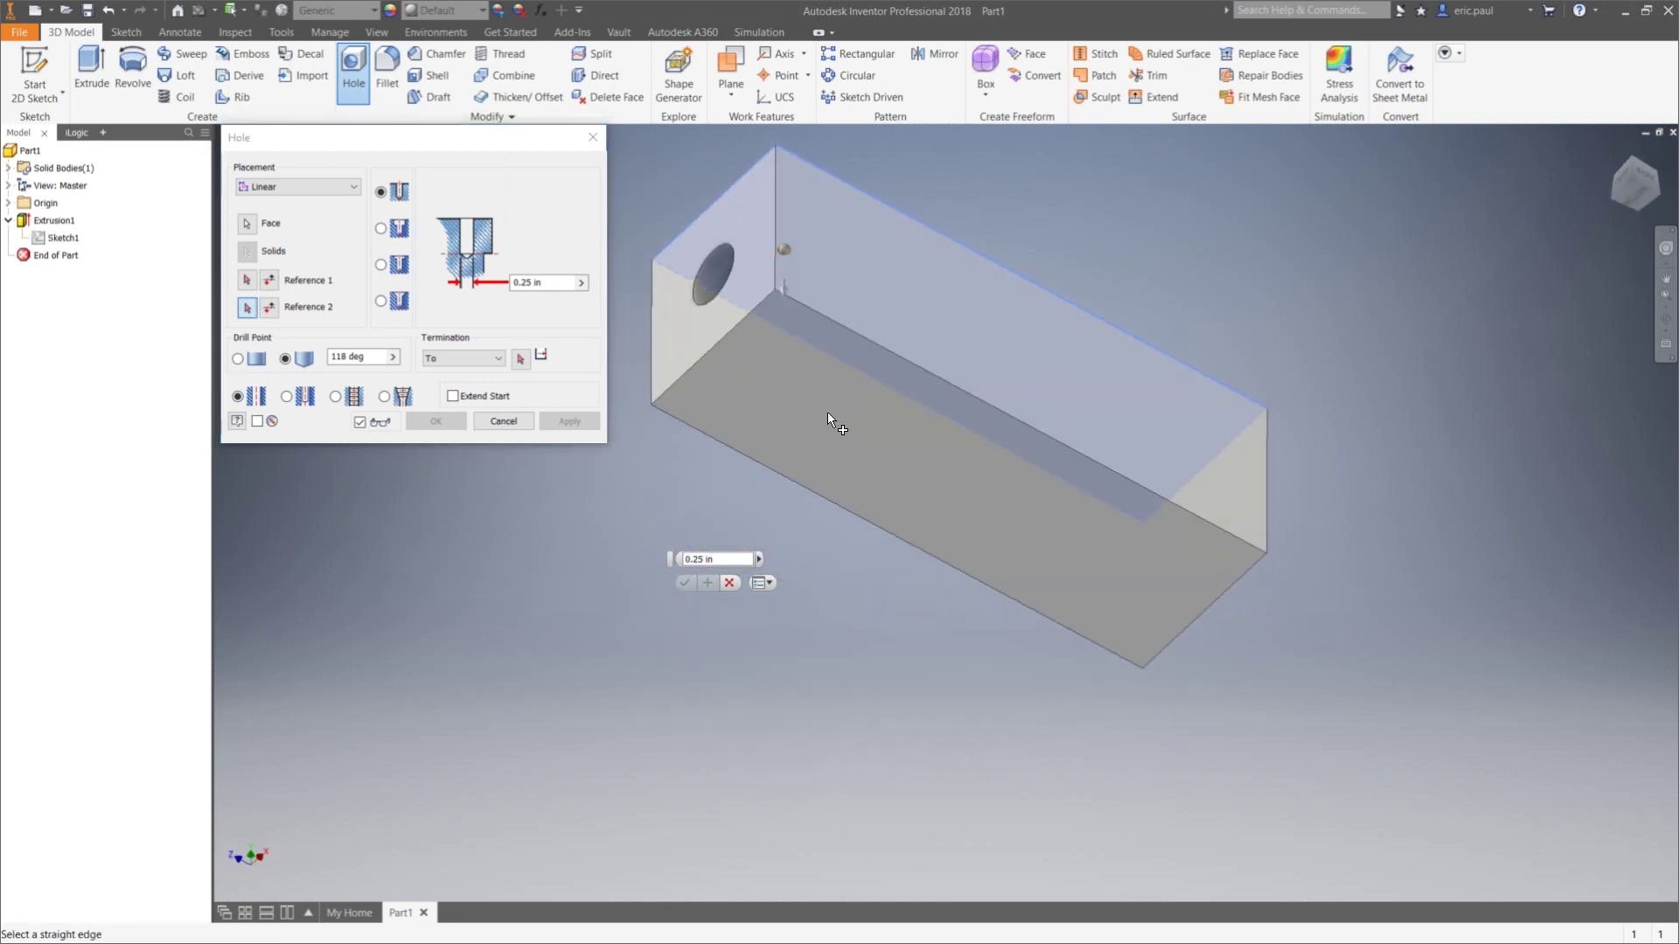
shift+middle_drag(918, 303, 846, 528)
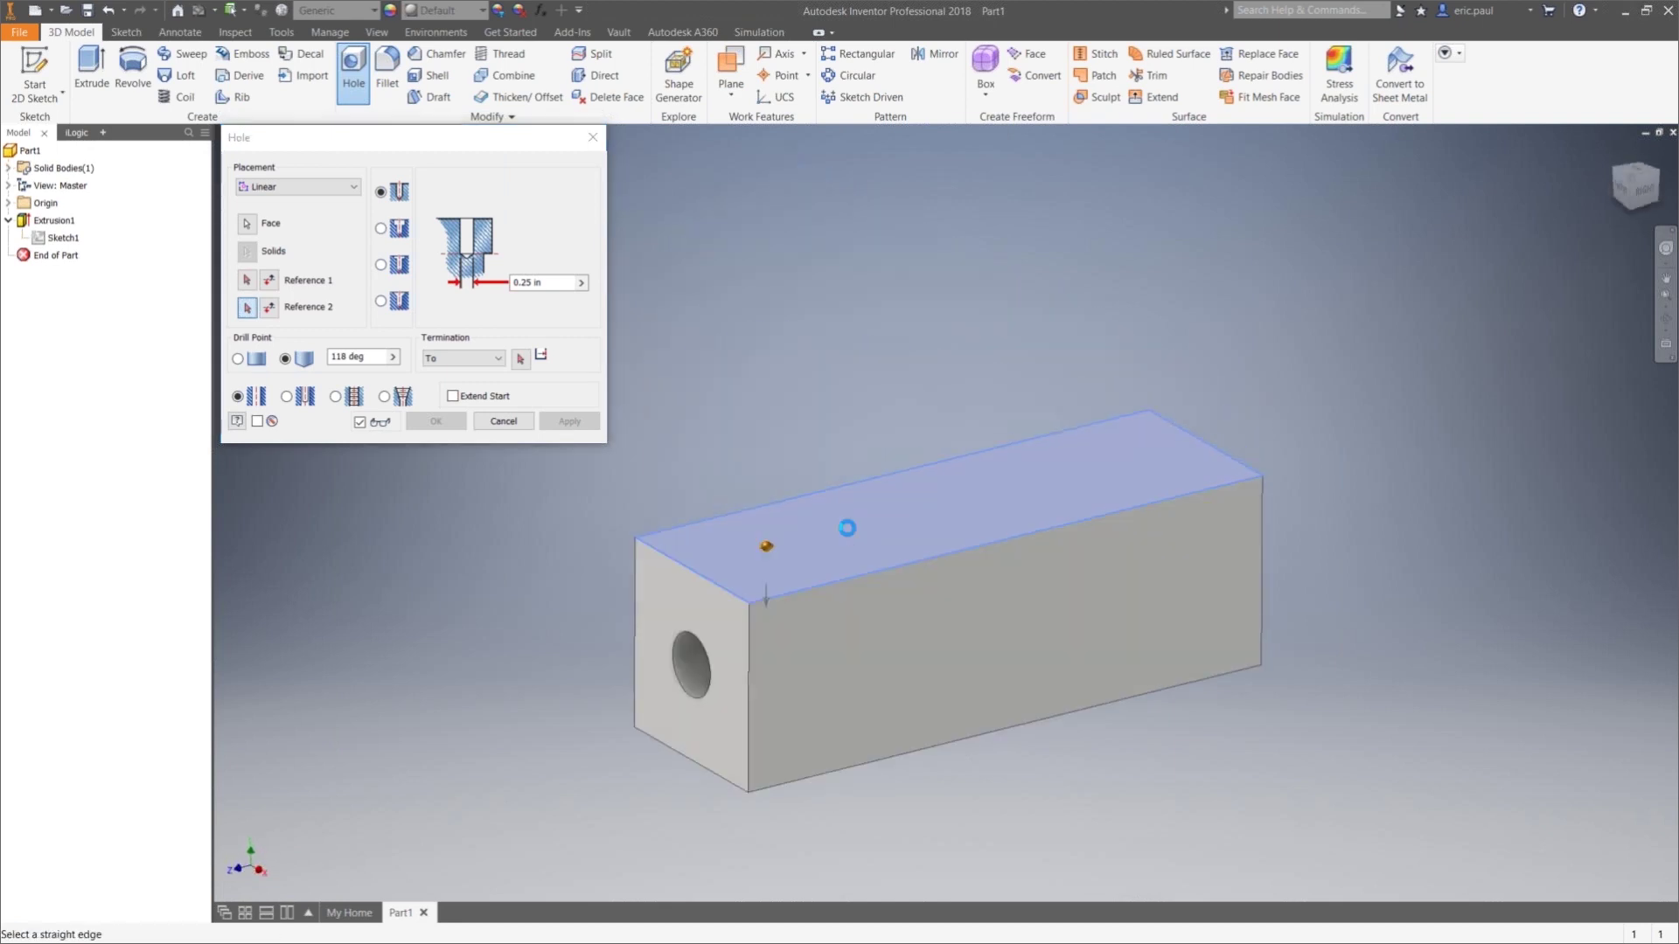
click(512, 421)
click(353, 77)
click(747, 550)
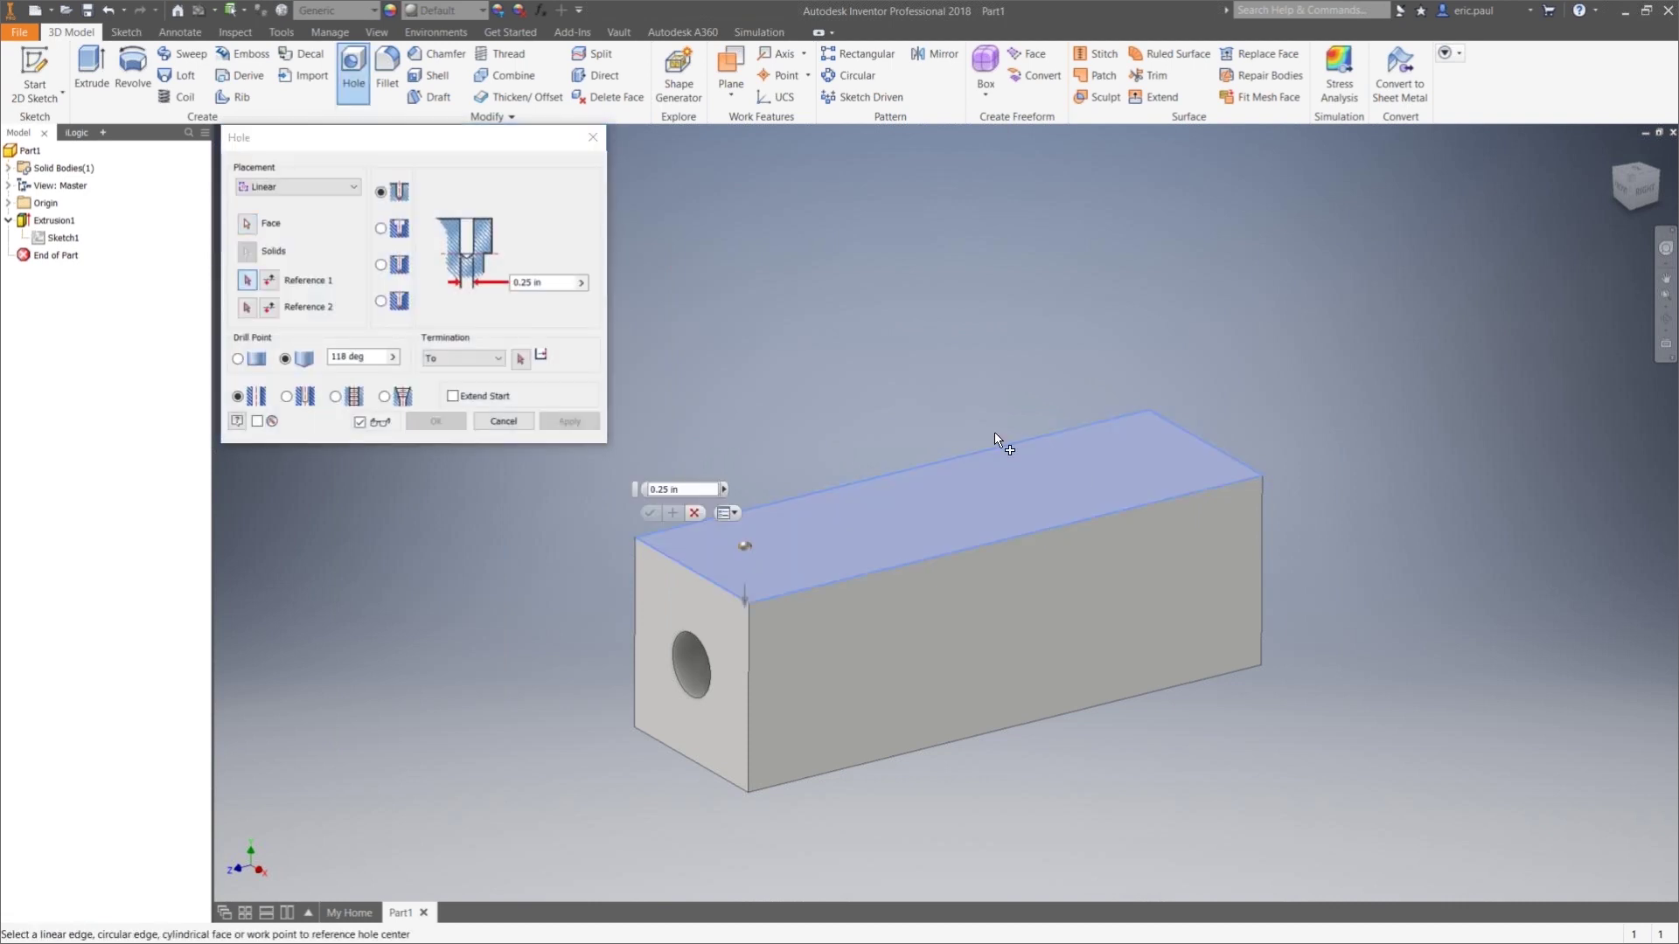
click(272, 279)
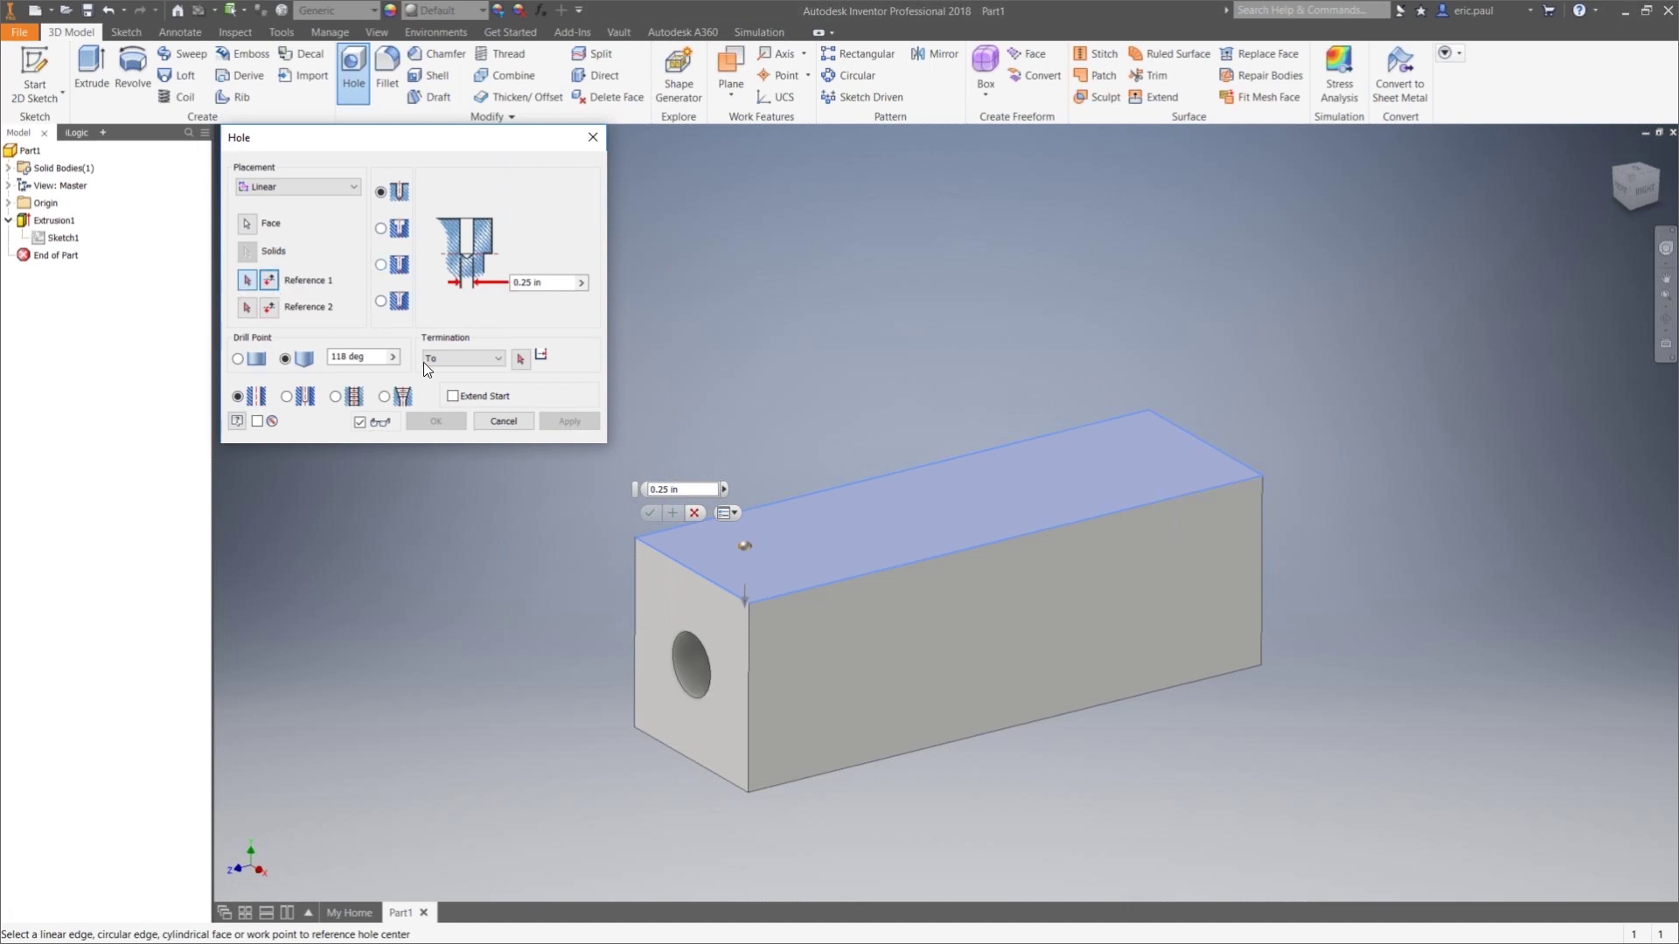
click(256, 186)
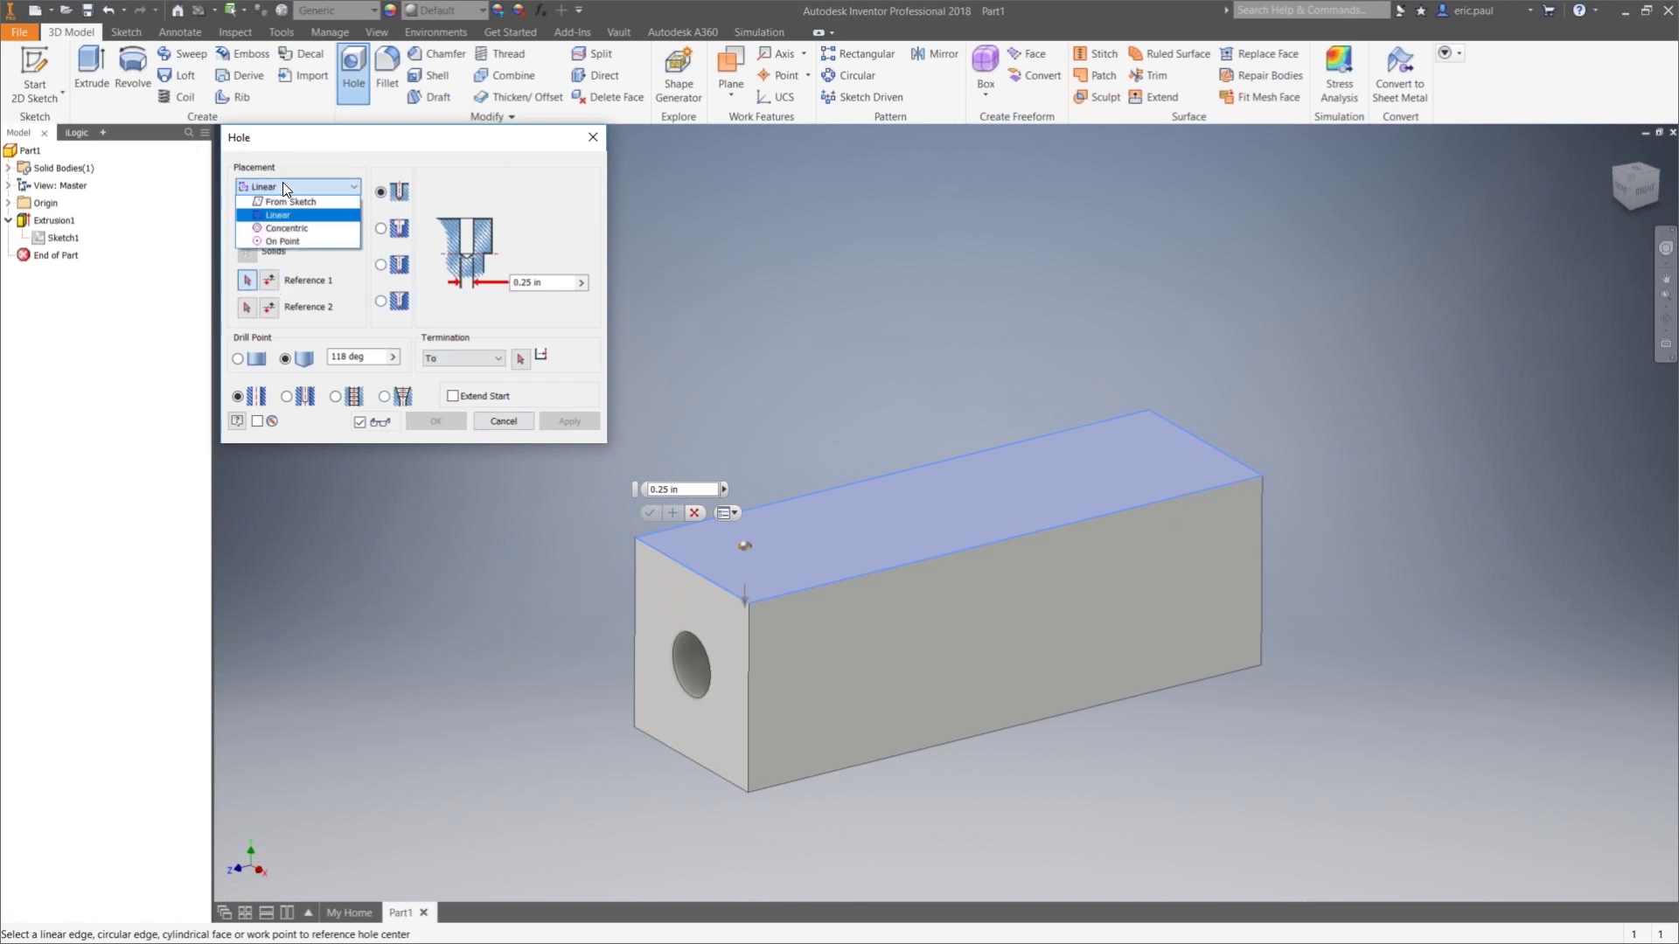
click(301, 240)
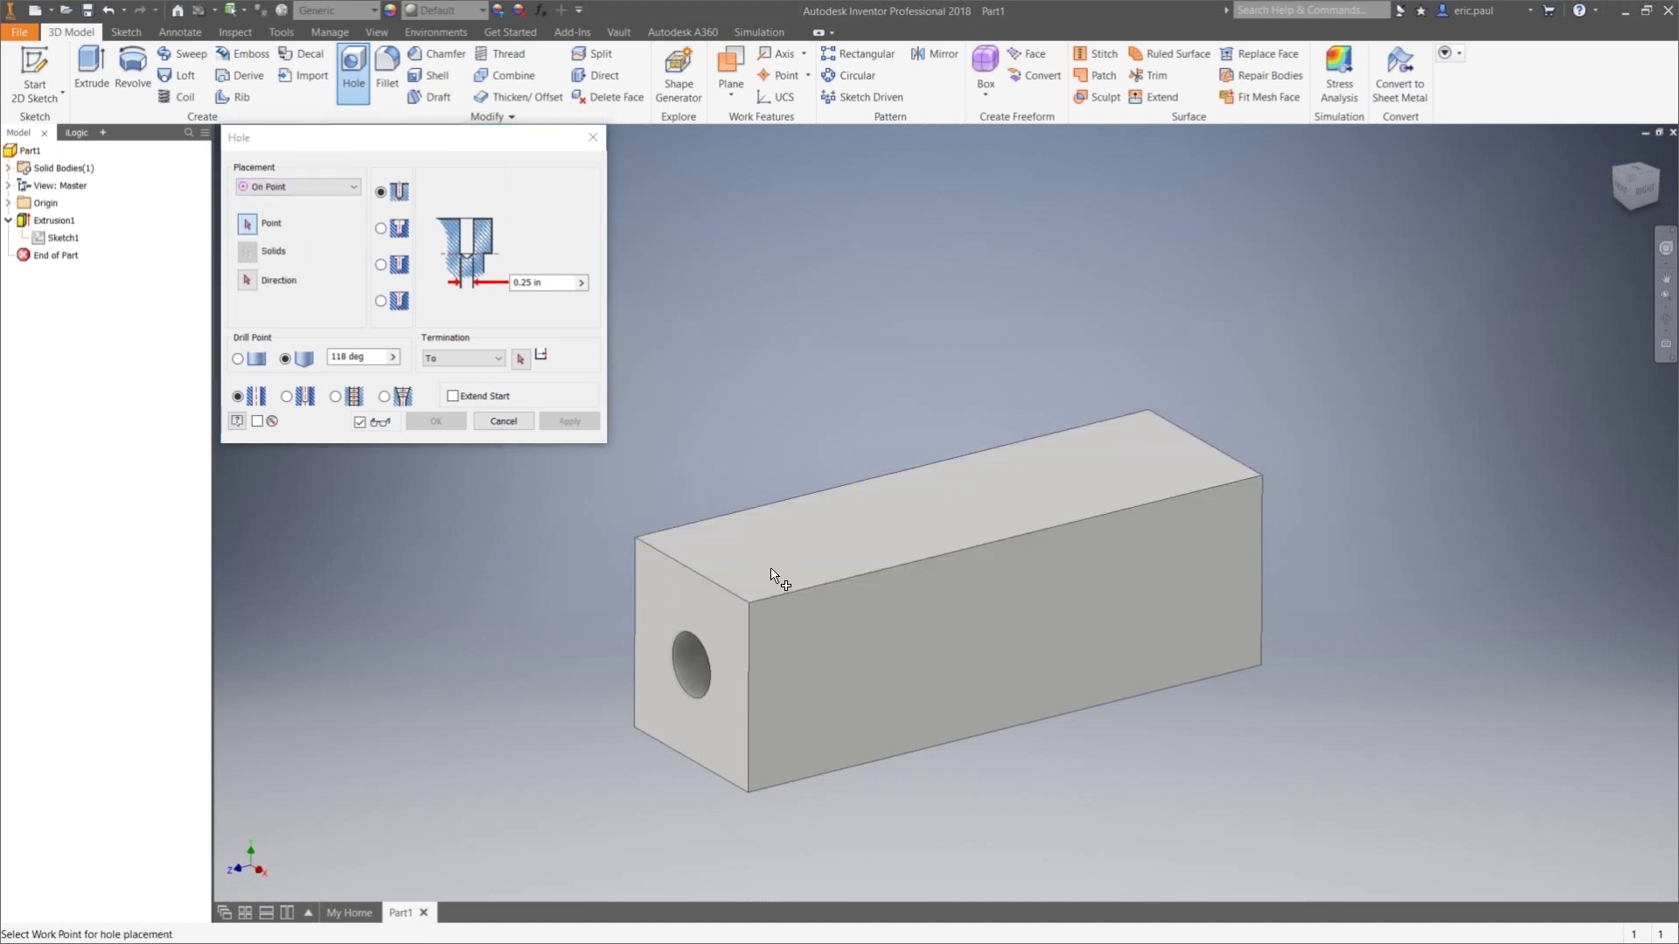
click(268, 186)
click(300, 213)
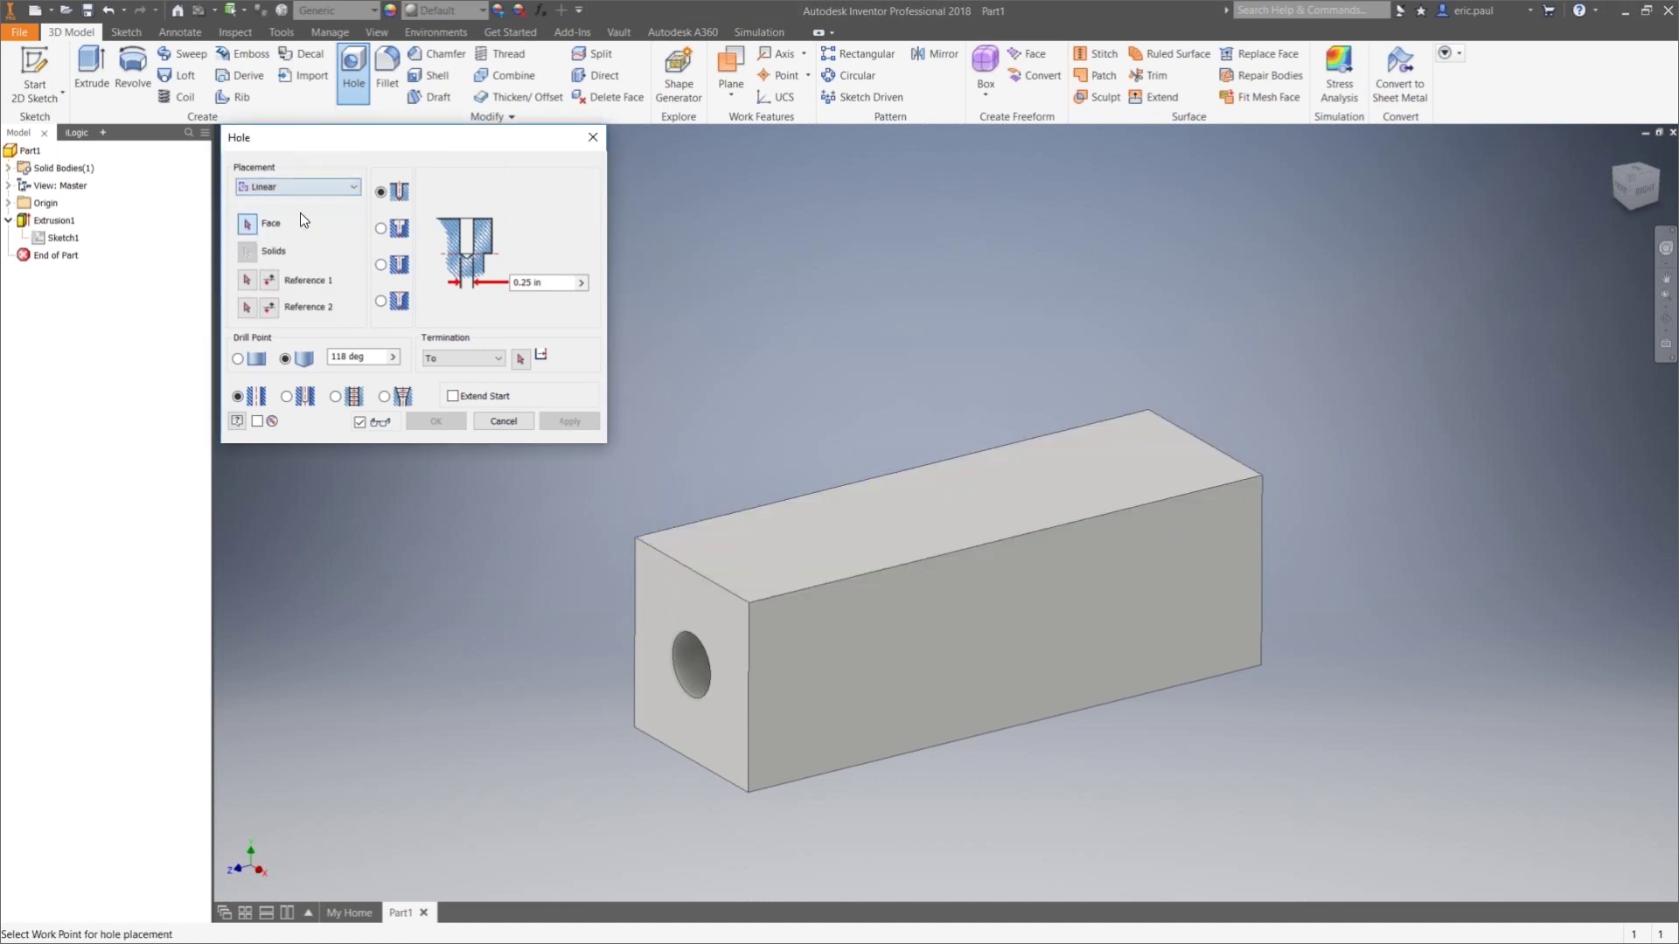
click(781, 551)
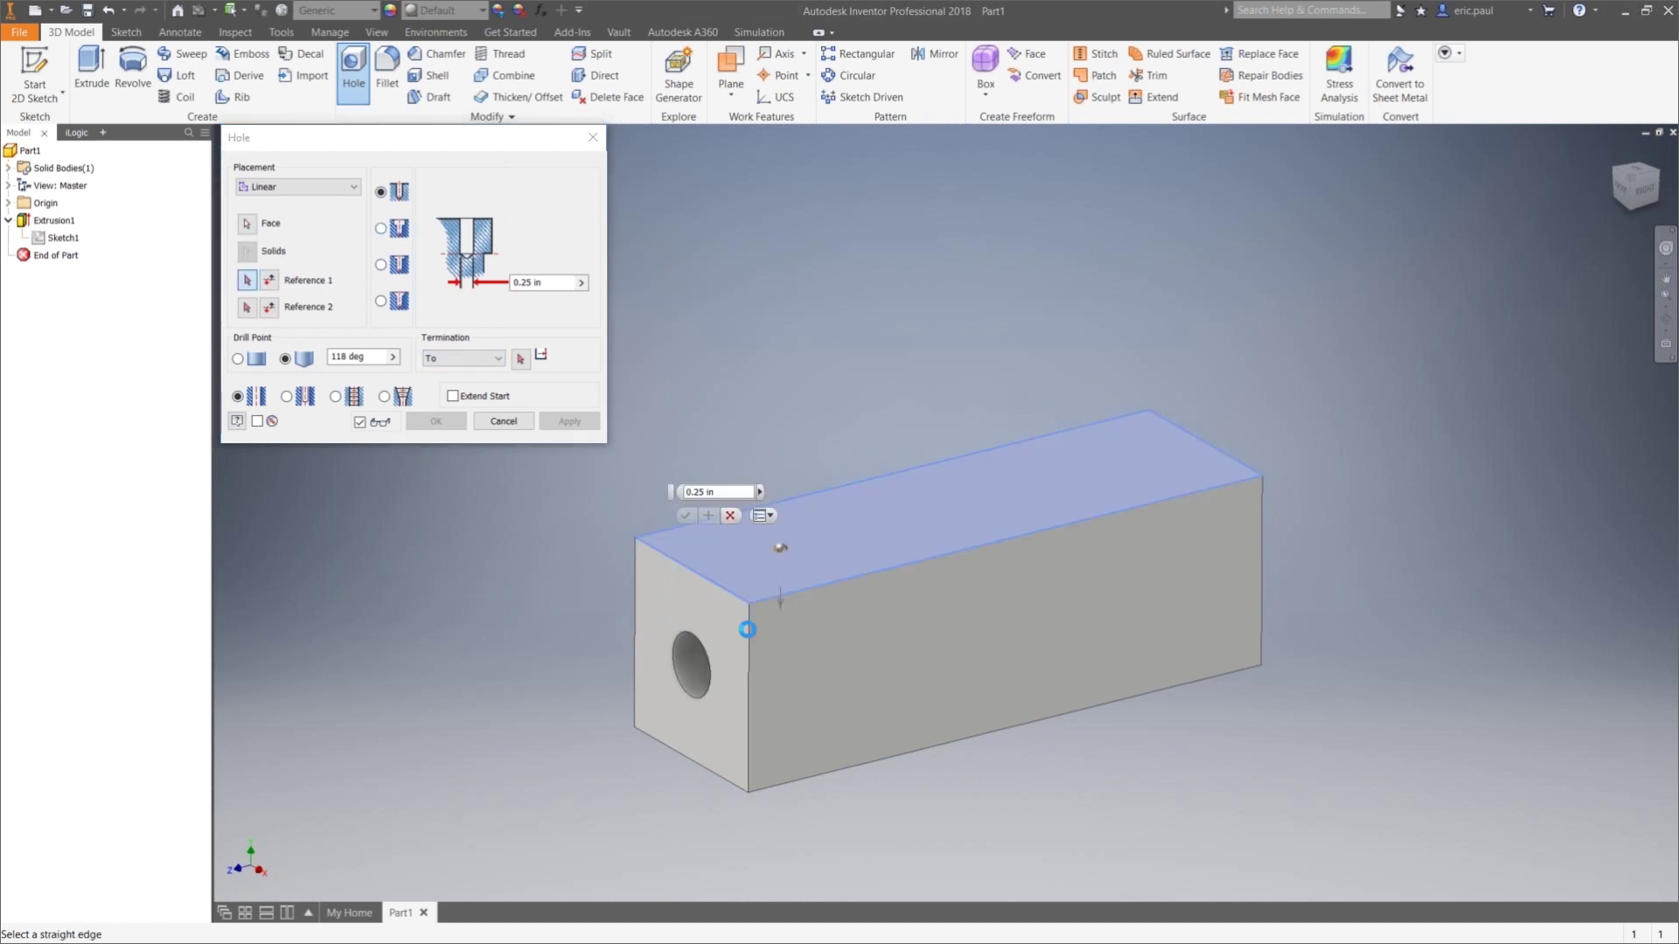
shift+middle_drag(804, 665, 775, 473)
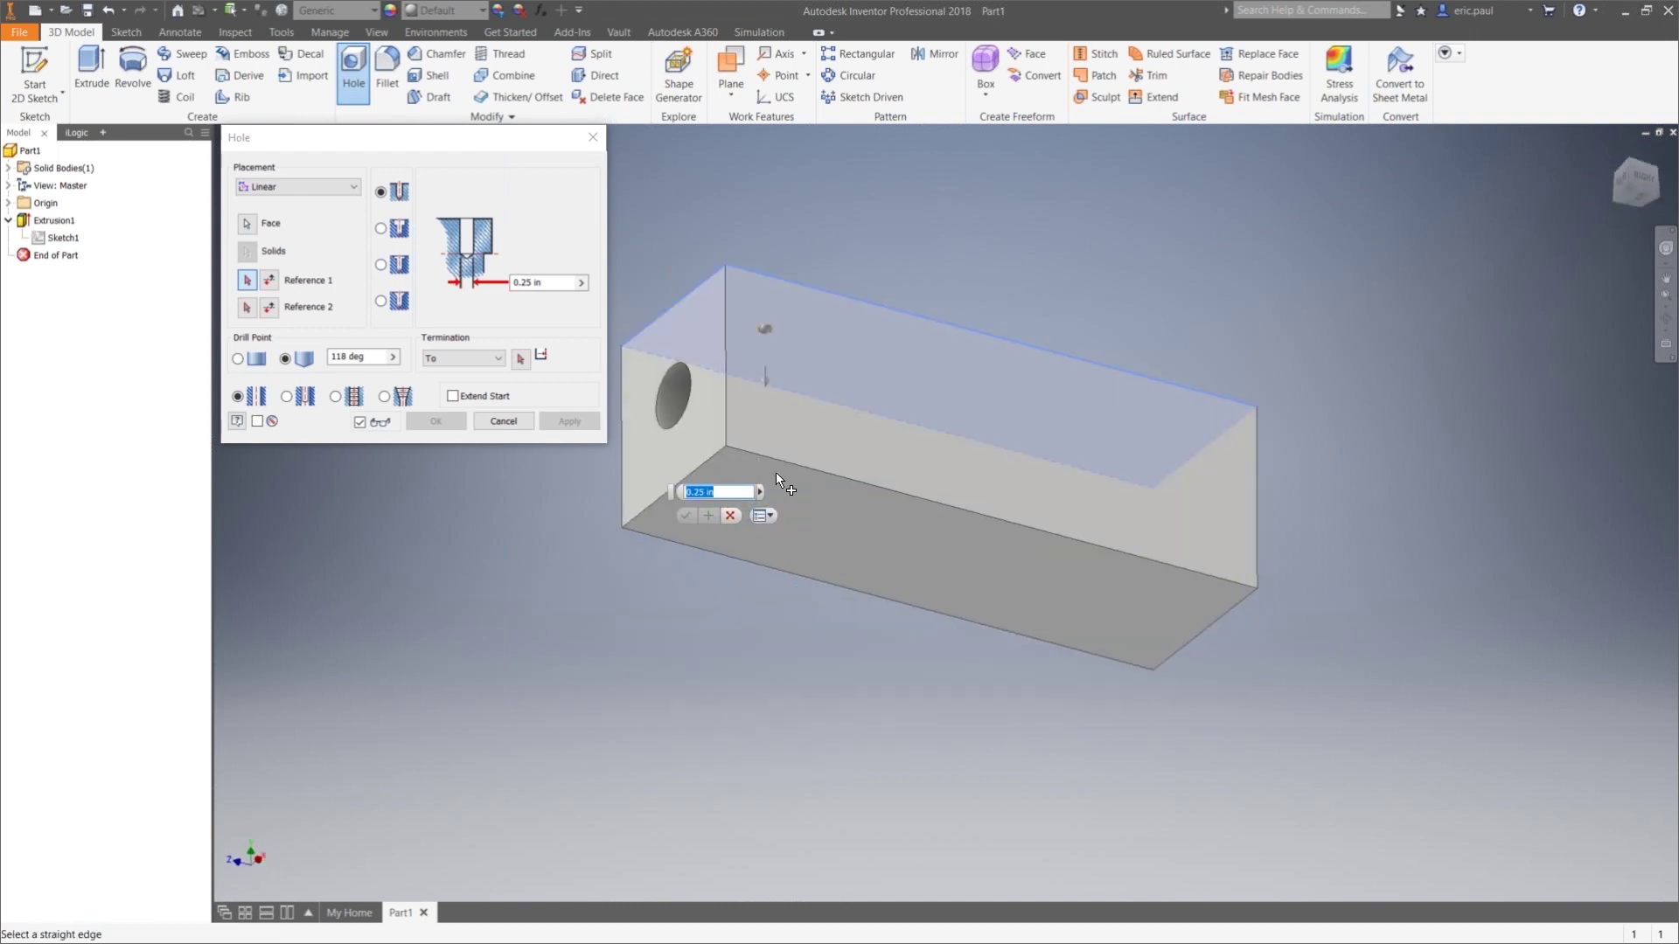
click(822, 473)
middle_drag(877, 421, 893, 511)
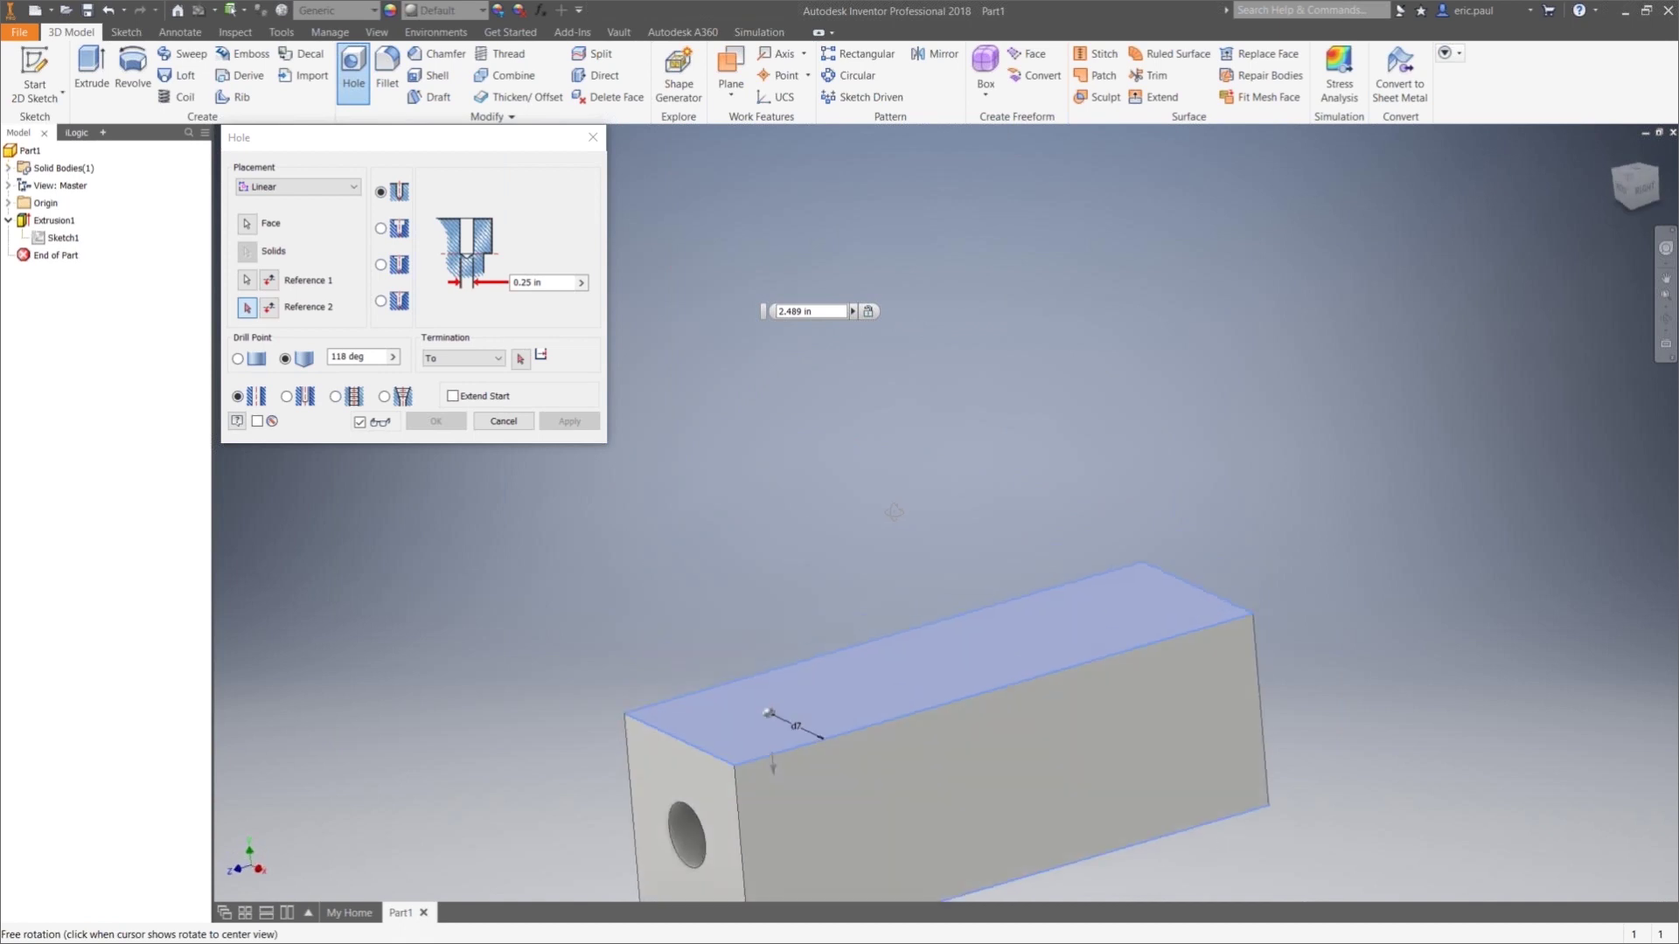
middle_drag(771, 514, 821, 331)
shift+middle_drag(890, 490, 872, 341)
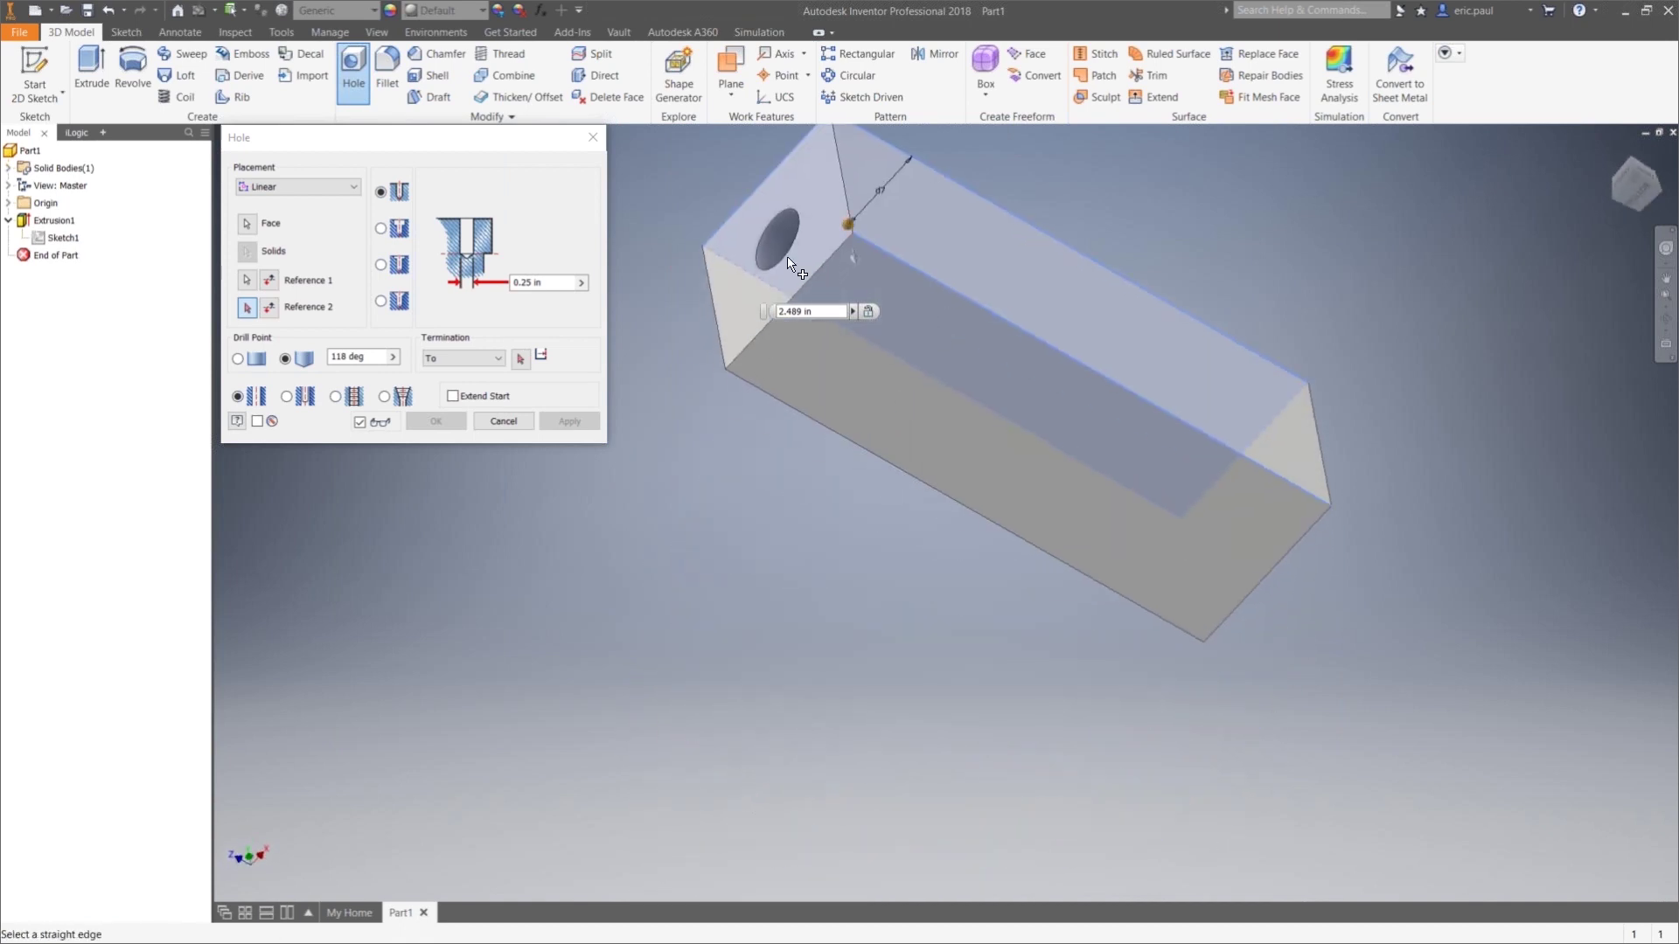
click(514, 418)
shift+middle_drag(955, 310, 983, 407)
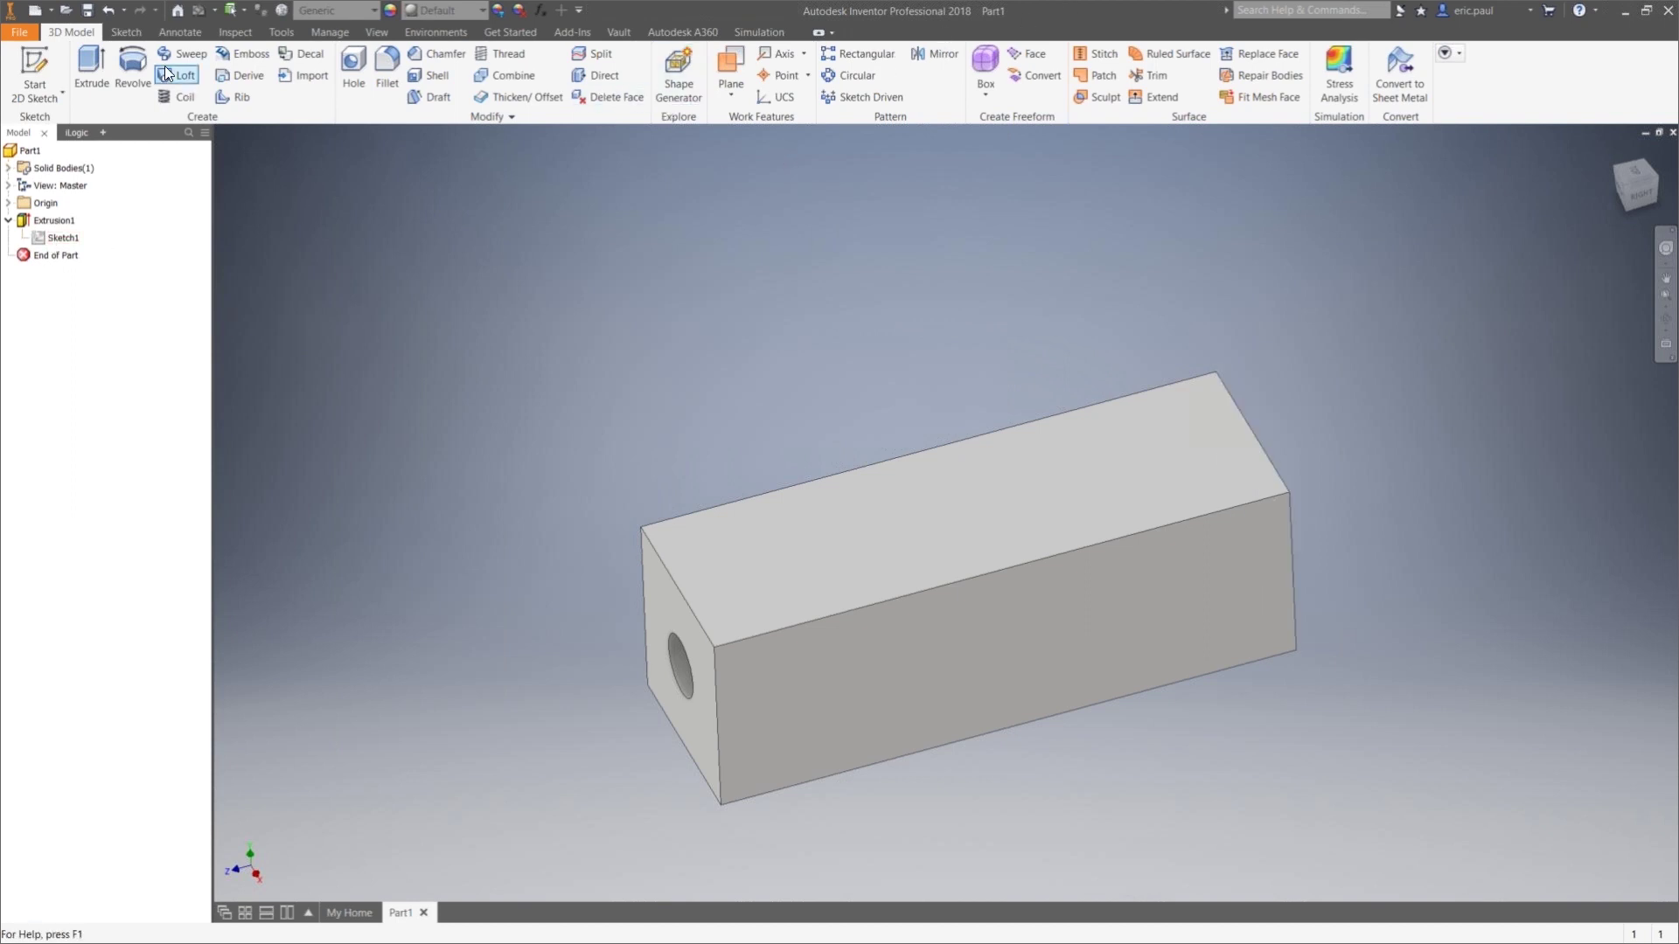
click(878, 54)
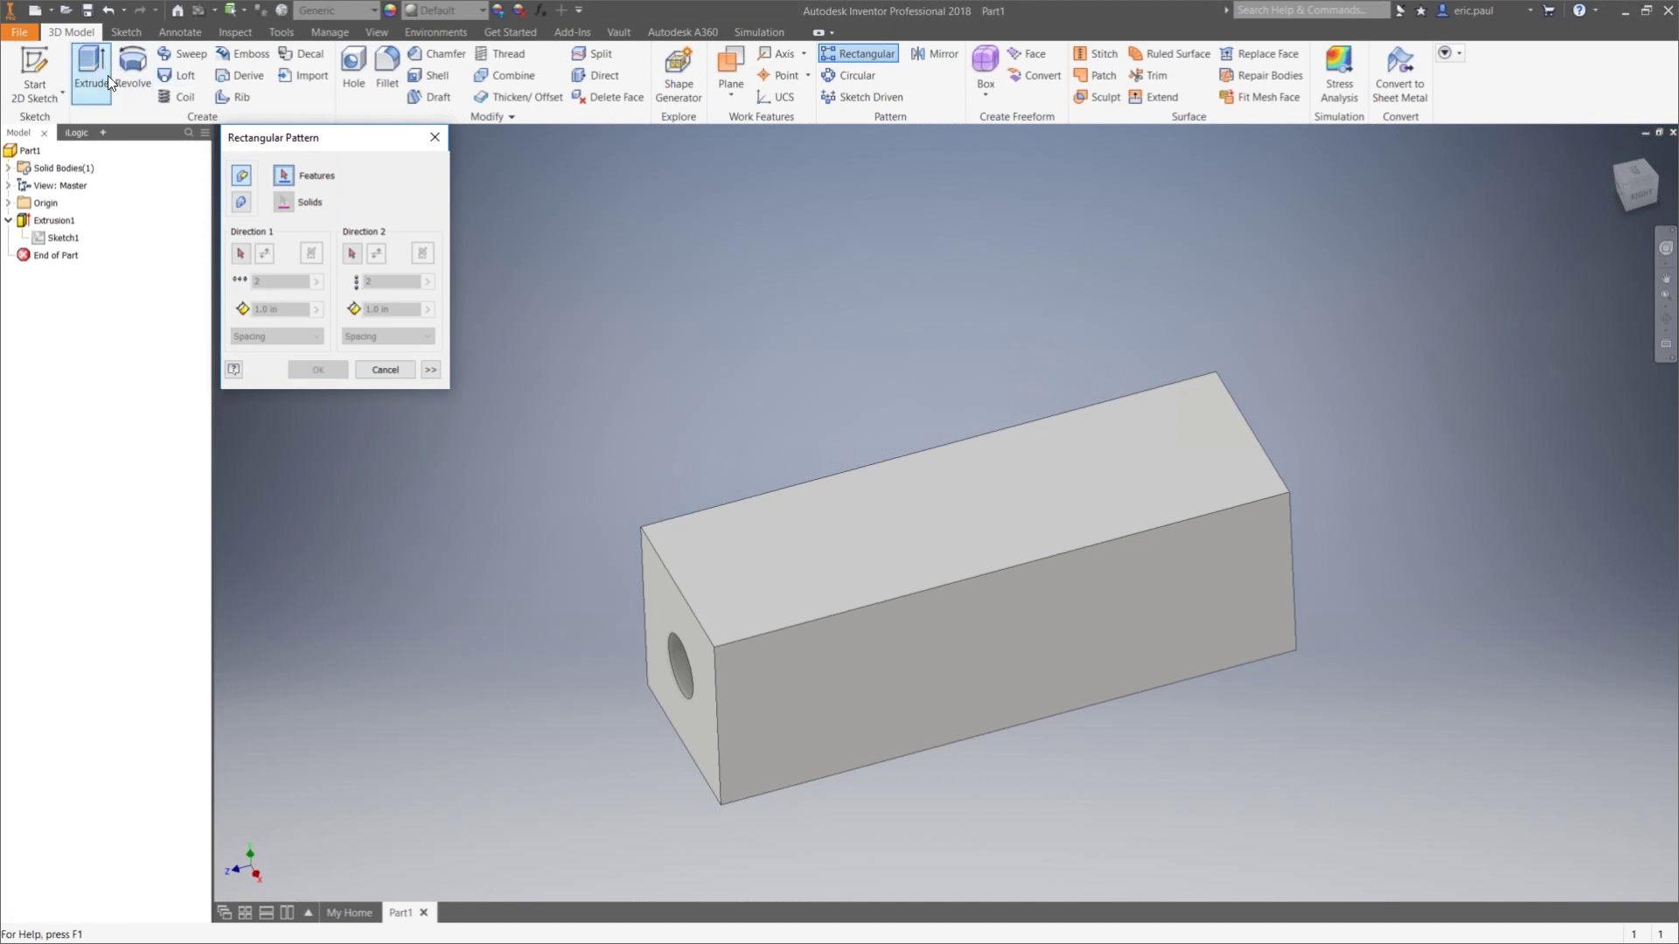
click(434, 138)
Add a numeric user parameter named NumofHoles and close the parameter list
click(543, 9)
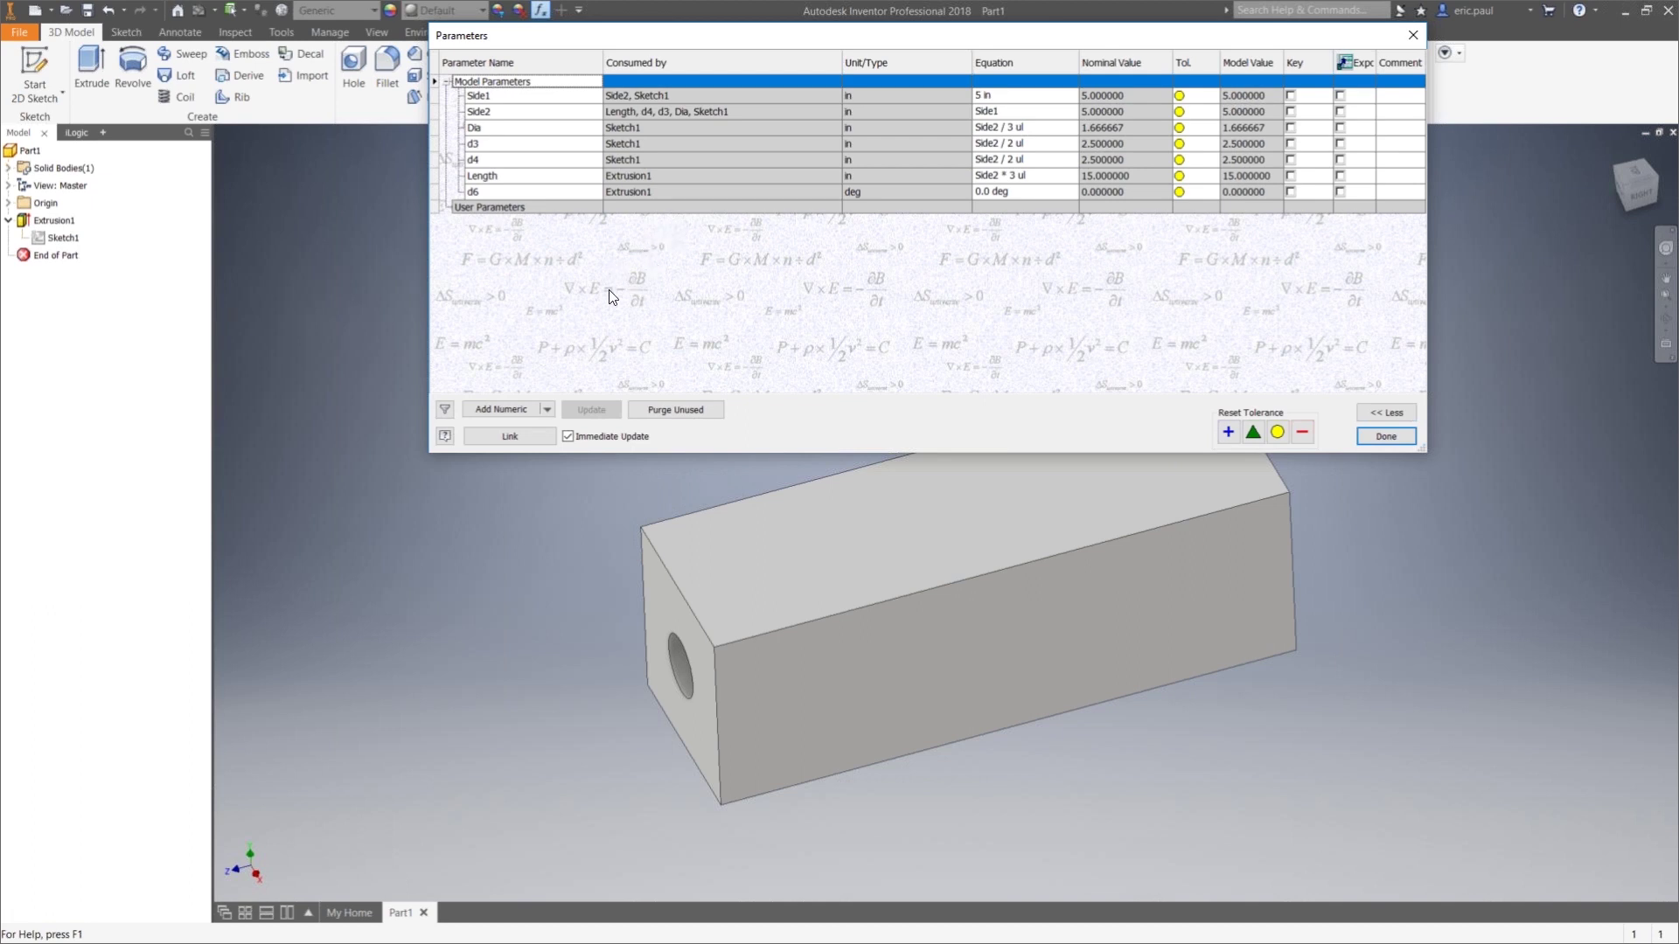
click(547, 409)
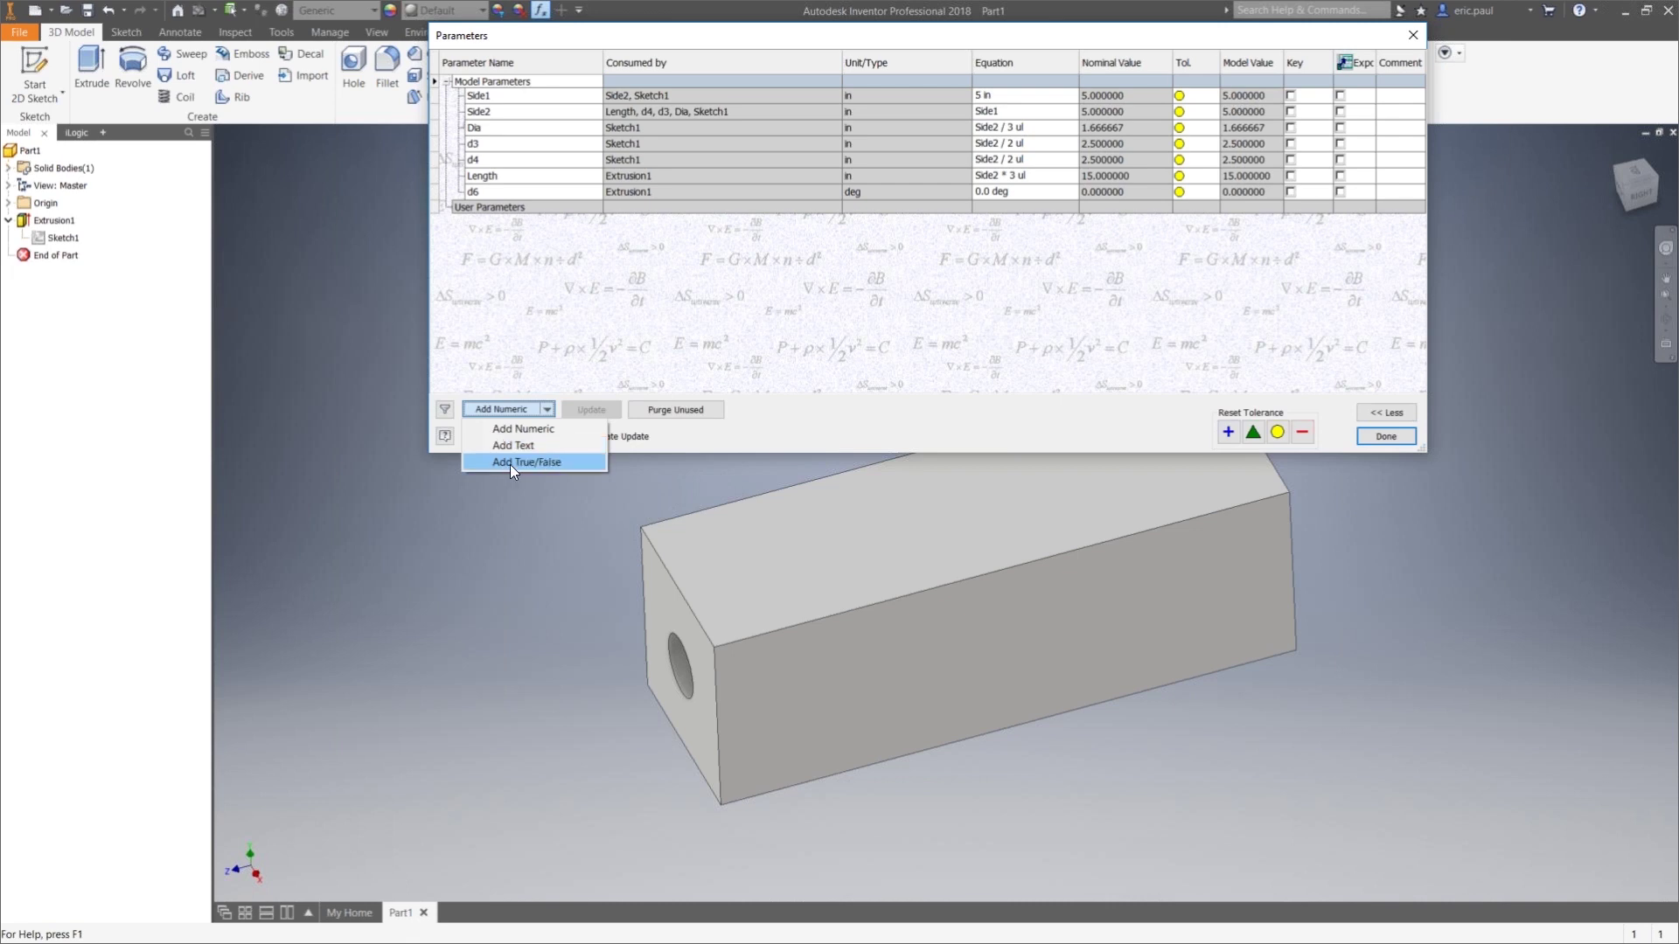
click(565, 430)
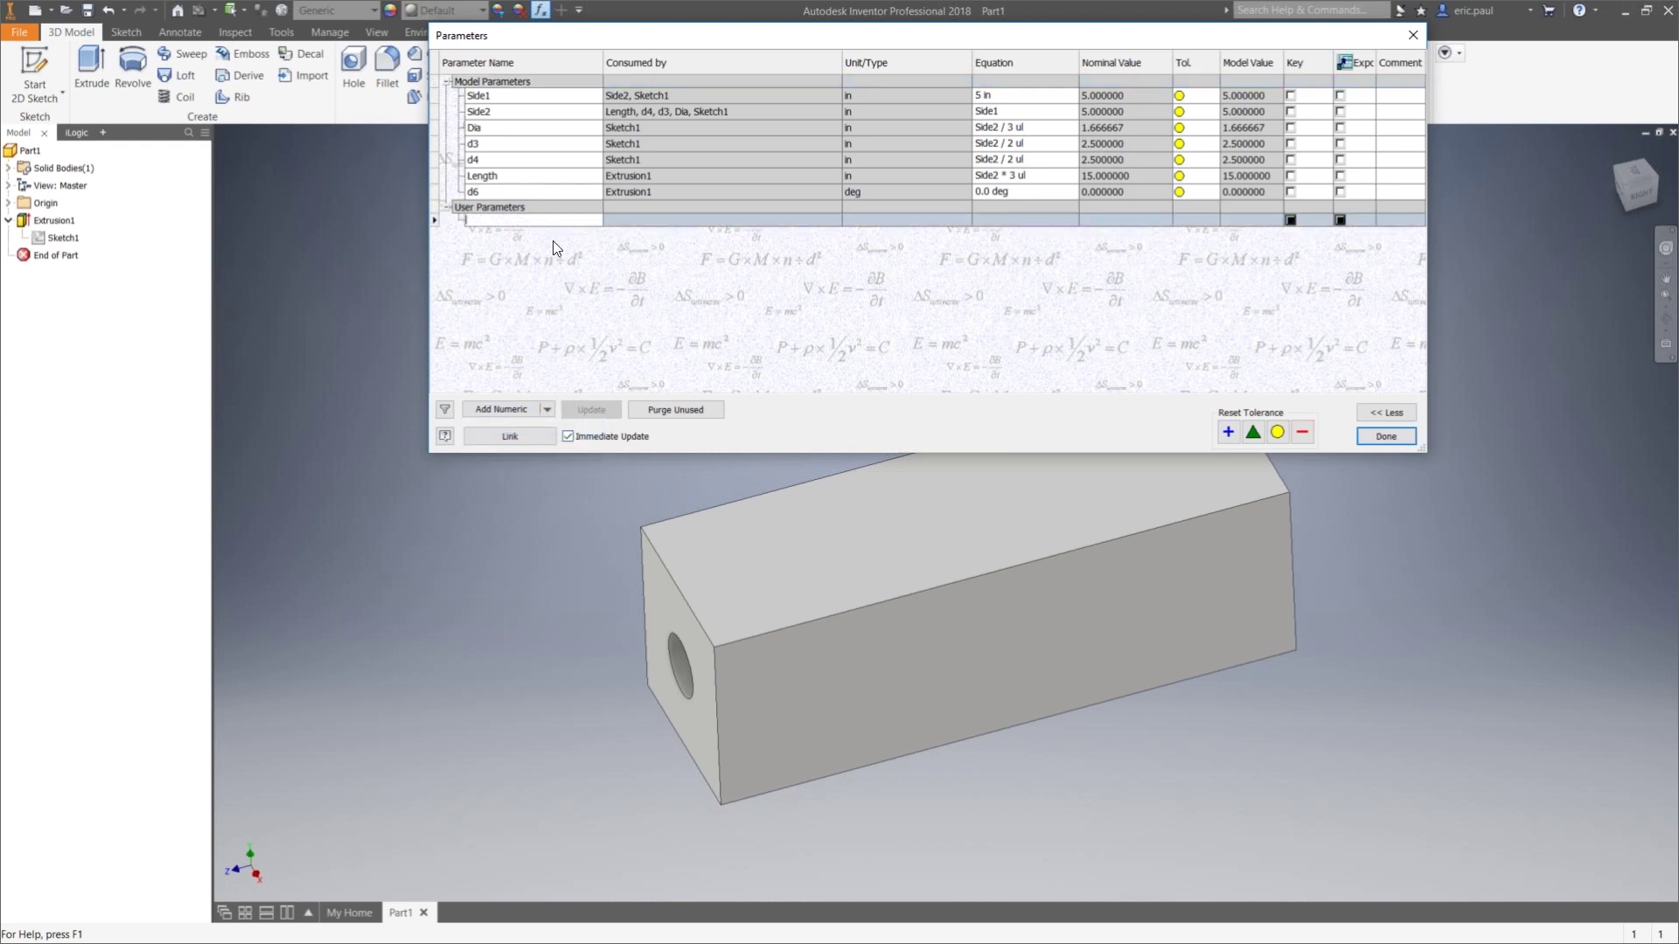
text(N)
text(umber)
text( of Holes)
key(ctrl+shift+Left)
key(ctrl+shift+Left)
key(ctrl+shift+Left)
text(NumofHoles)
key(Tab)
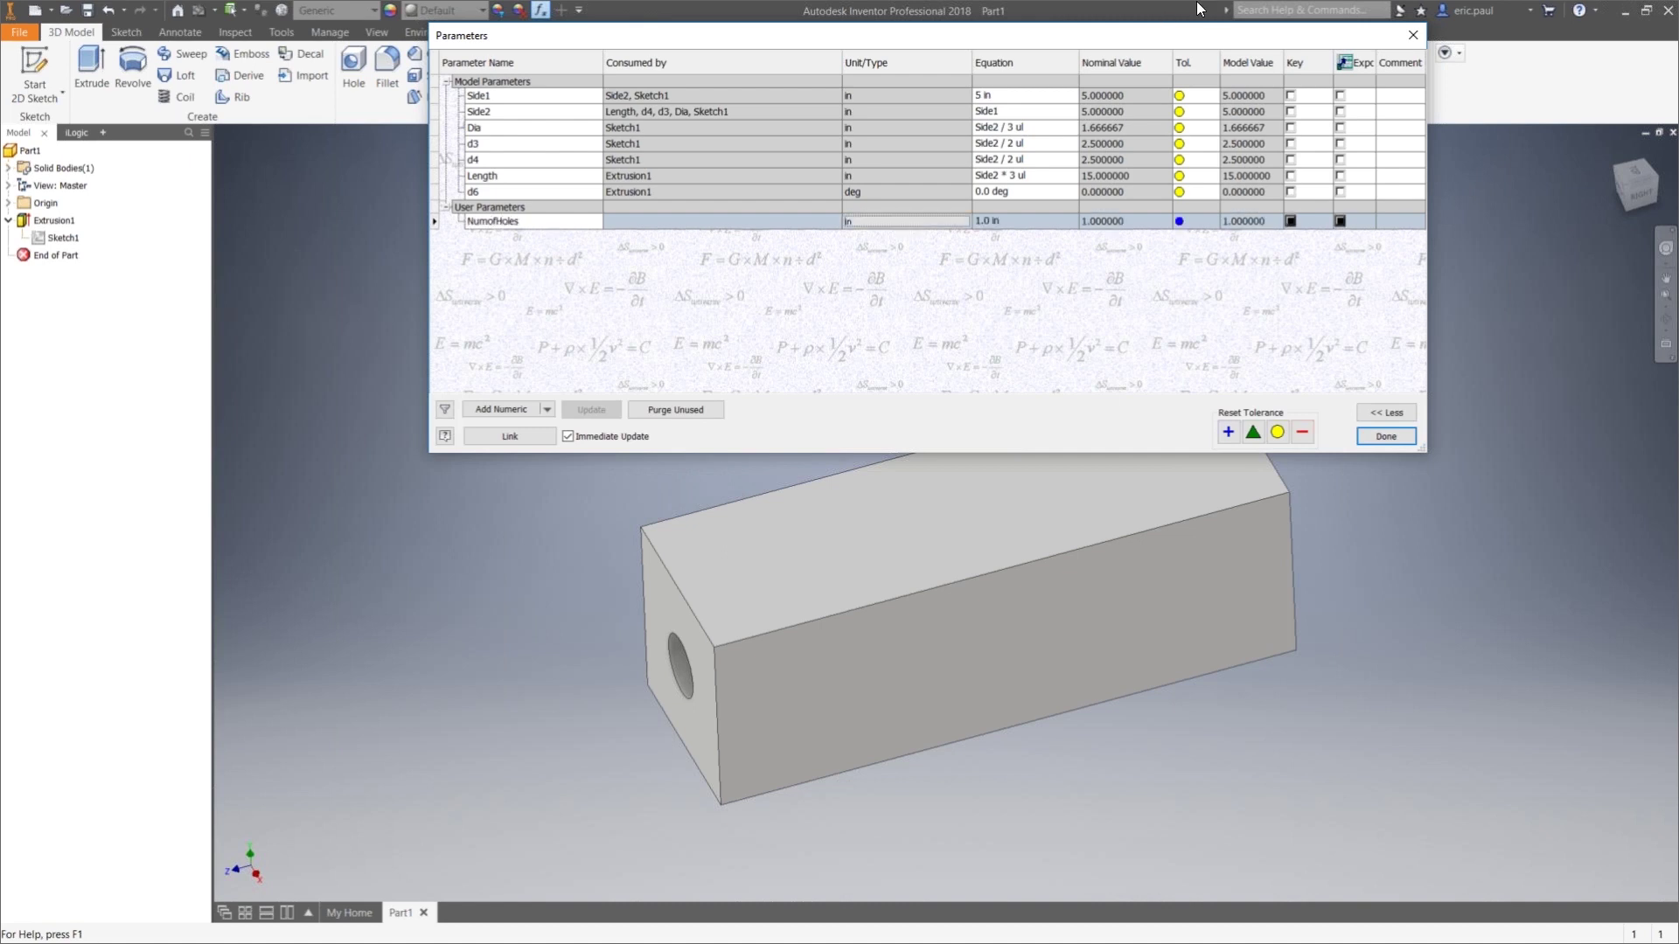
click(1398, 432)
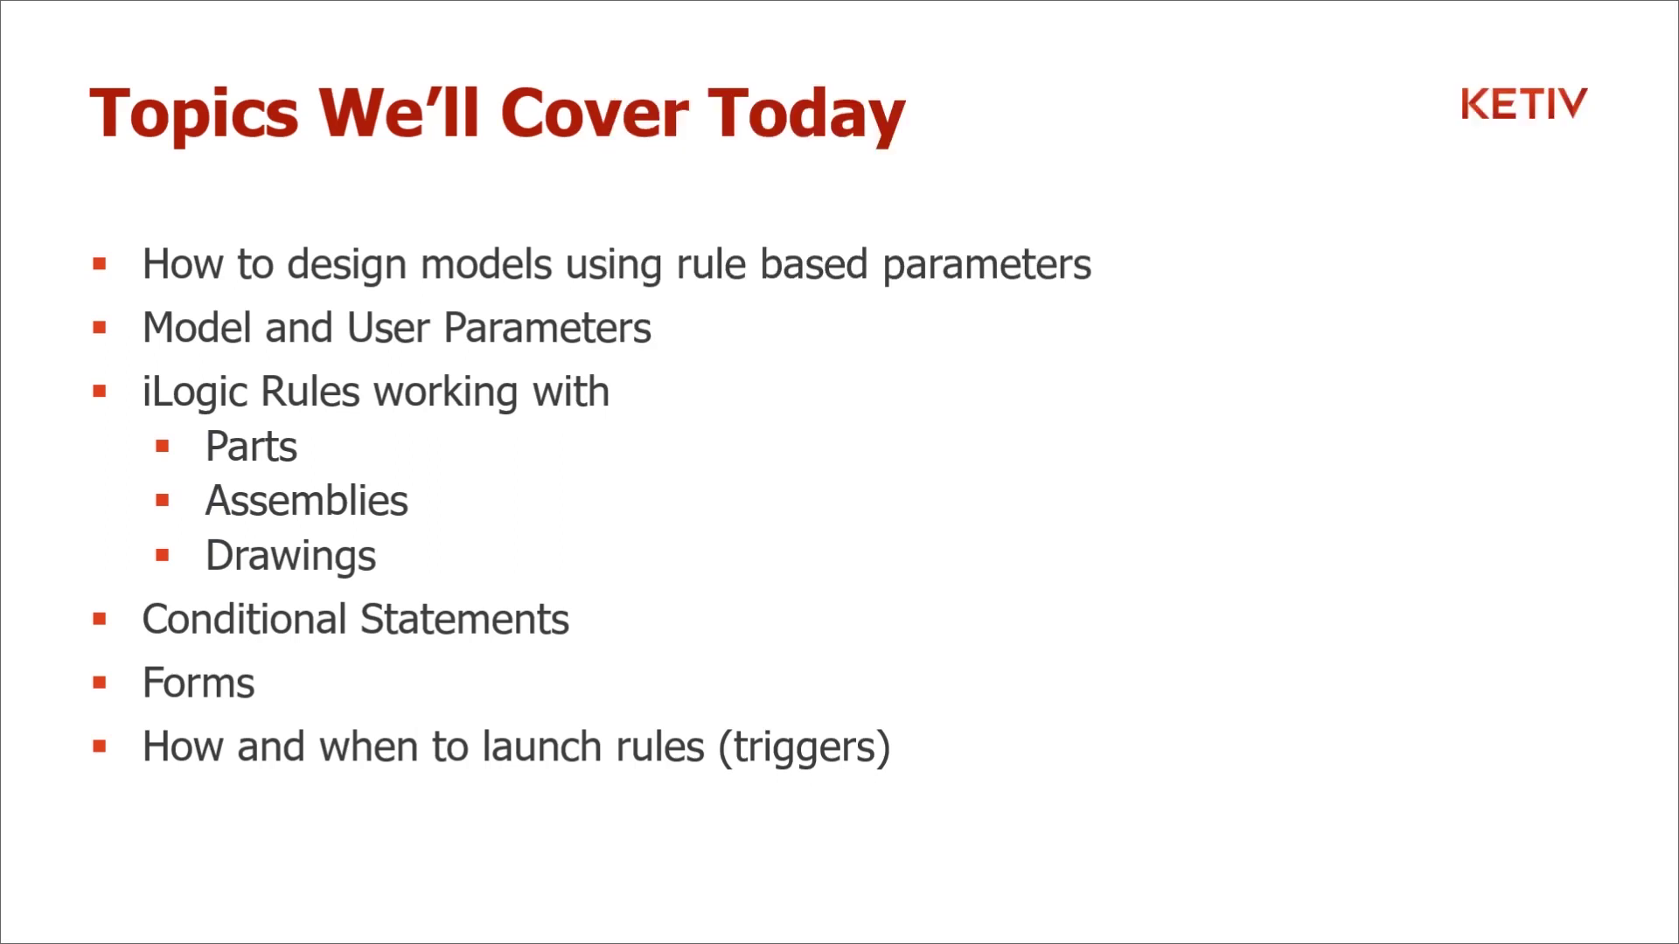
click(1192, 296)
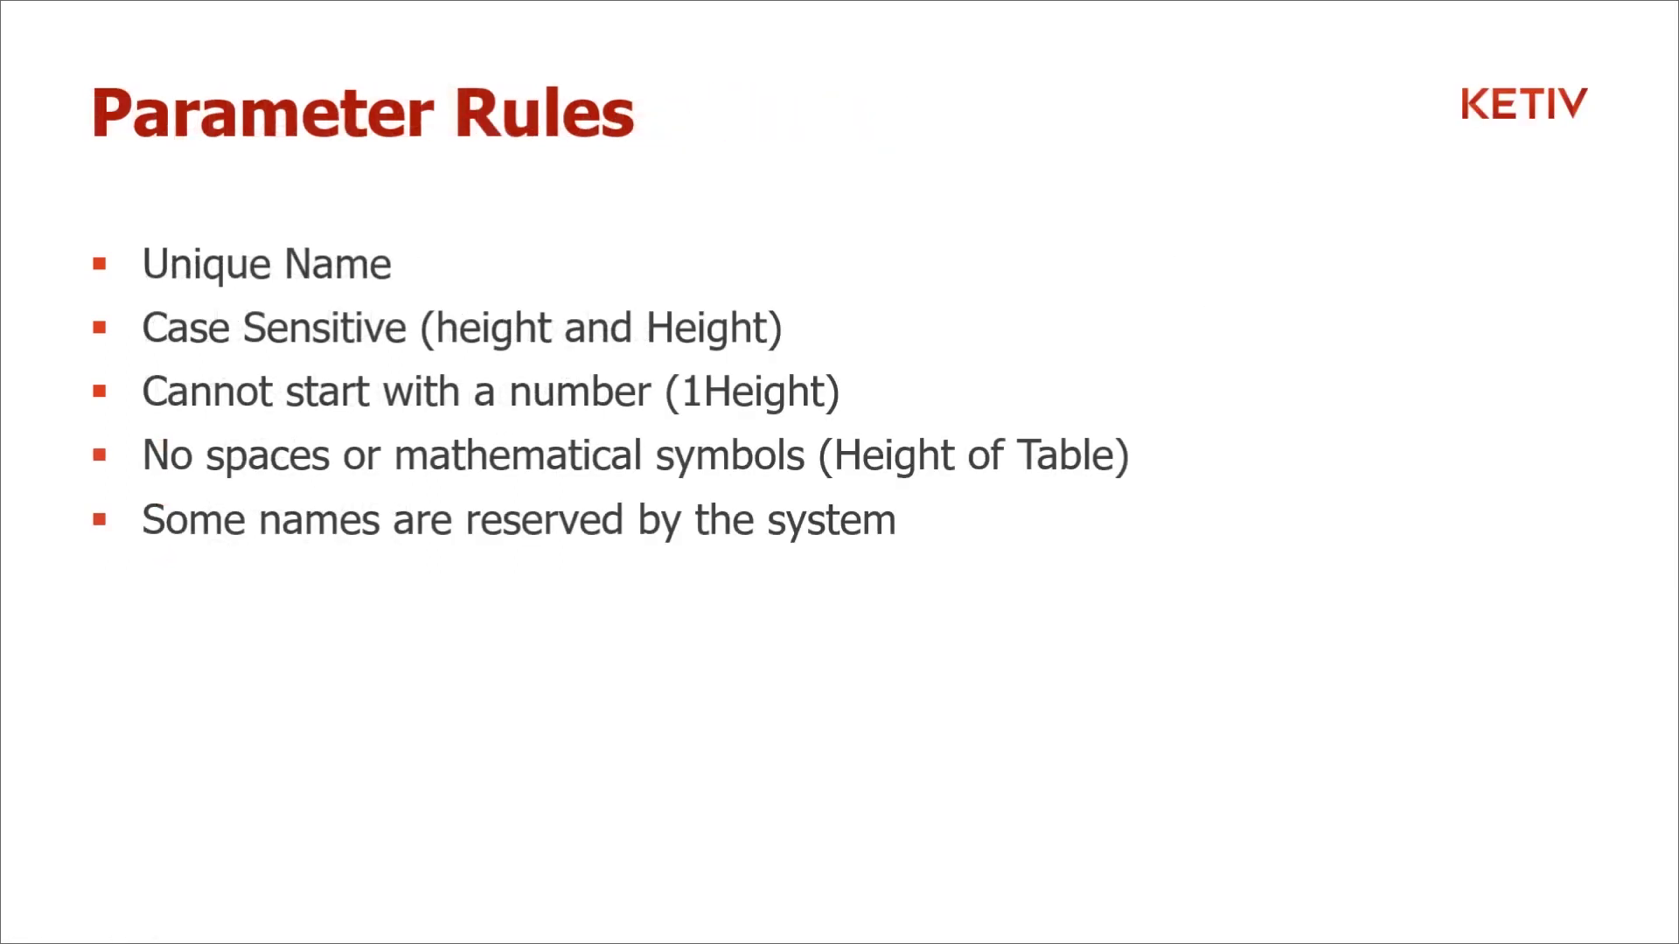